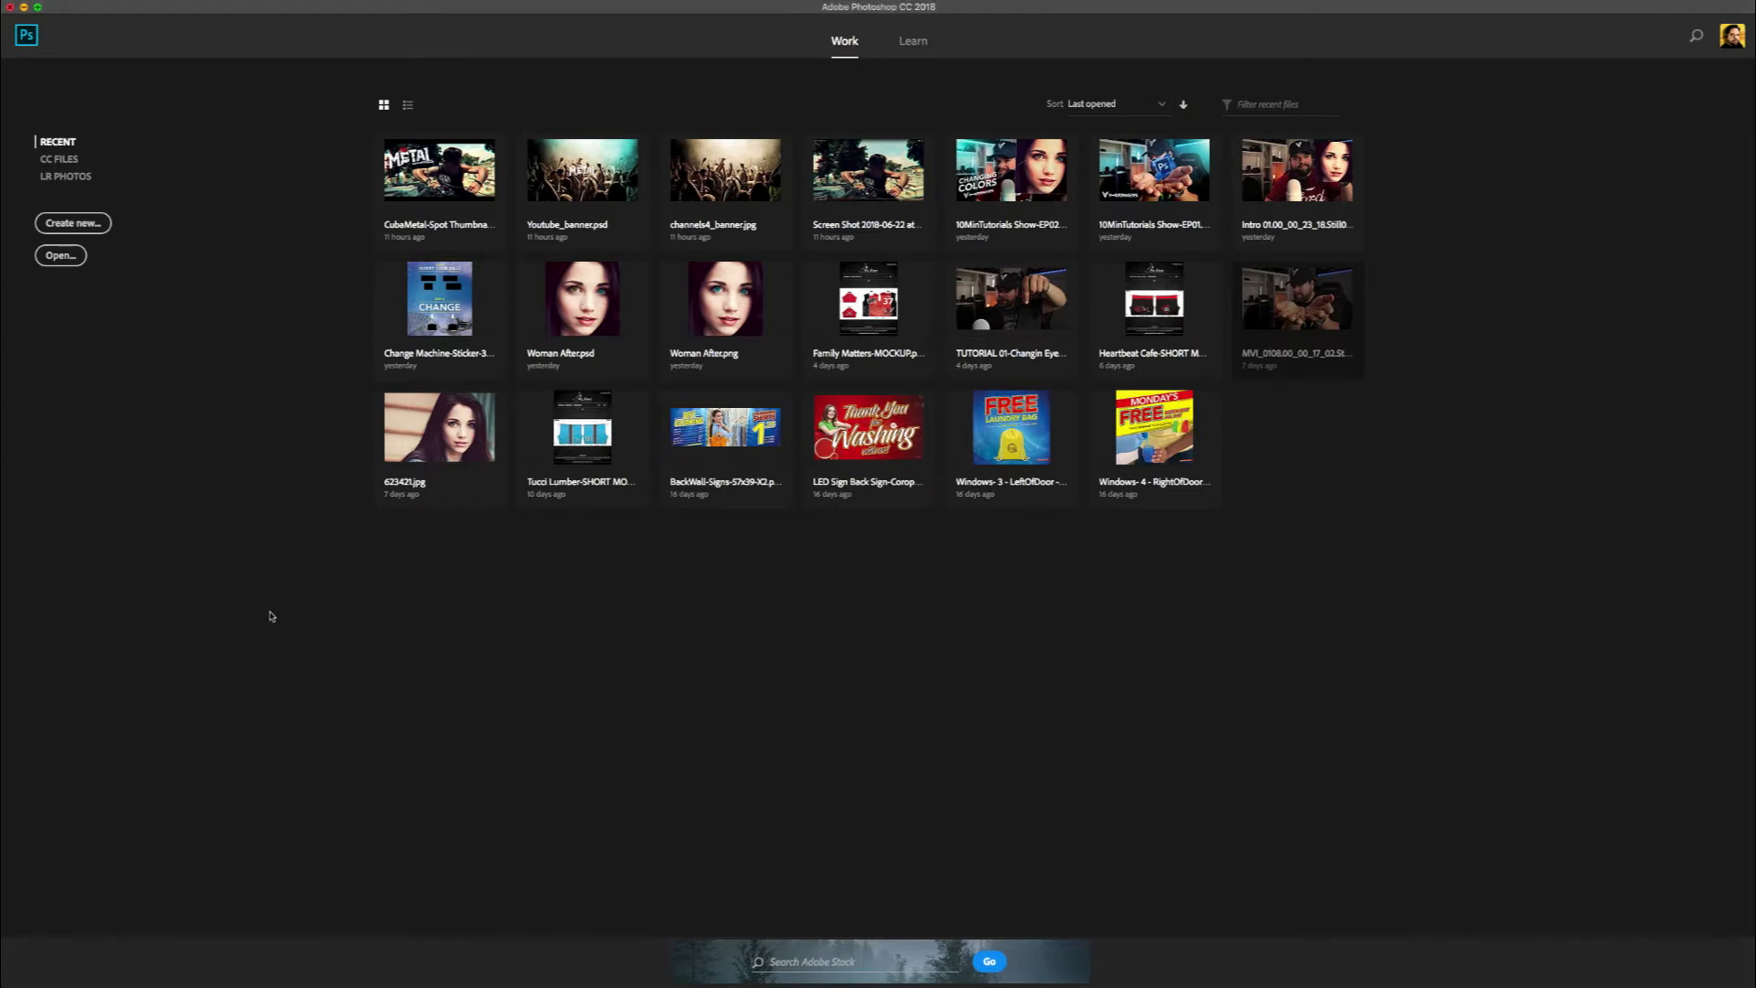
Start a new document and set its size to 8.5 inches wide by 11 inches high.
mouse_move(117, 11)
click(125, 6)
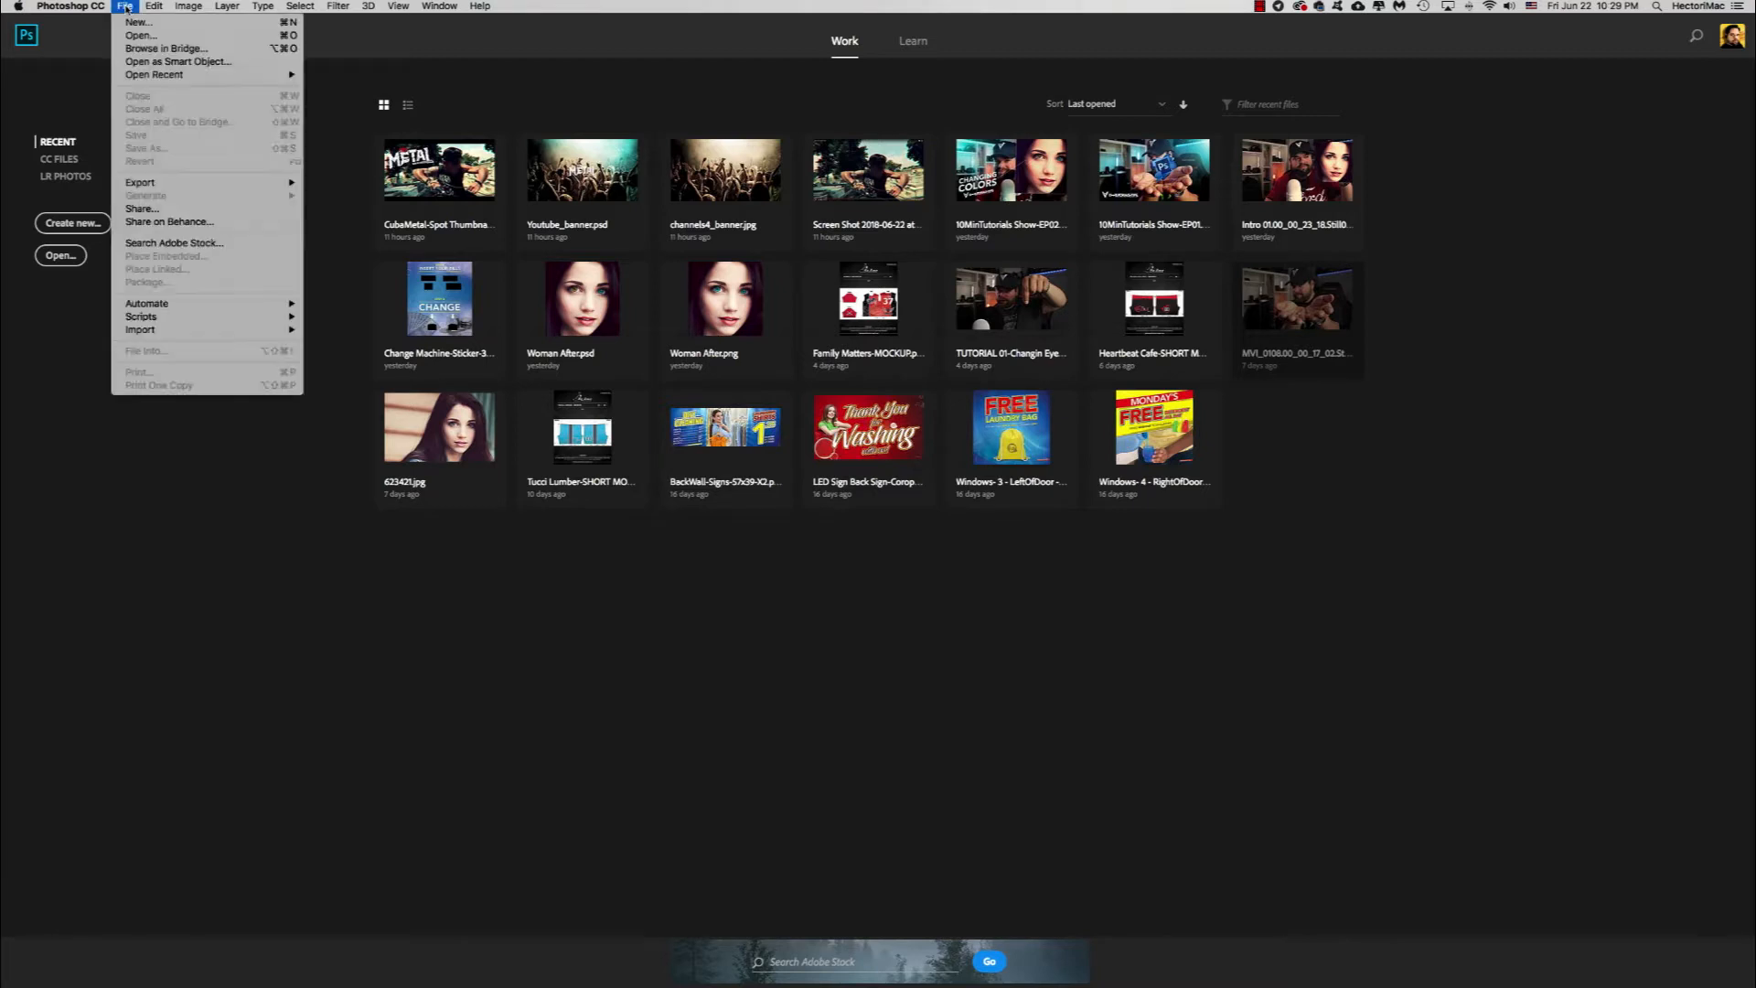
click(136, 22)
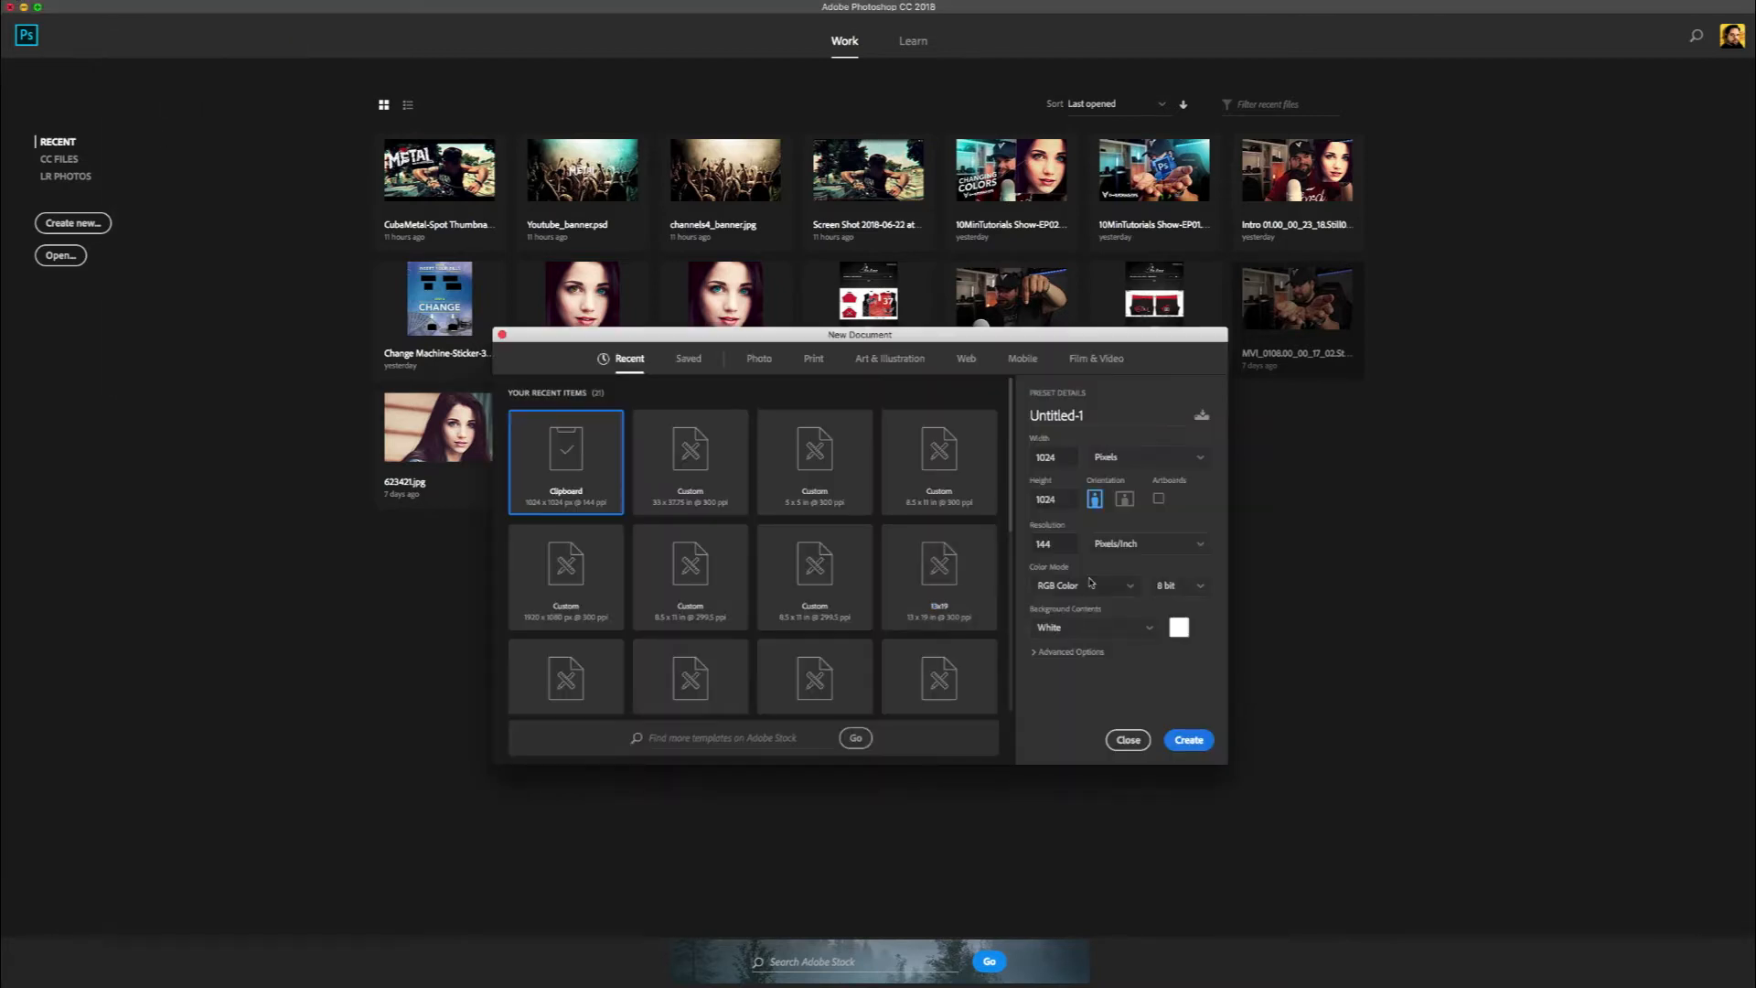
click(1104, 465)
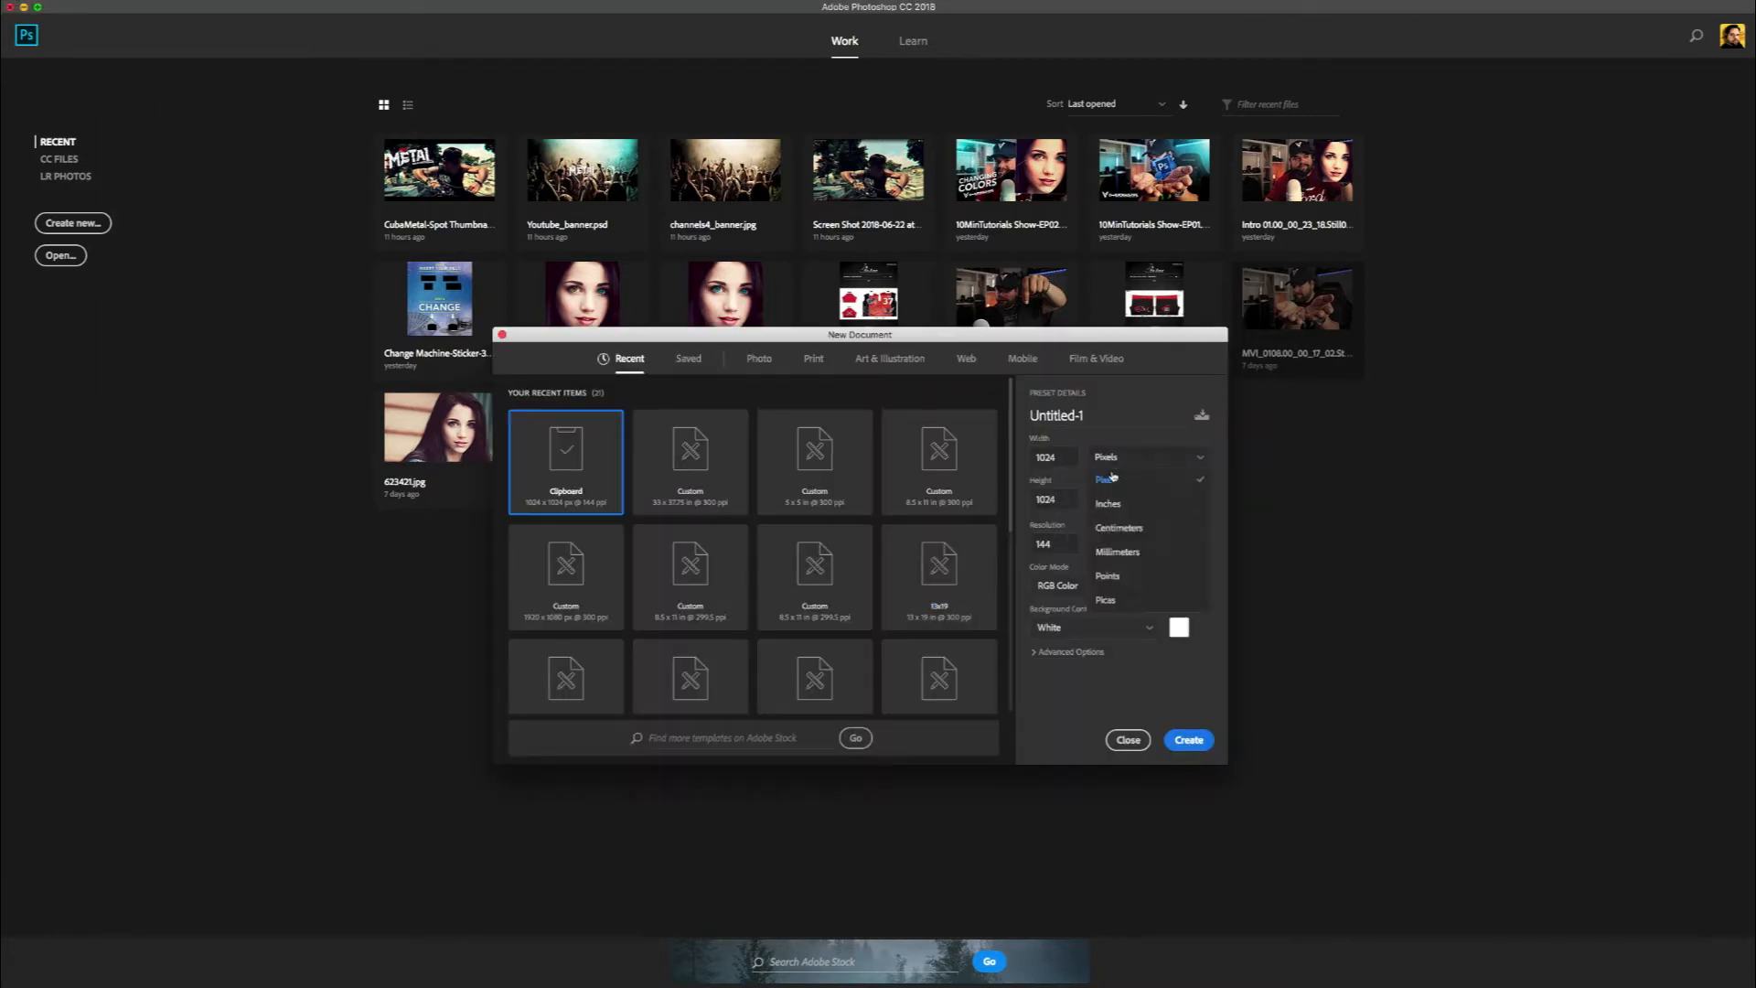
click(1108, 505)
click(1057, 456)
text(37.5)
drag(1061, 456, 1037, 457)
text(3)
click(1057, 500)
text(11)
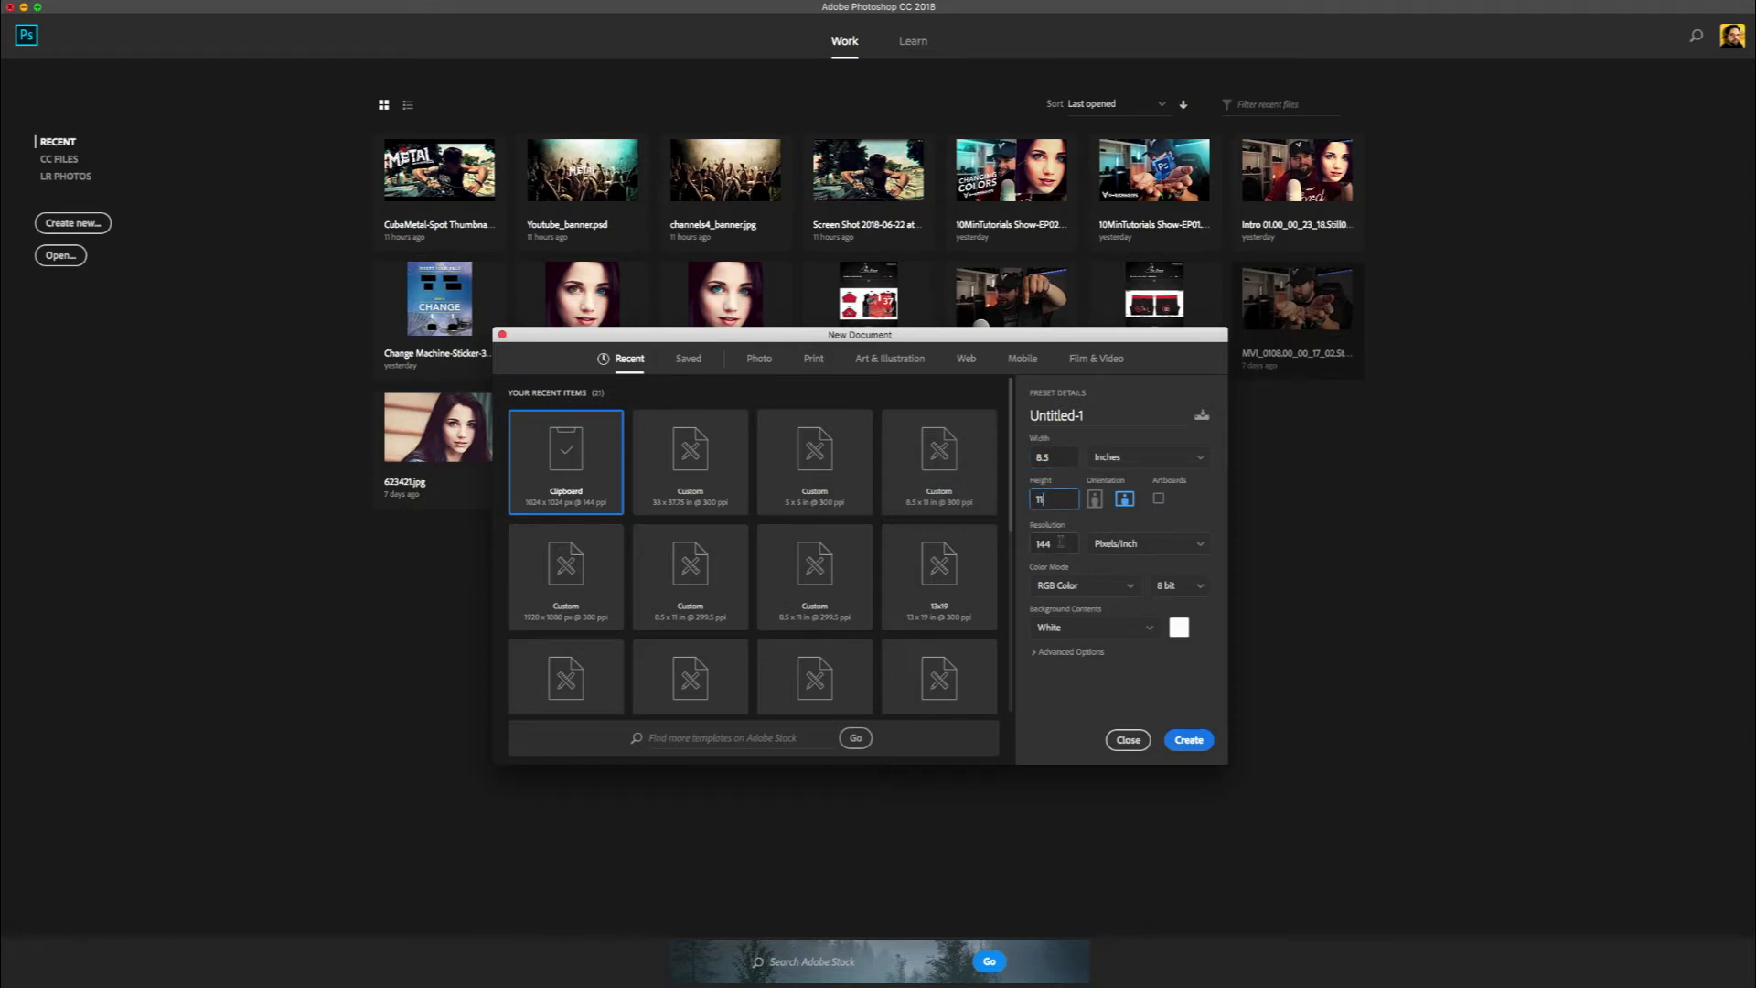
Set the resolution to 300 pixels/inch with RGB Color mode and create the document.
click(1060, 542)
text(300)
click(1082, 588)
click(1061, 665)
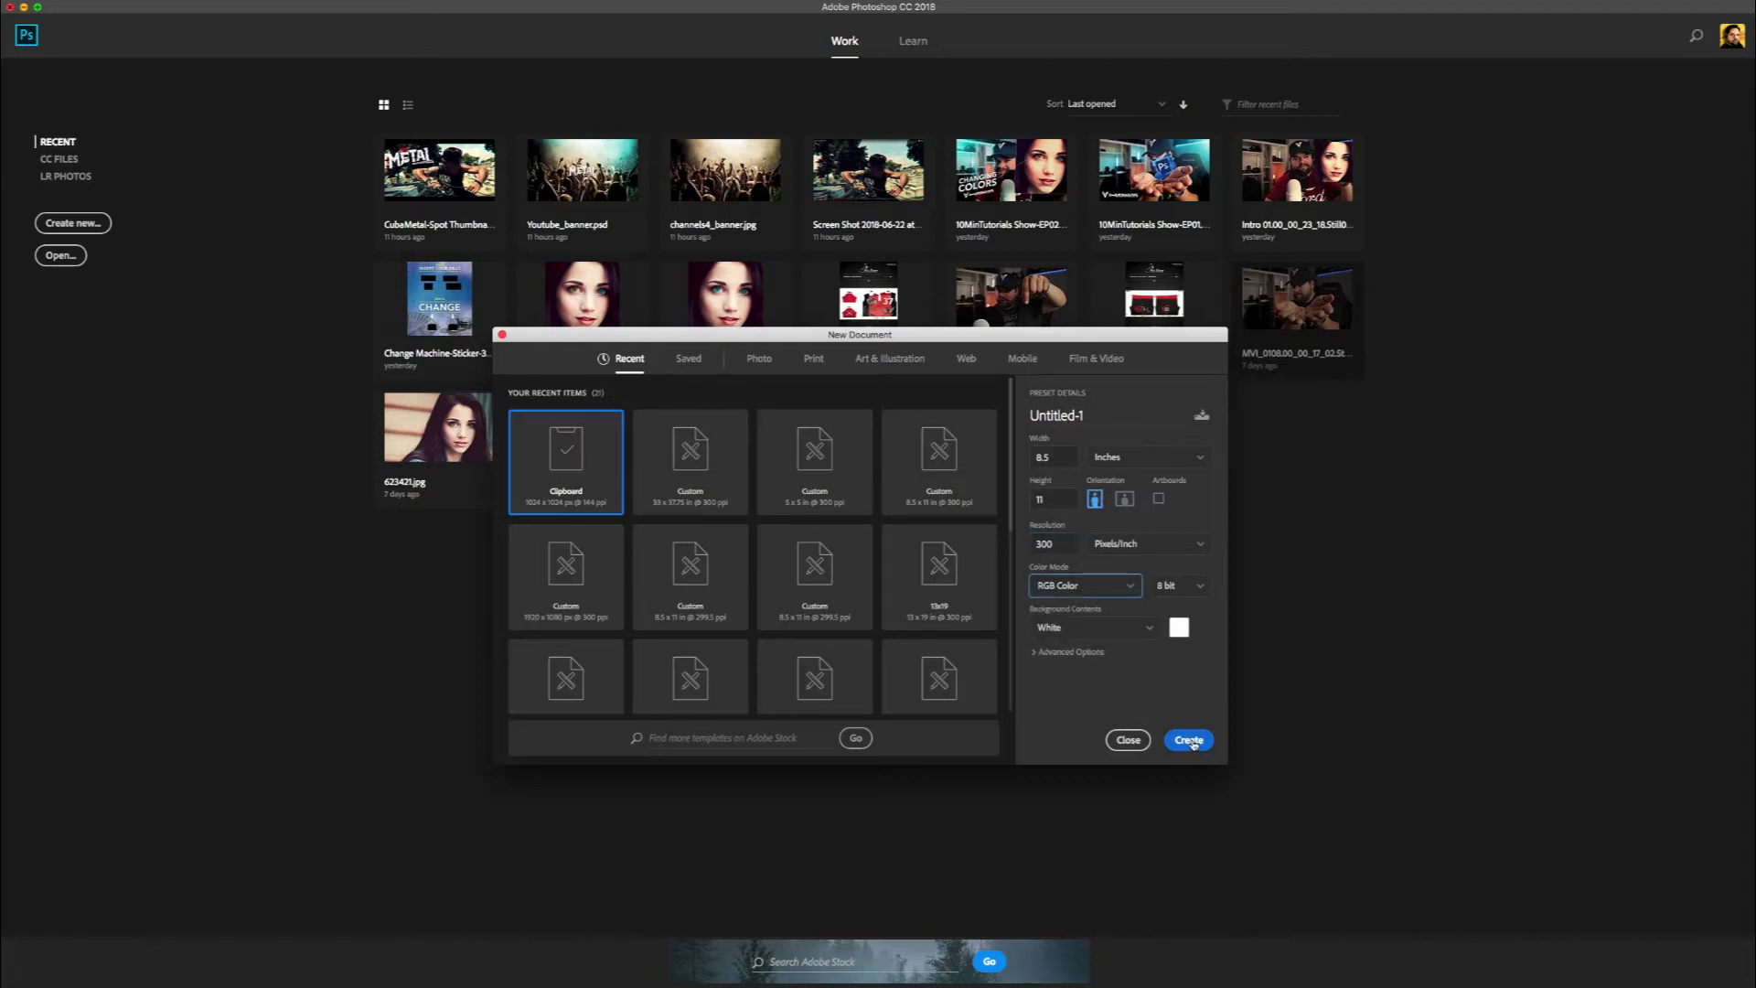
click(1191, 746)
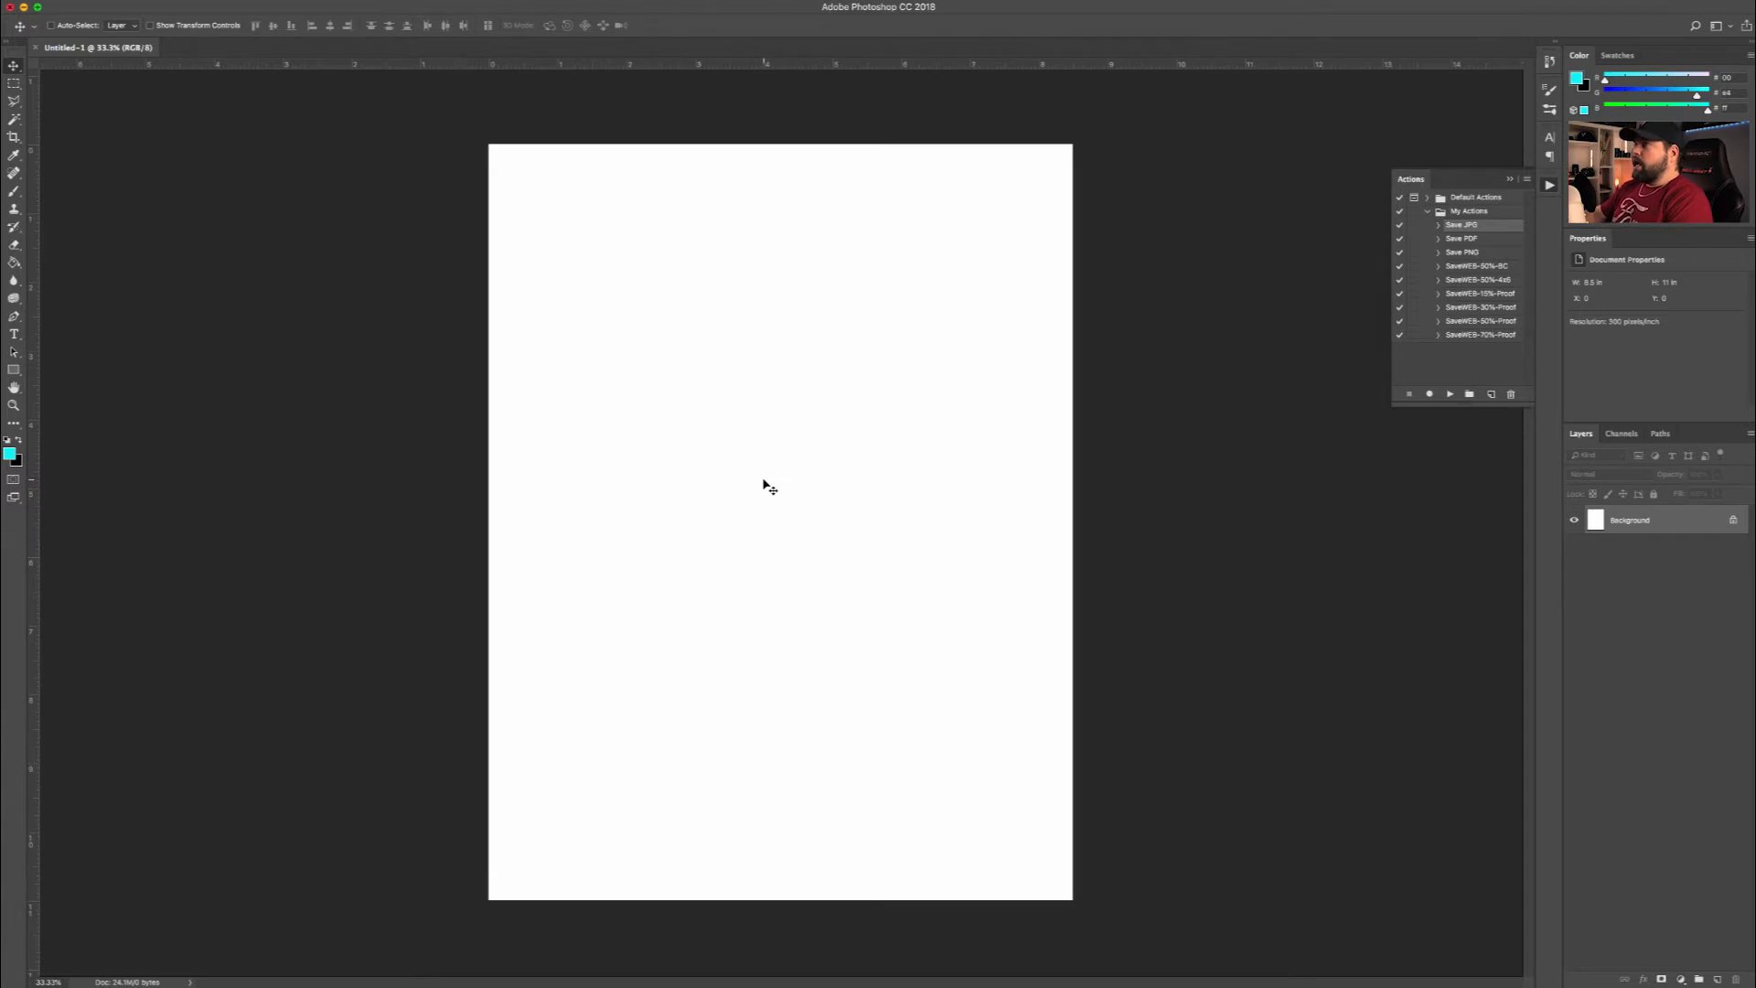
Place the photo 623421.jpg in the centre of the blank page and commit the placement.
mouse_move(393, 986)
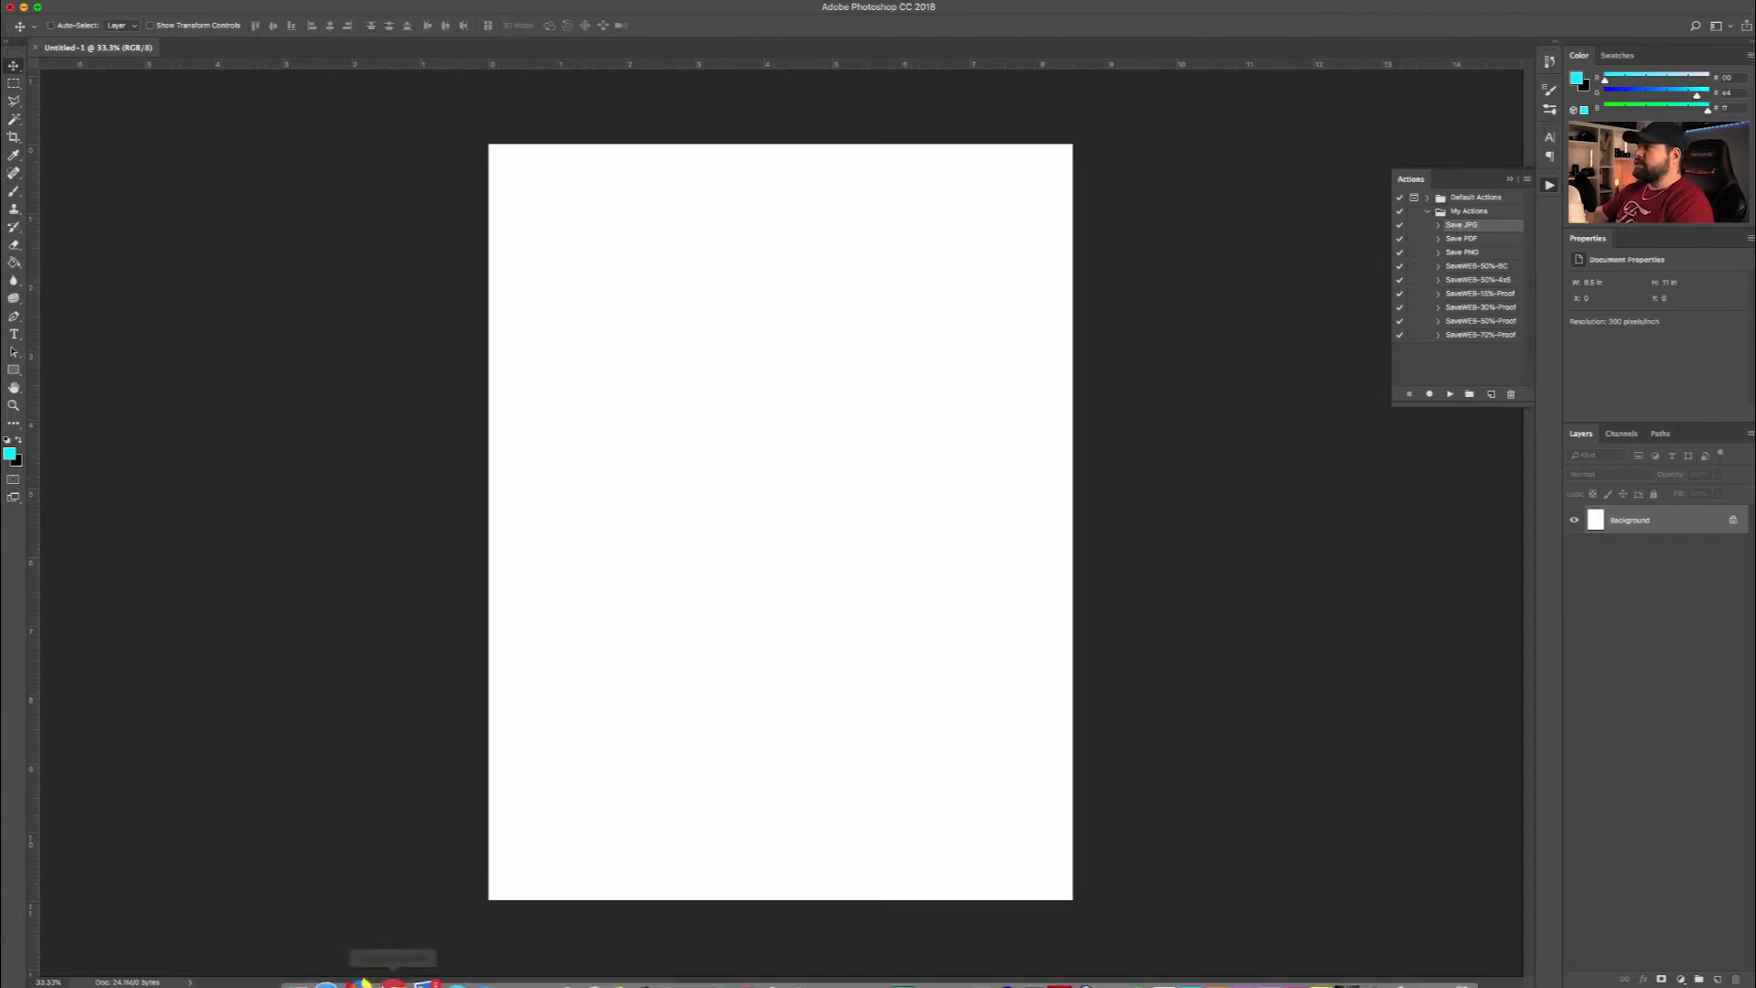
click(320, 951)
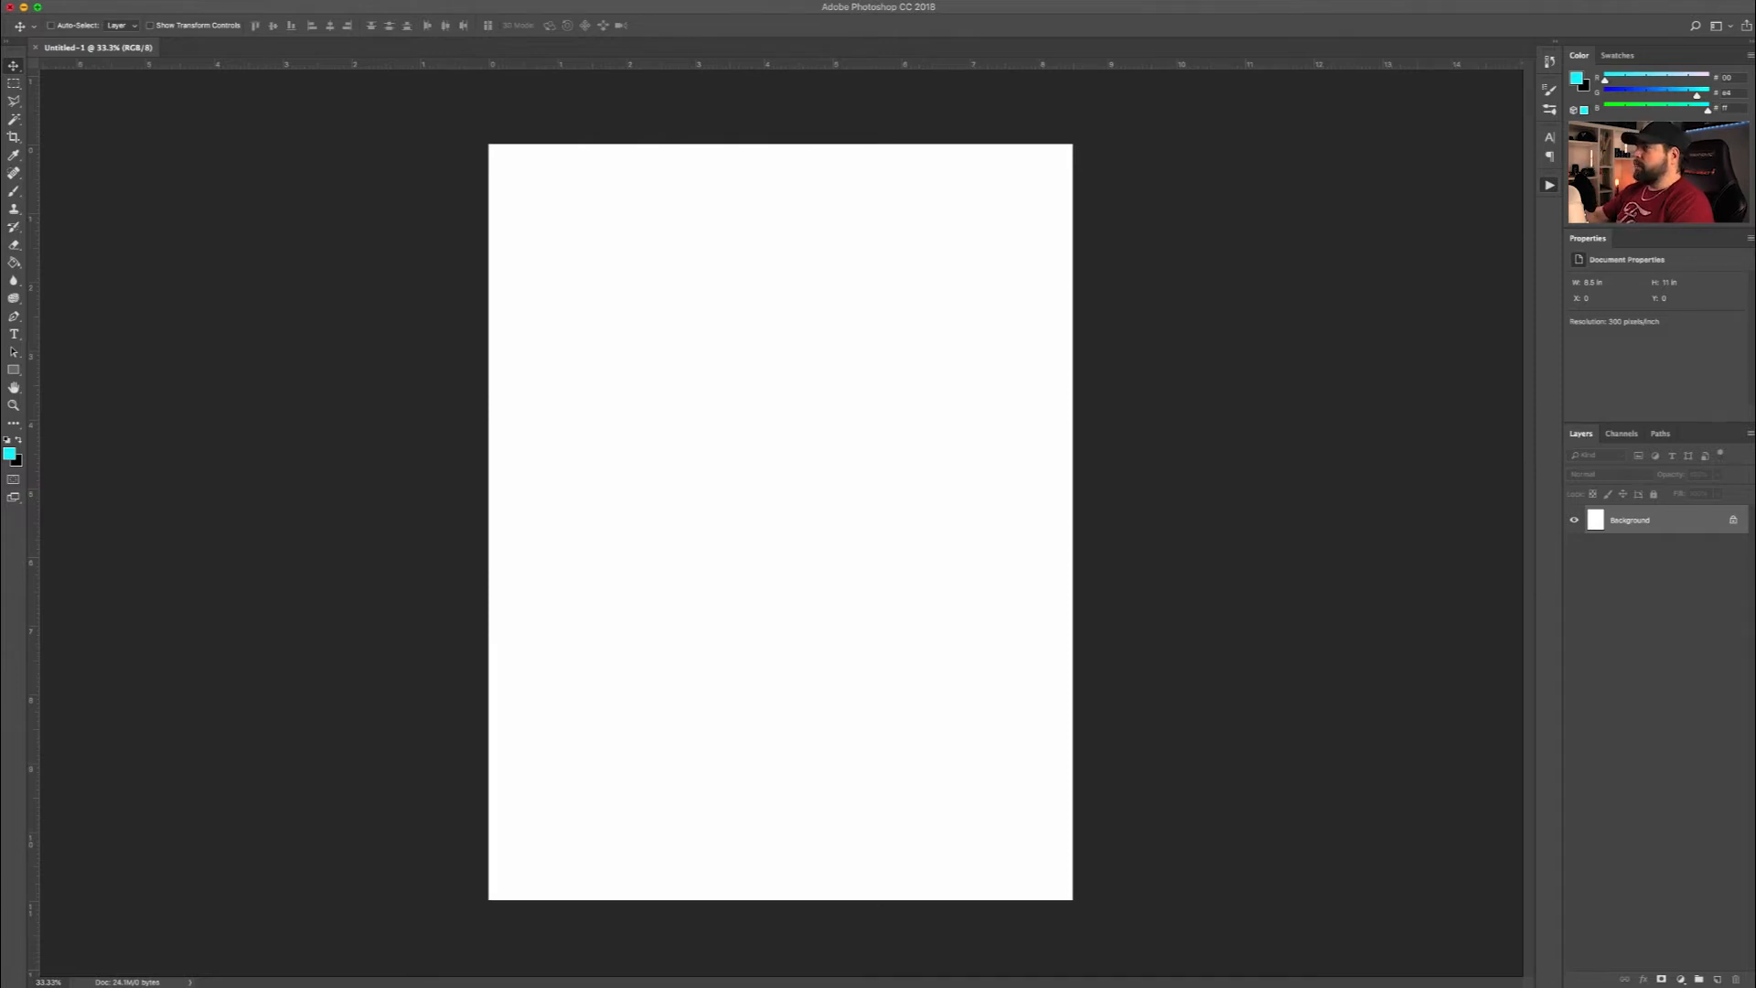
drag(1006, 503, 772, 502)
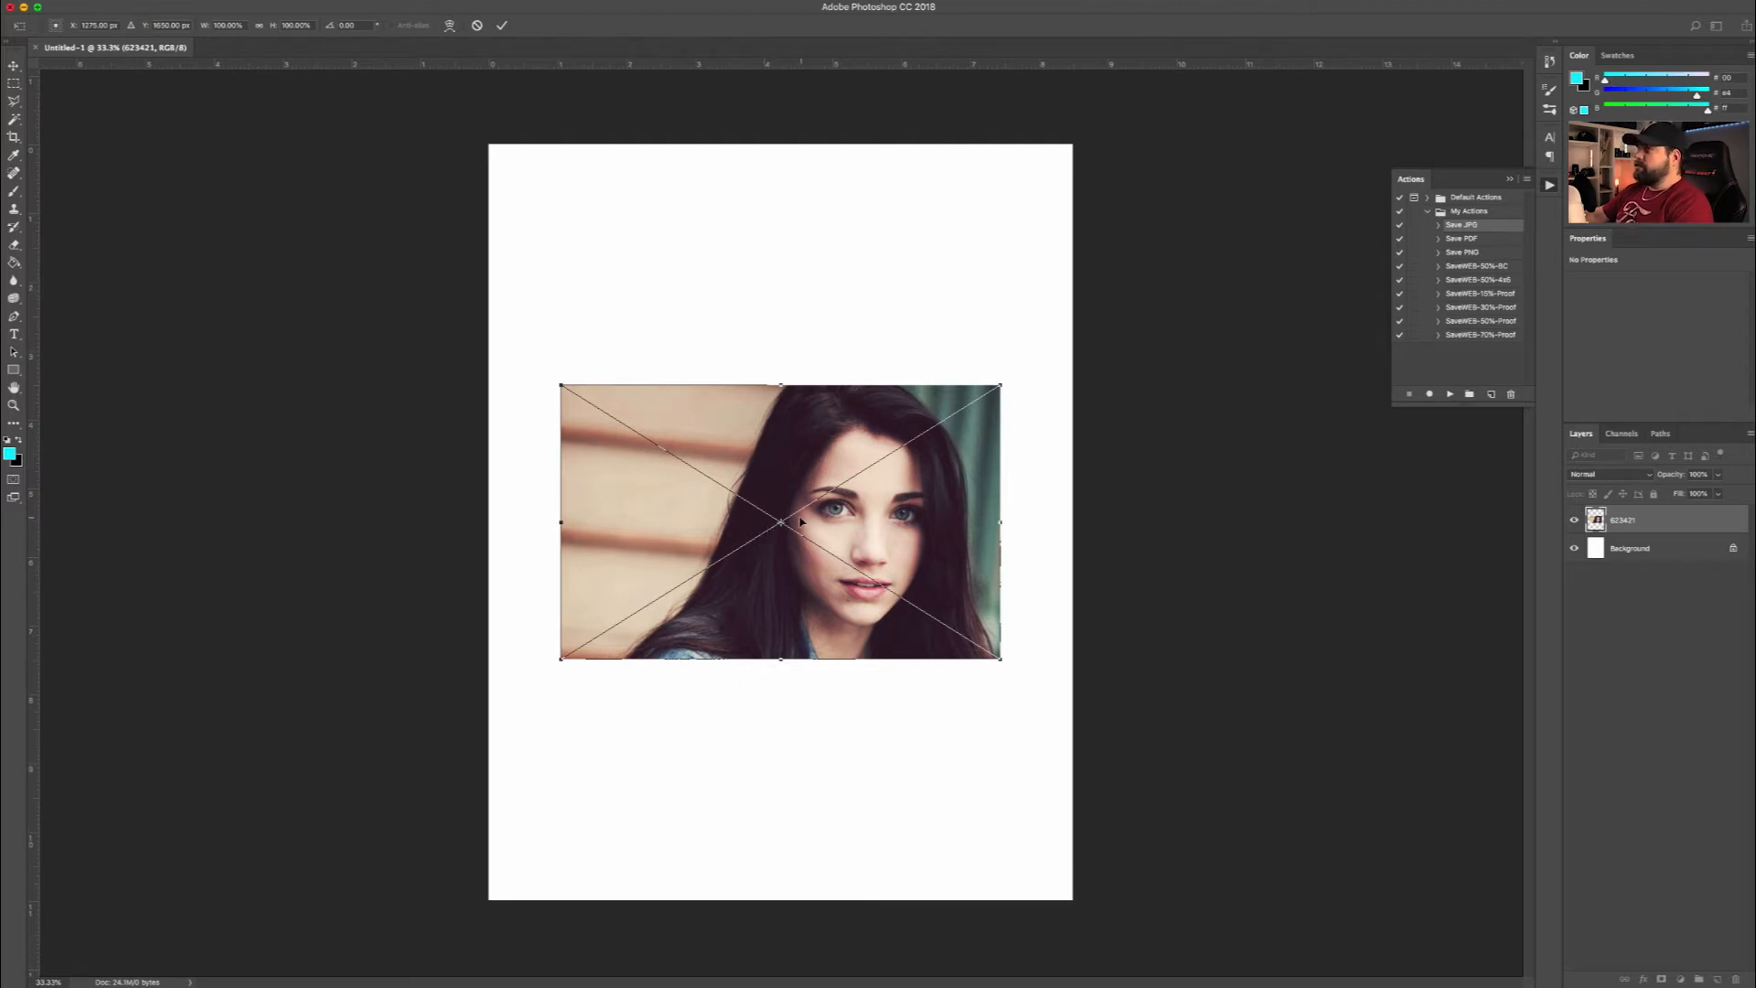
key(Escape)
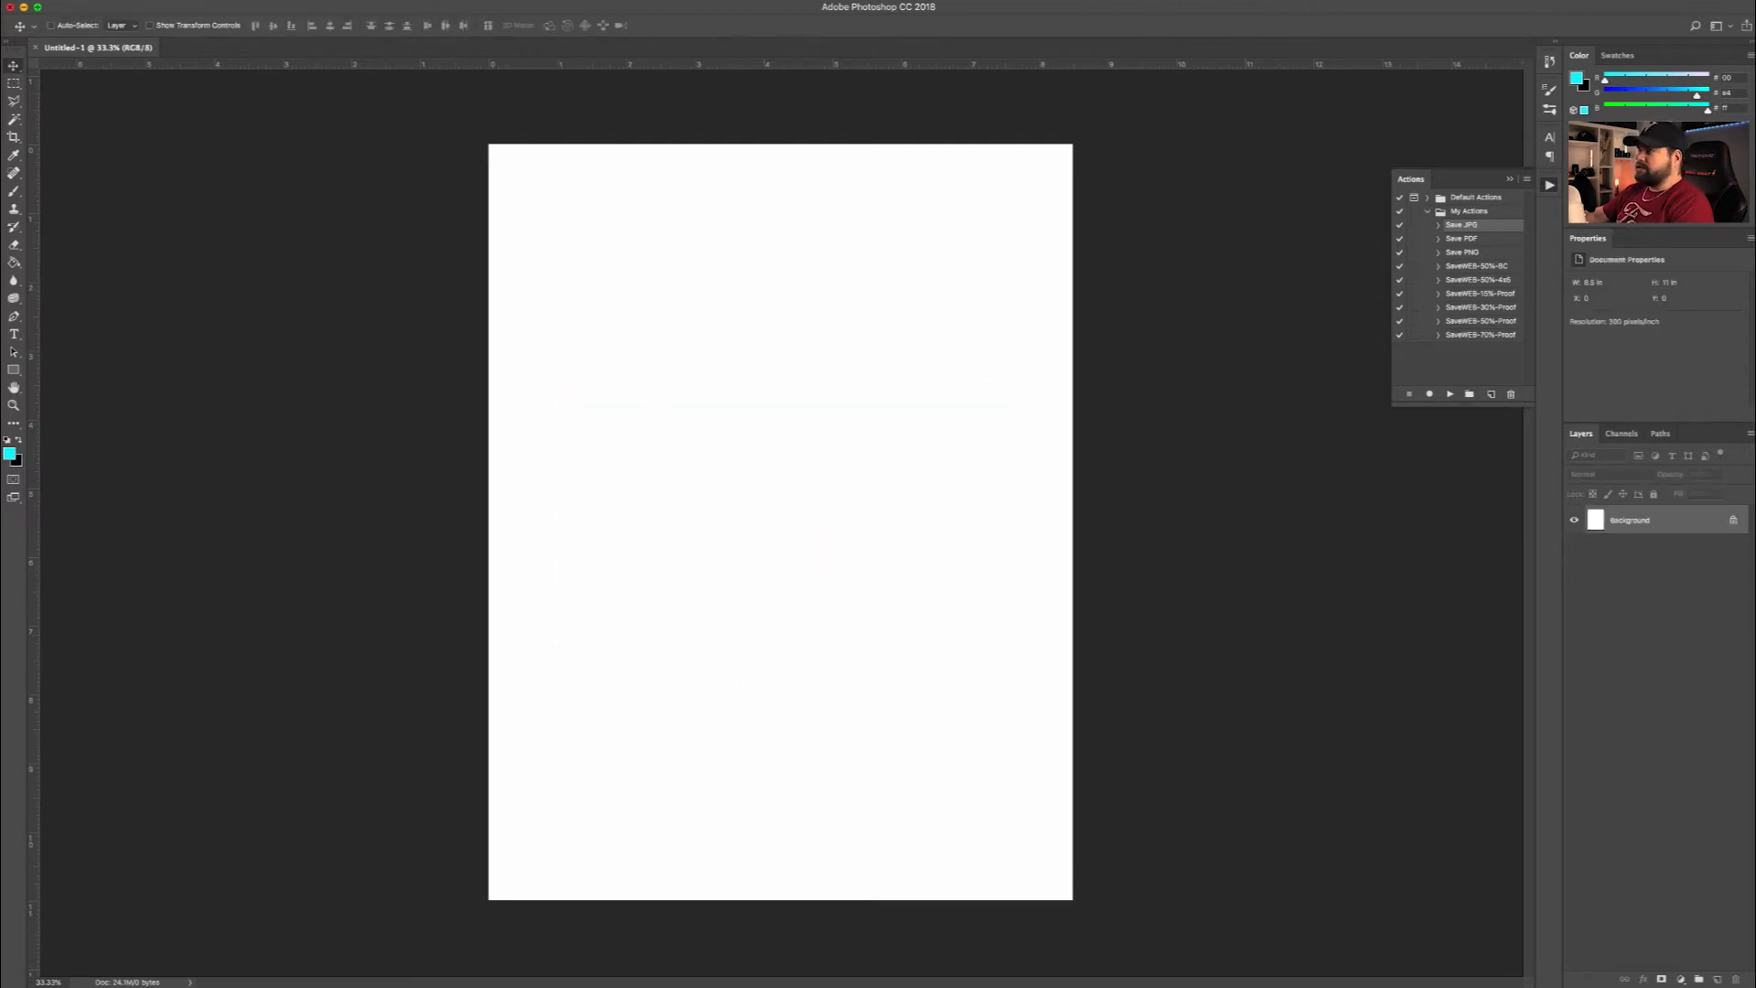
drag(1060, 531, 765, 511)
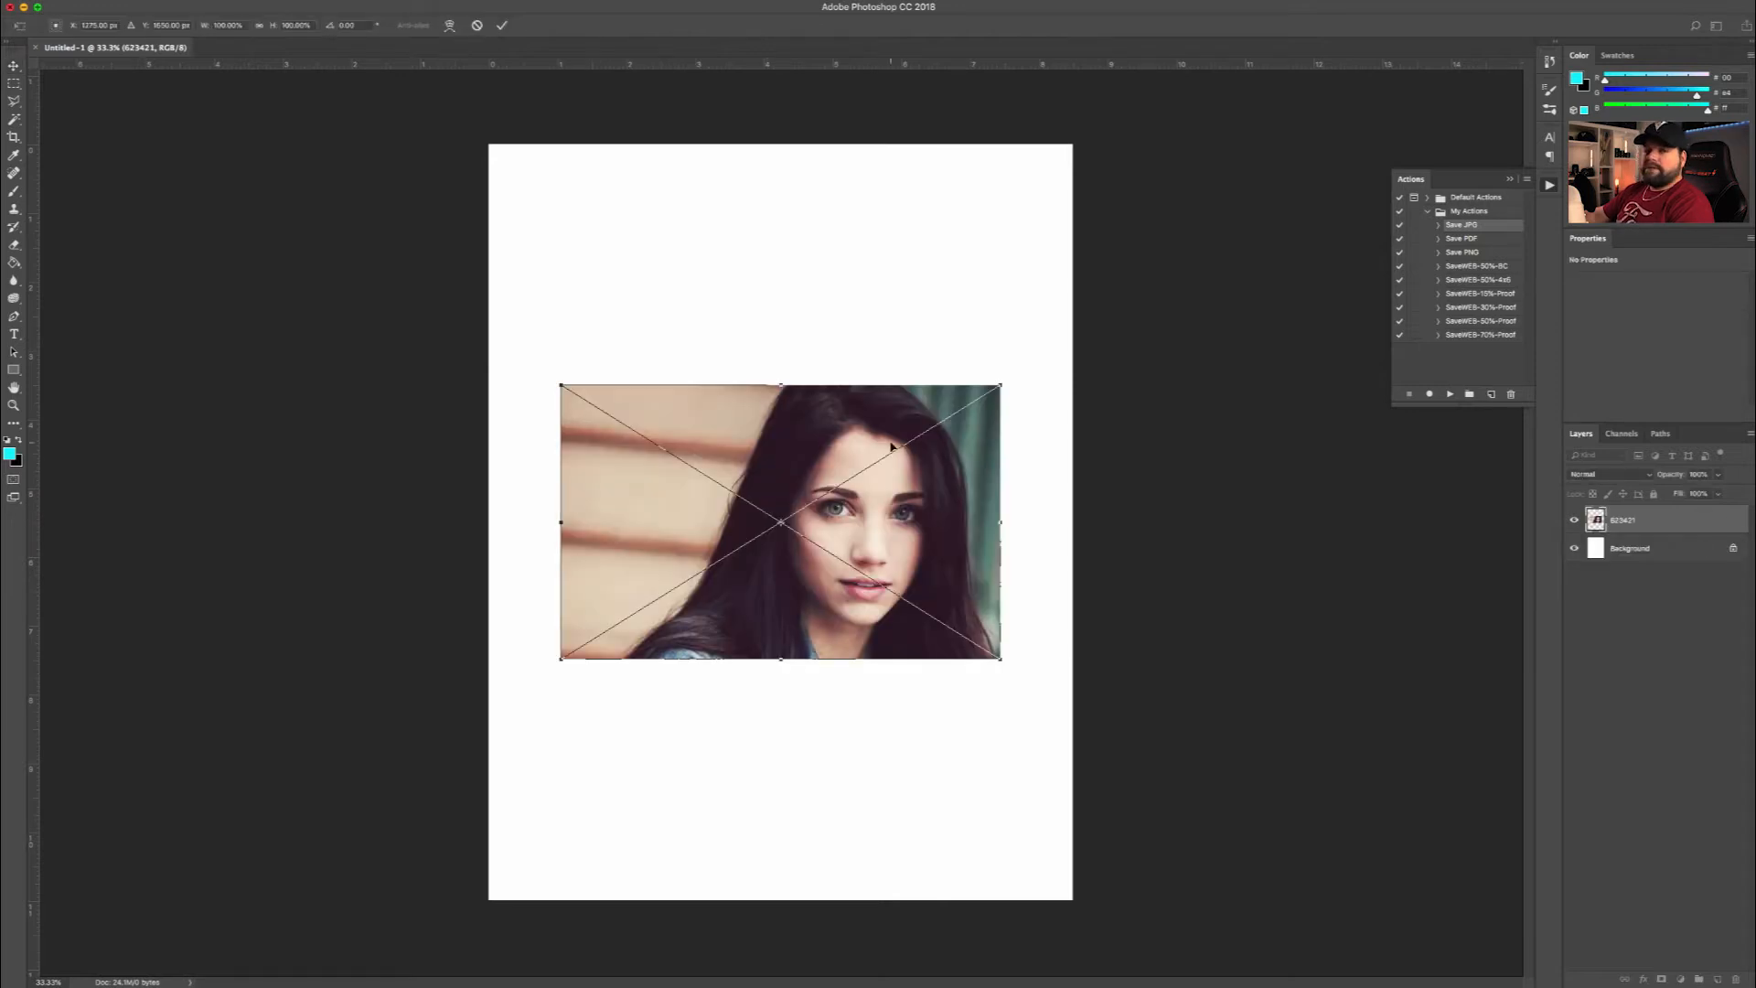
key(Return)
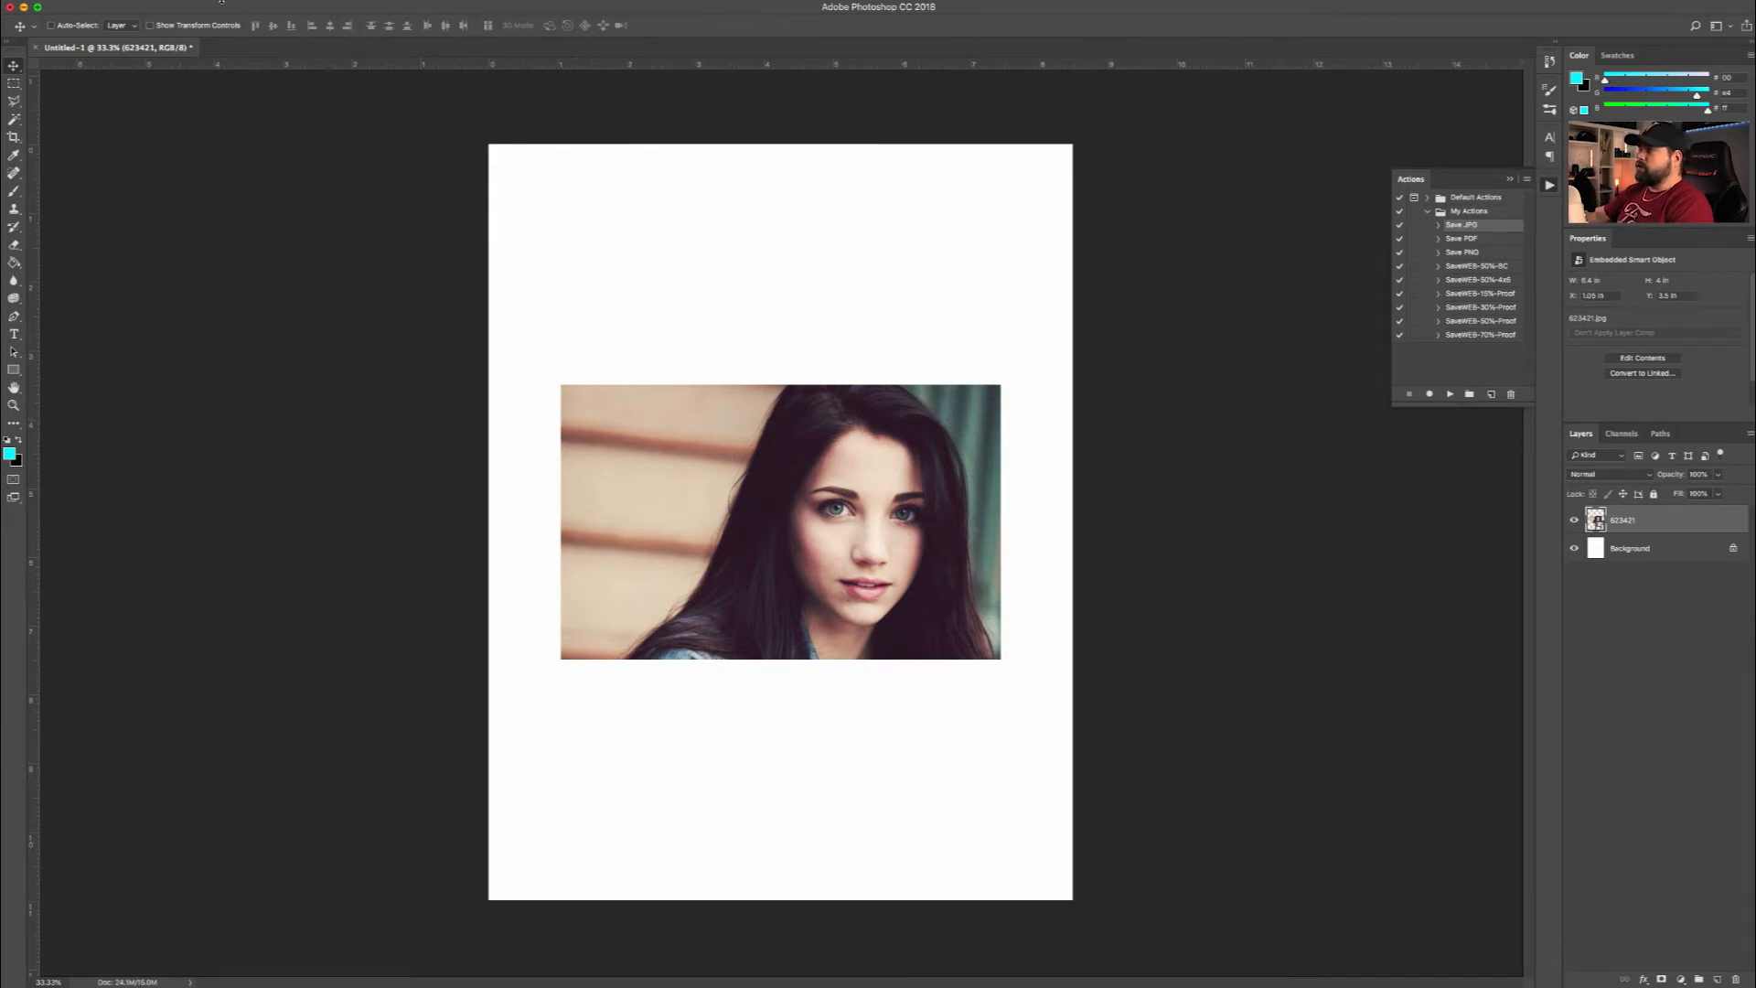
Rotate the whole canvas 90° clockwise to make the page landscape.
click(189, 7)
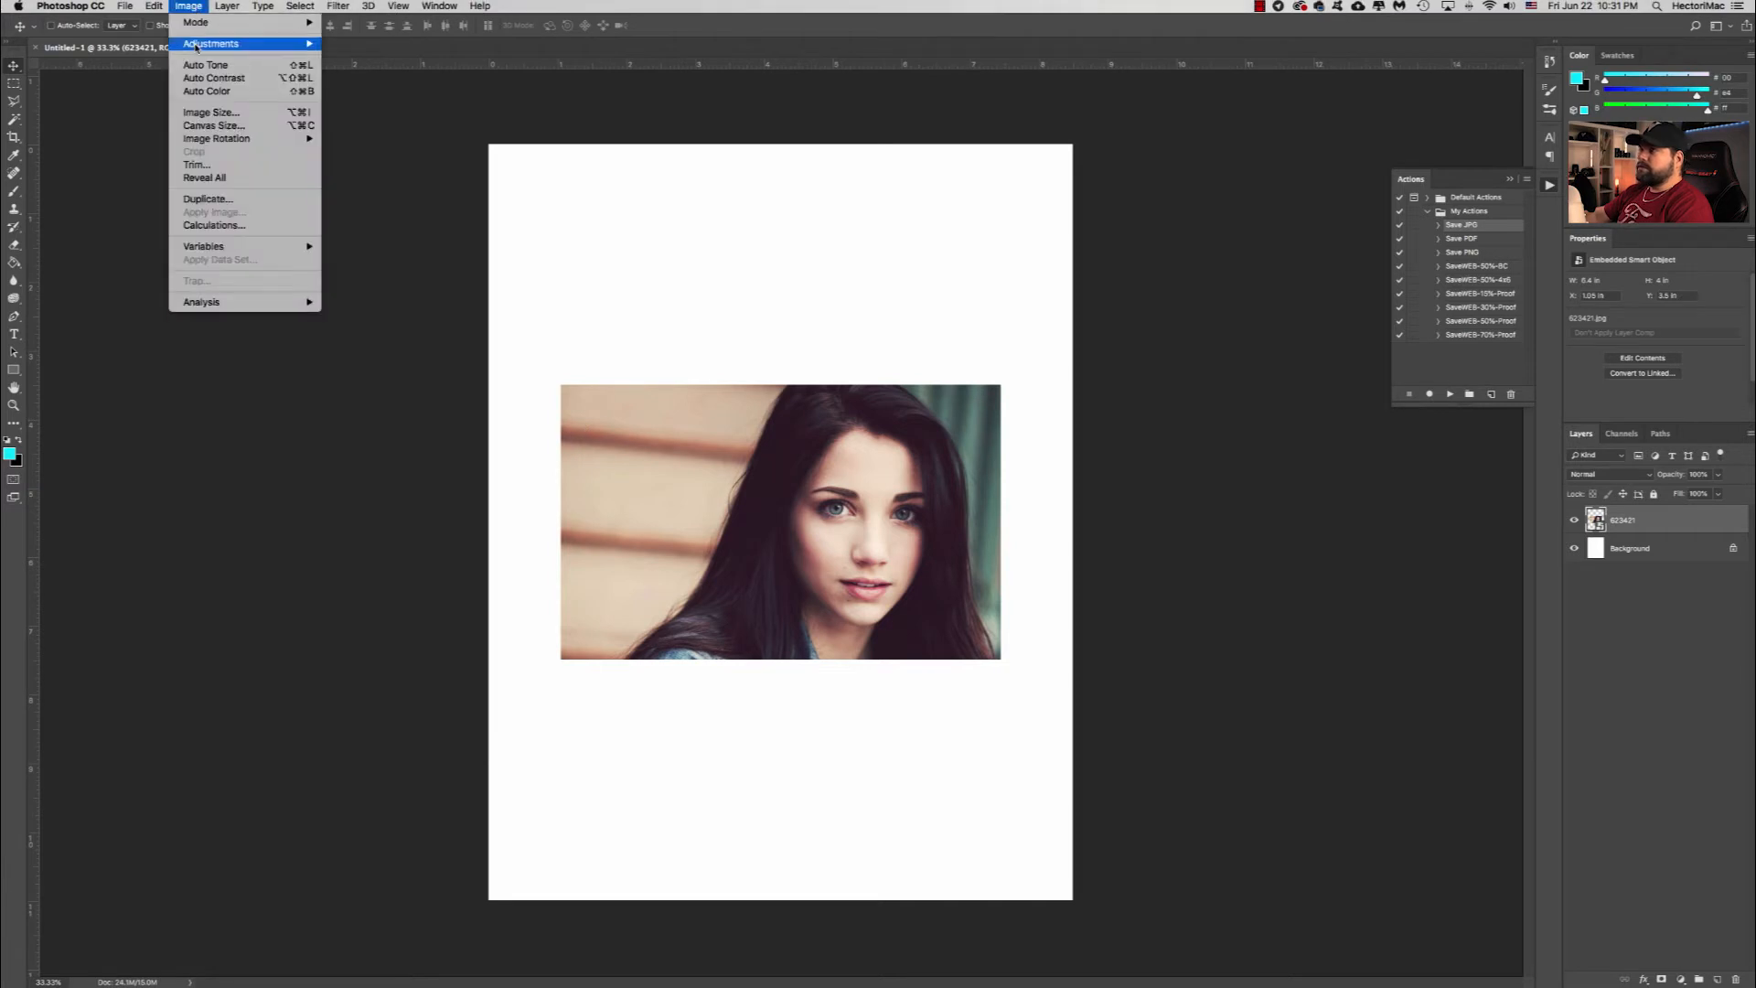
mouse_move(327, 142)
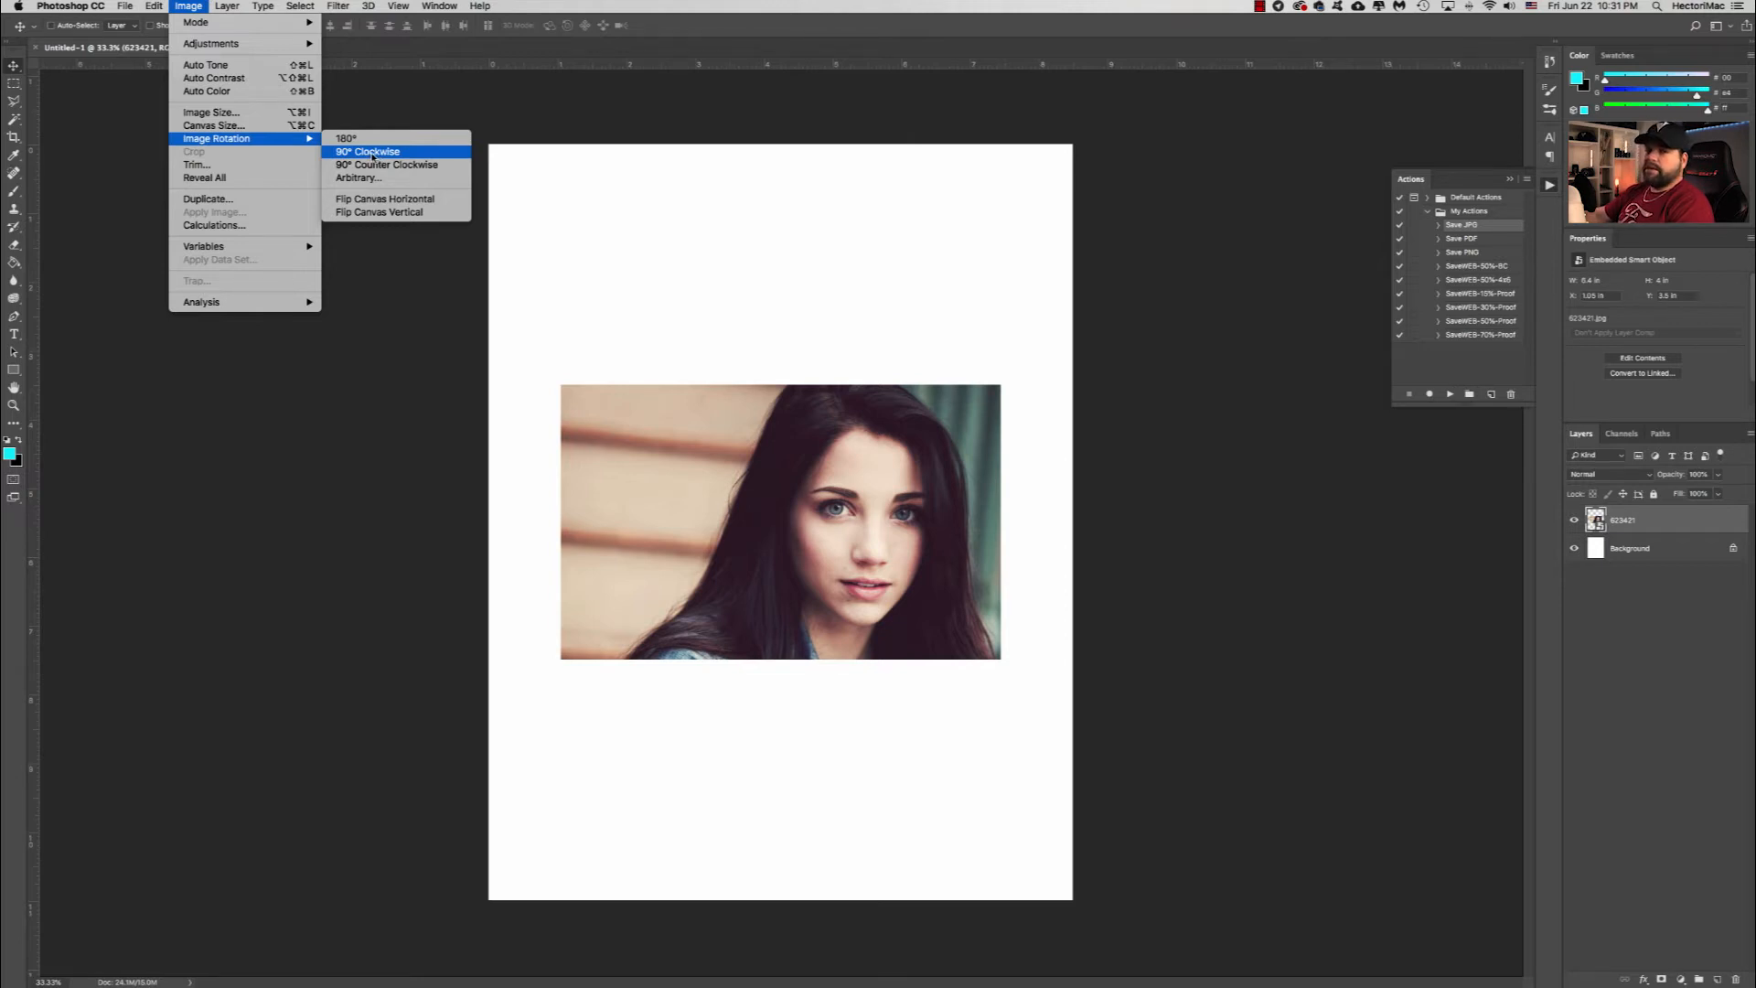
click(372, 154)
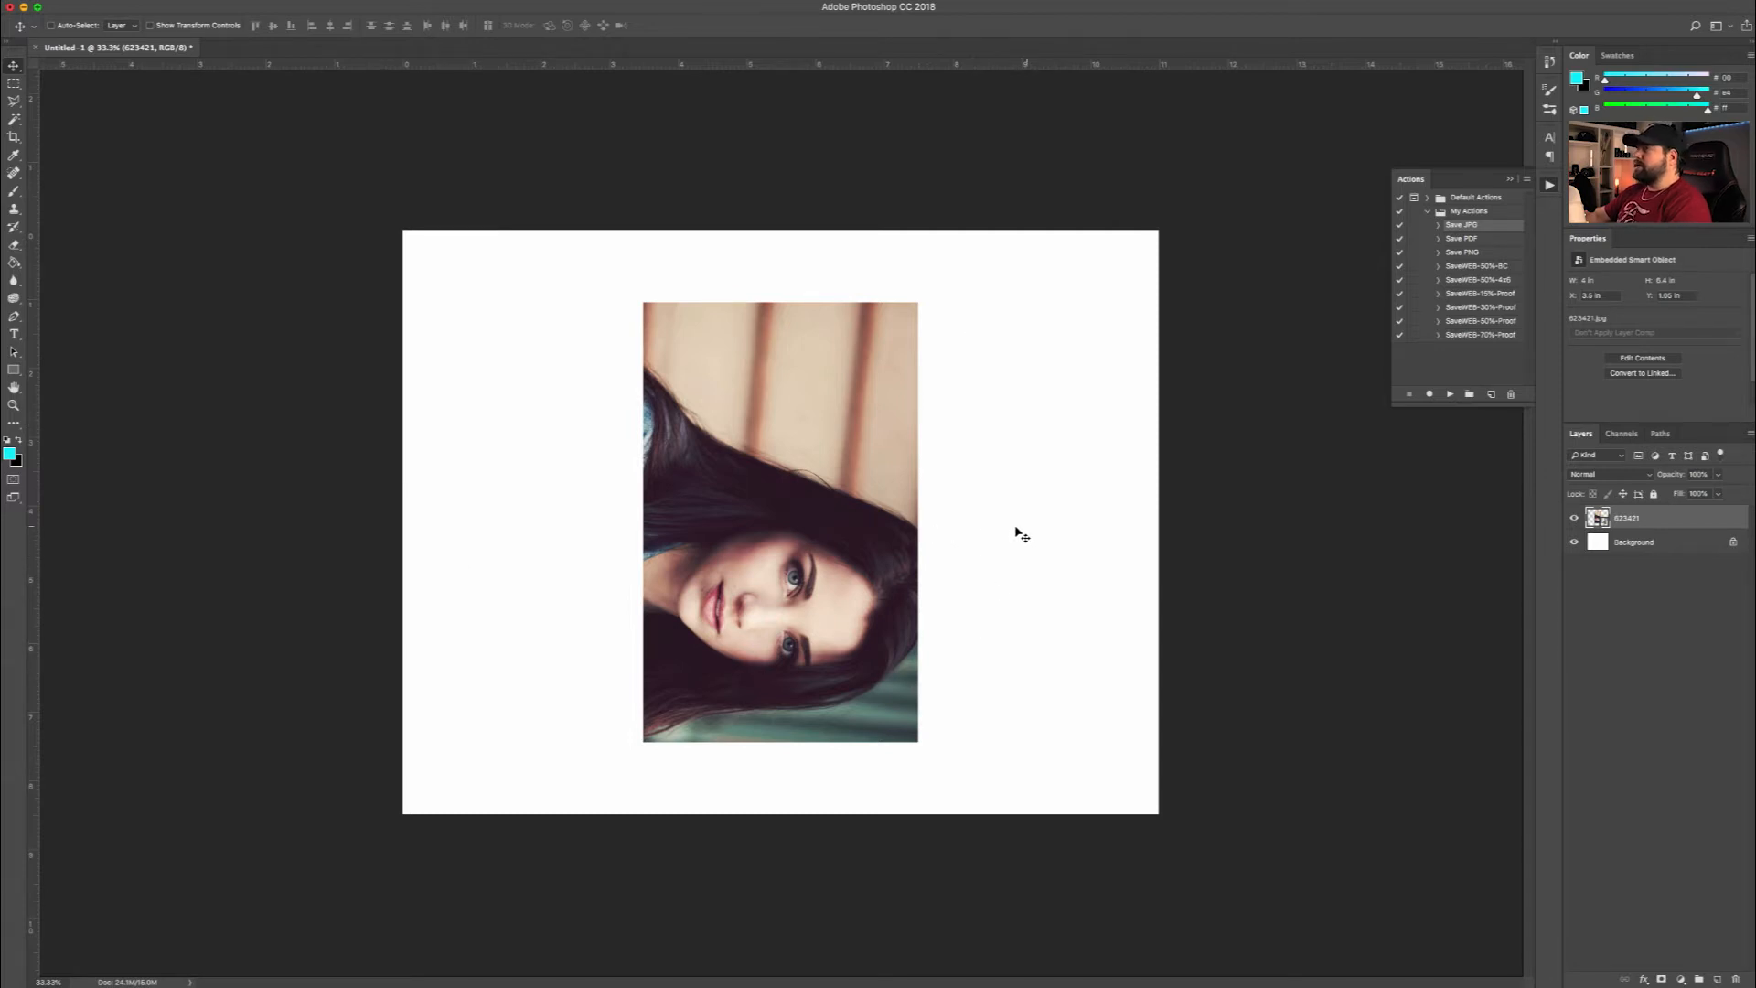
Free-transform the photo and rotate it back upright to 0°.
key(ctrl+t)
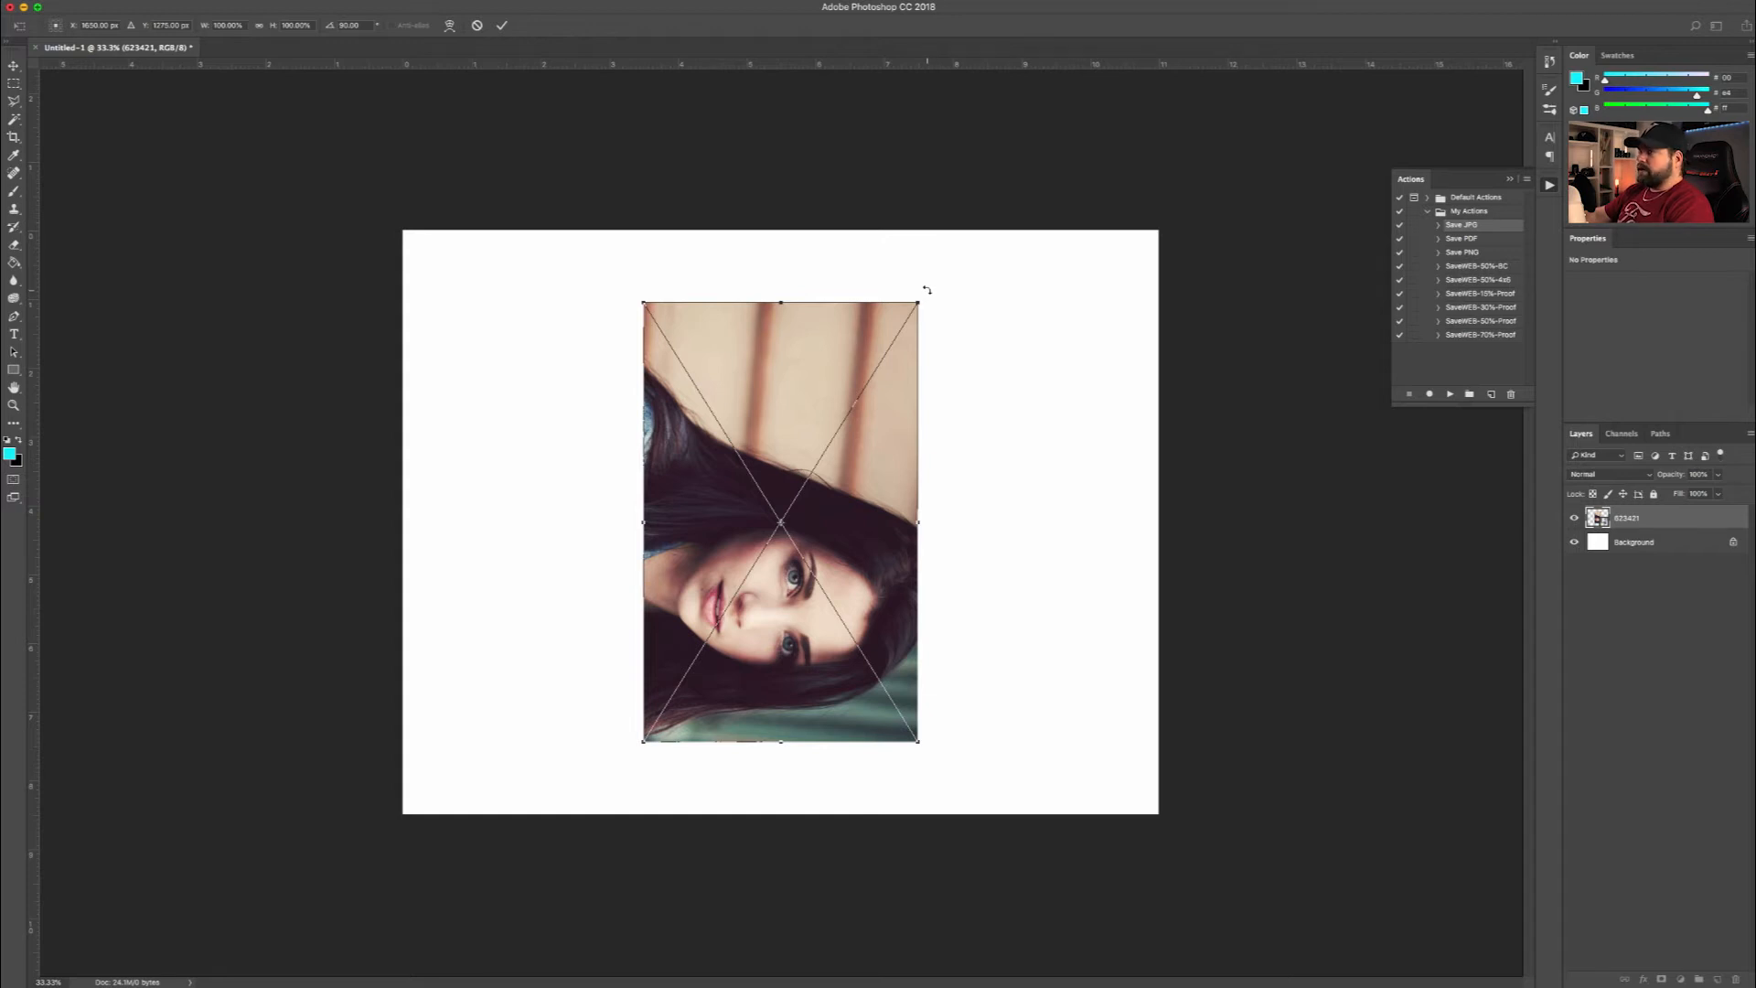
drag(926, 289, 645, 397)
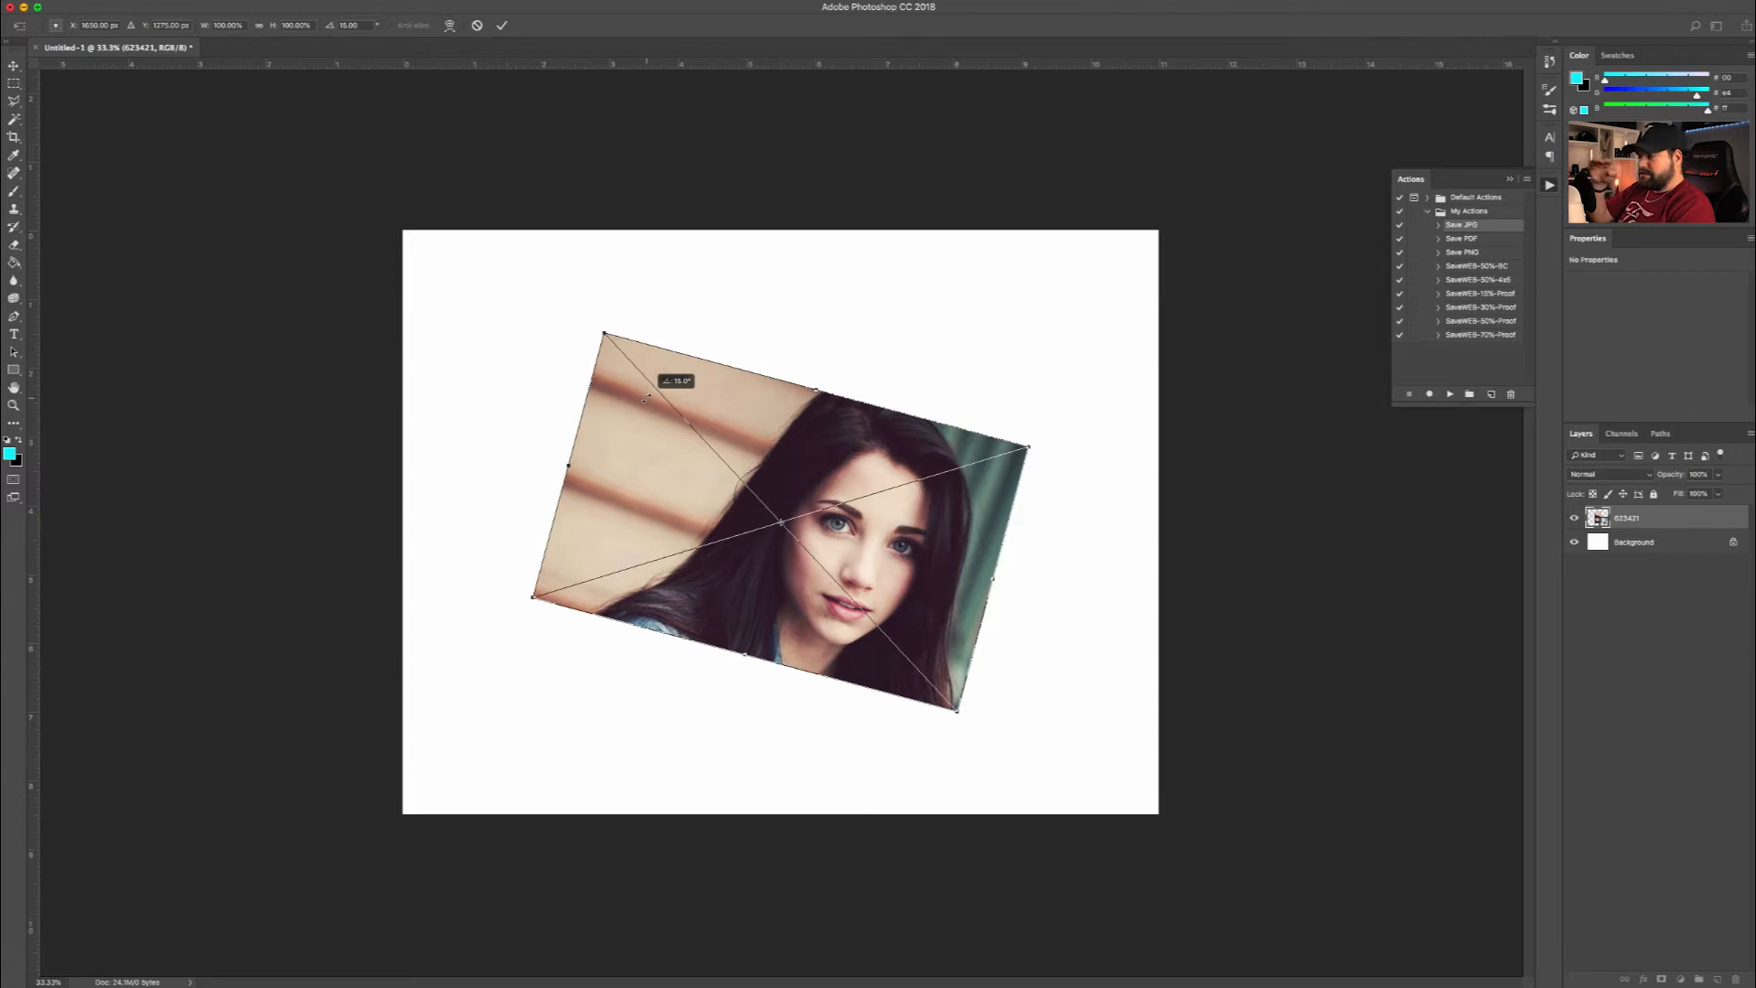
drag(646, 397, 615, 436)
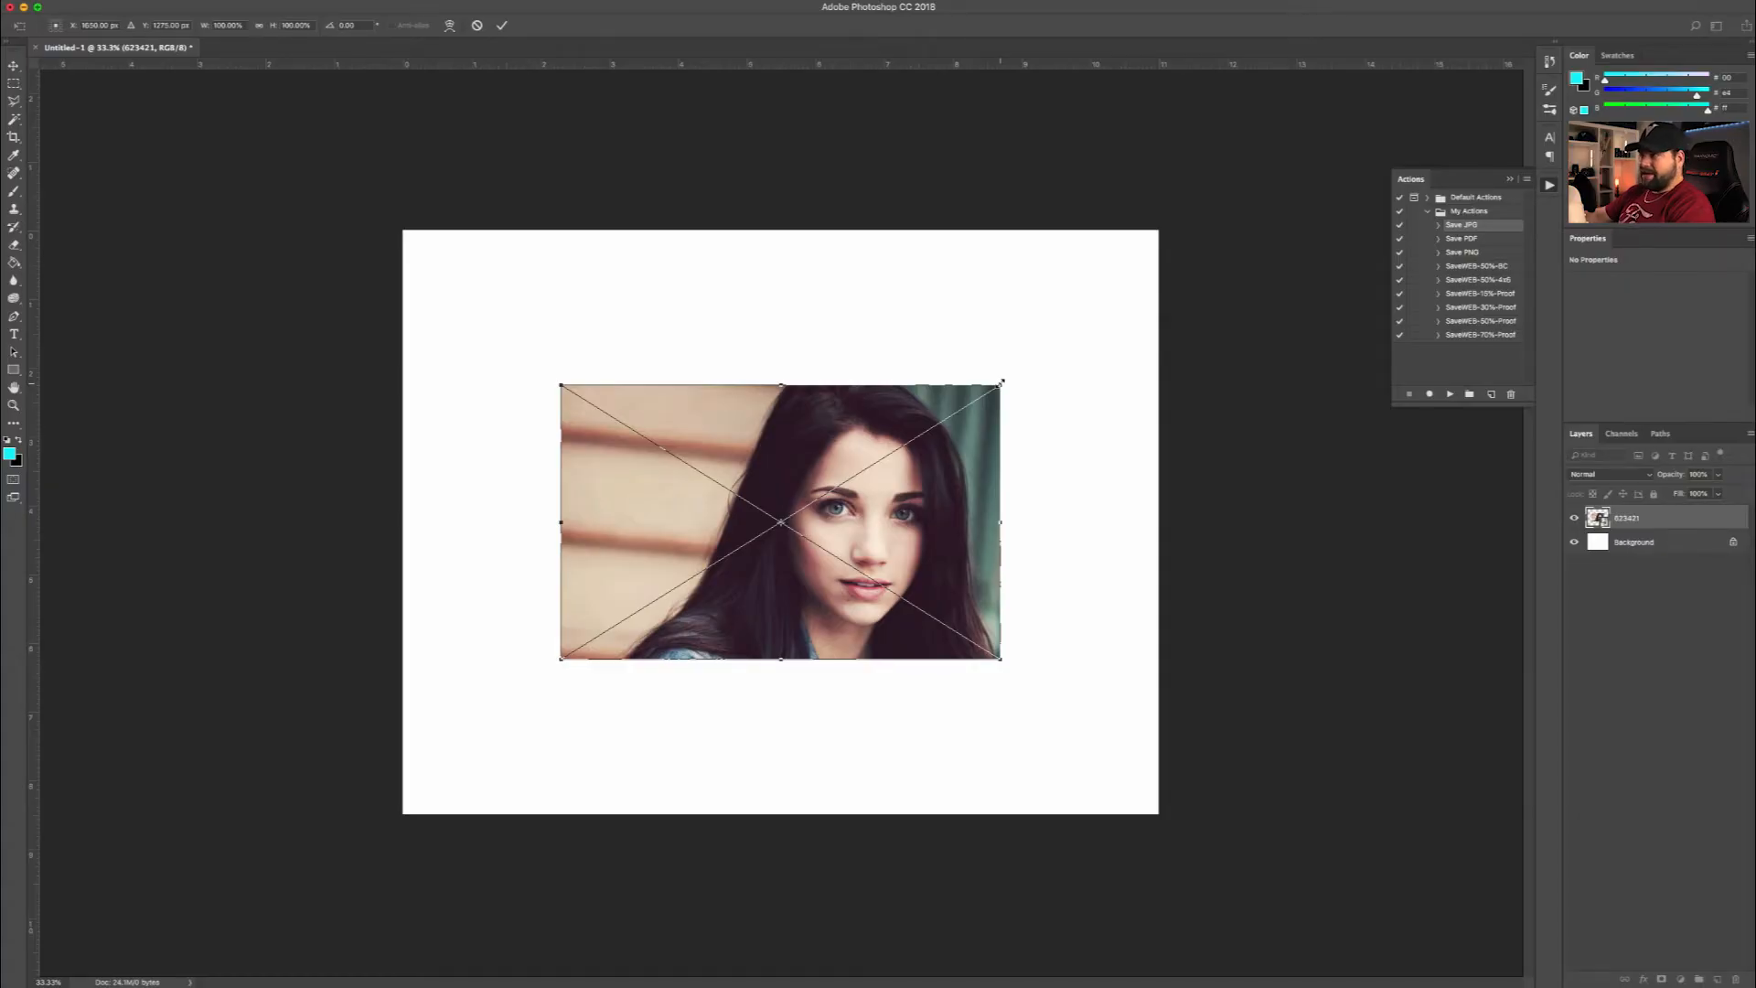
Scale the photo to about 215% and shift it sideways so it covers the whole canvas with the face in view.
drag(1002, 381, 1261, 238)
drag(800, 433, 709, 445)
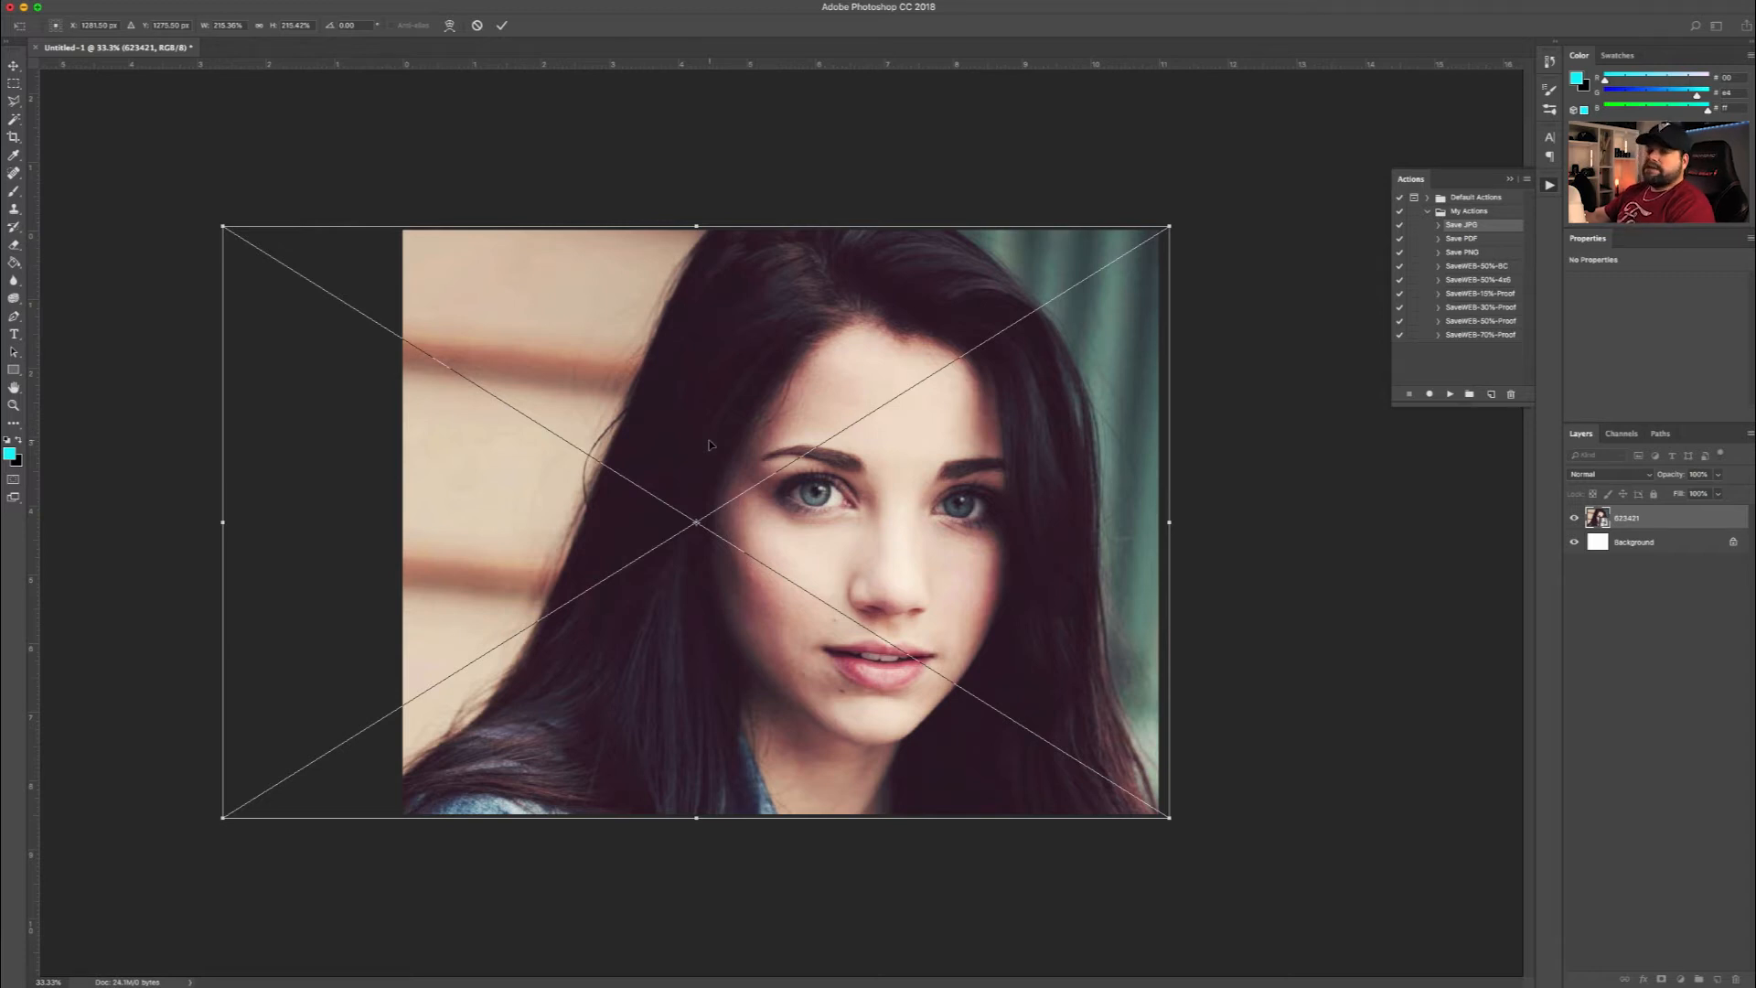
key(Return)
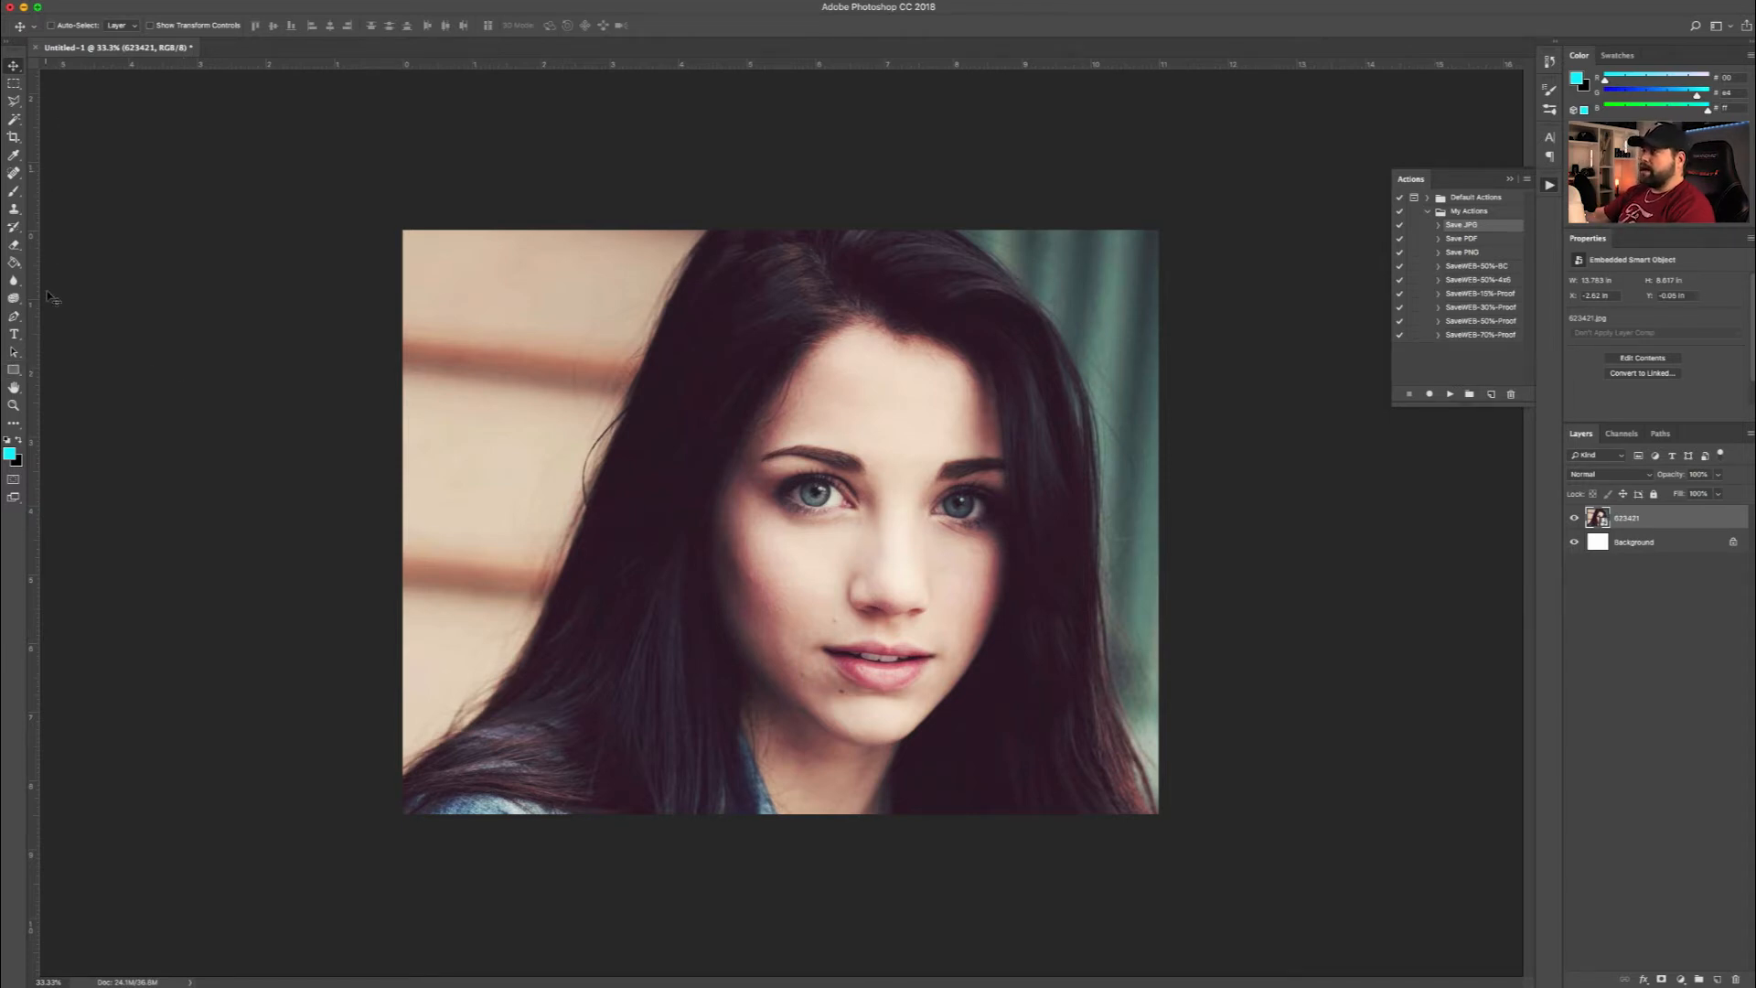
Draw a white circle about 124 px across with the Ellipse tool over the iris of the eye on the image's left.
click(15, 371)
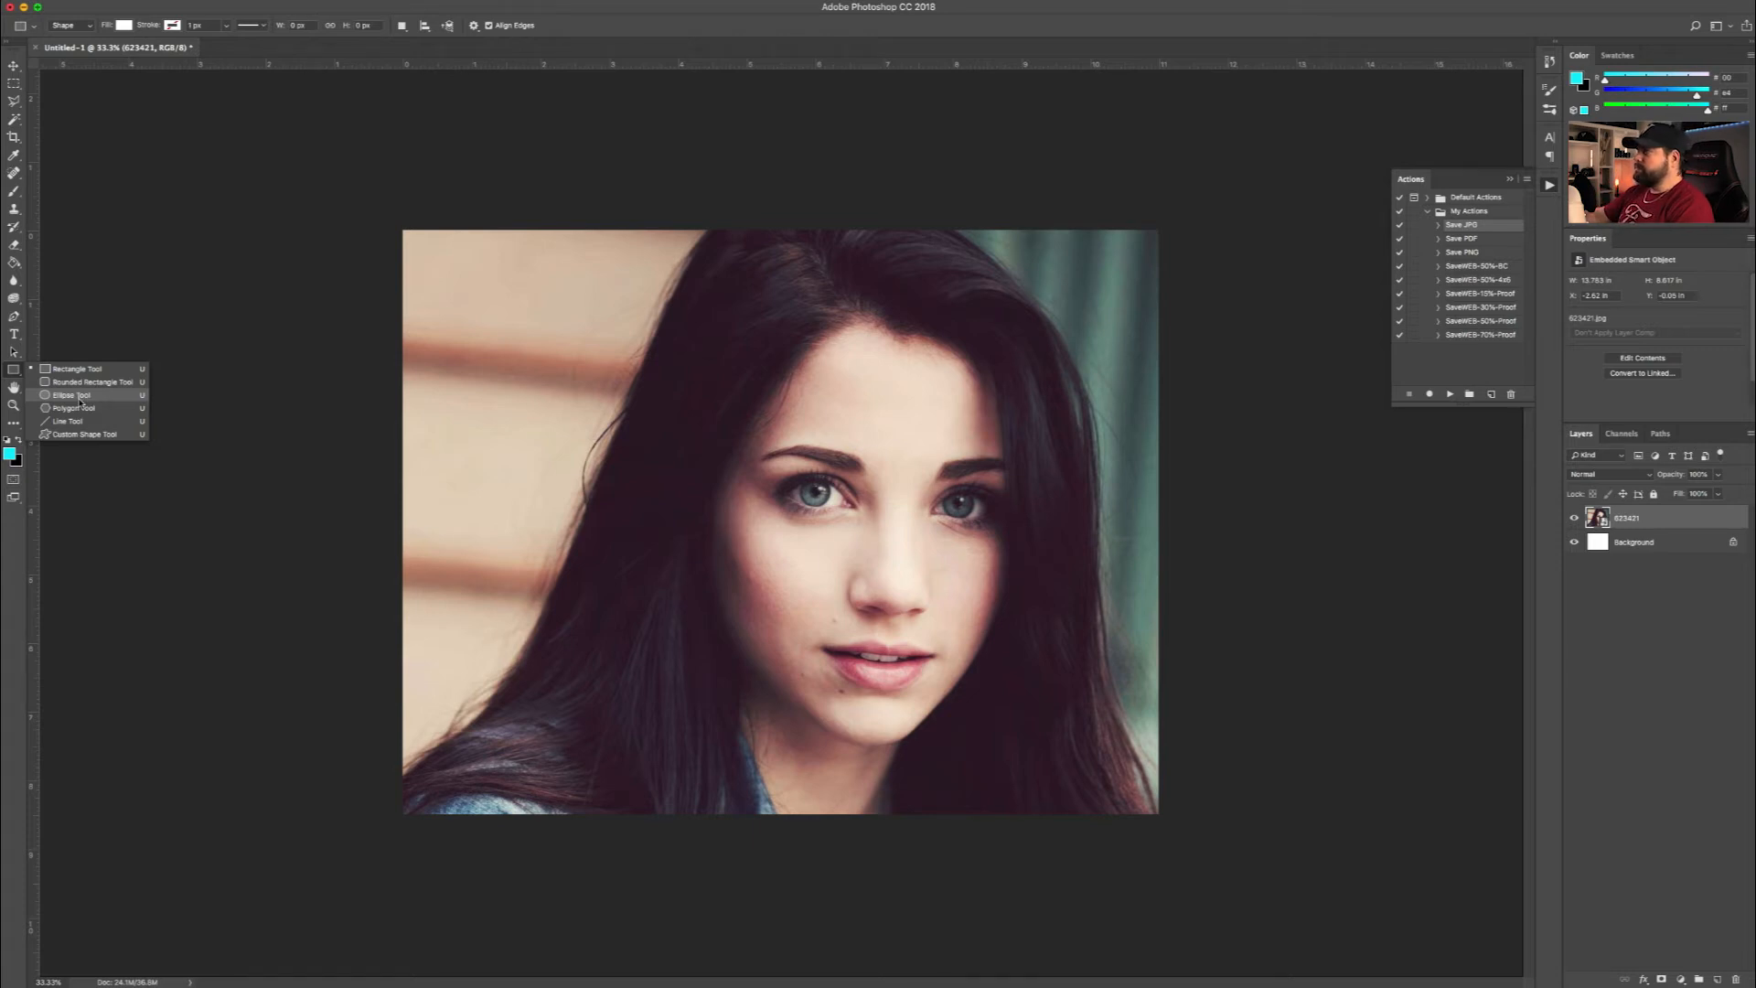
click(80, 400)
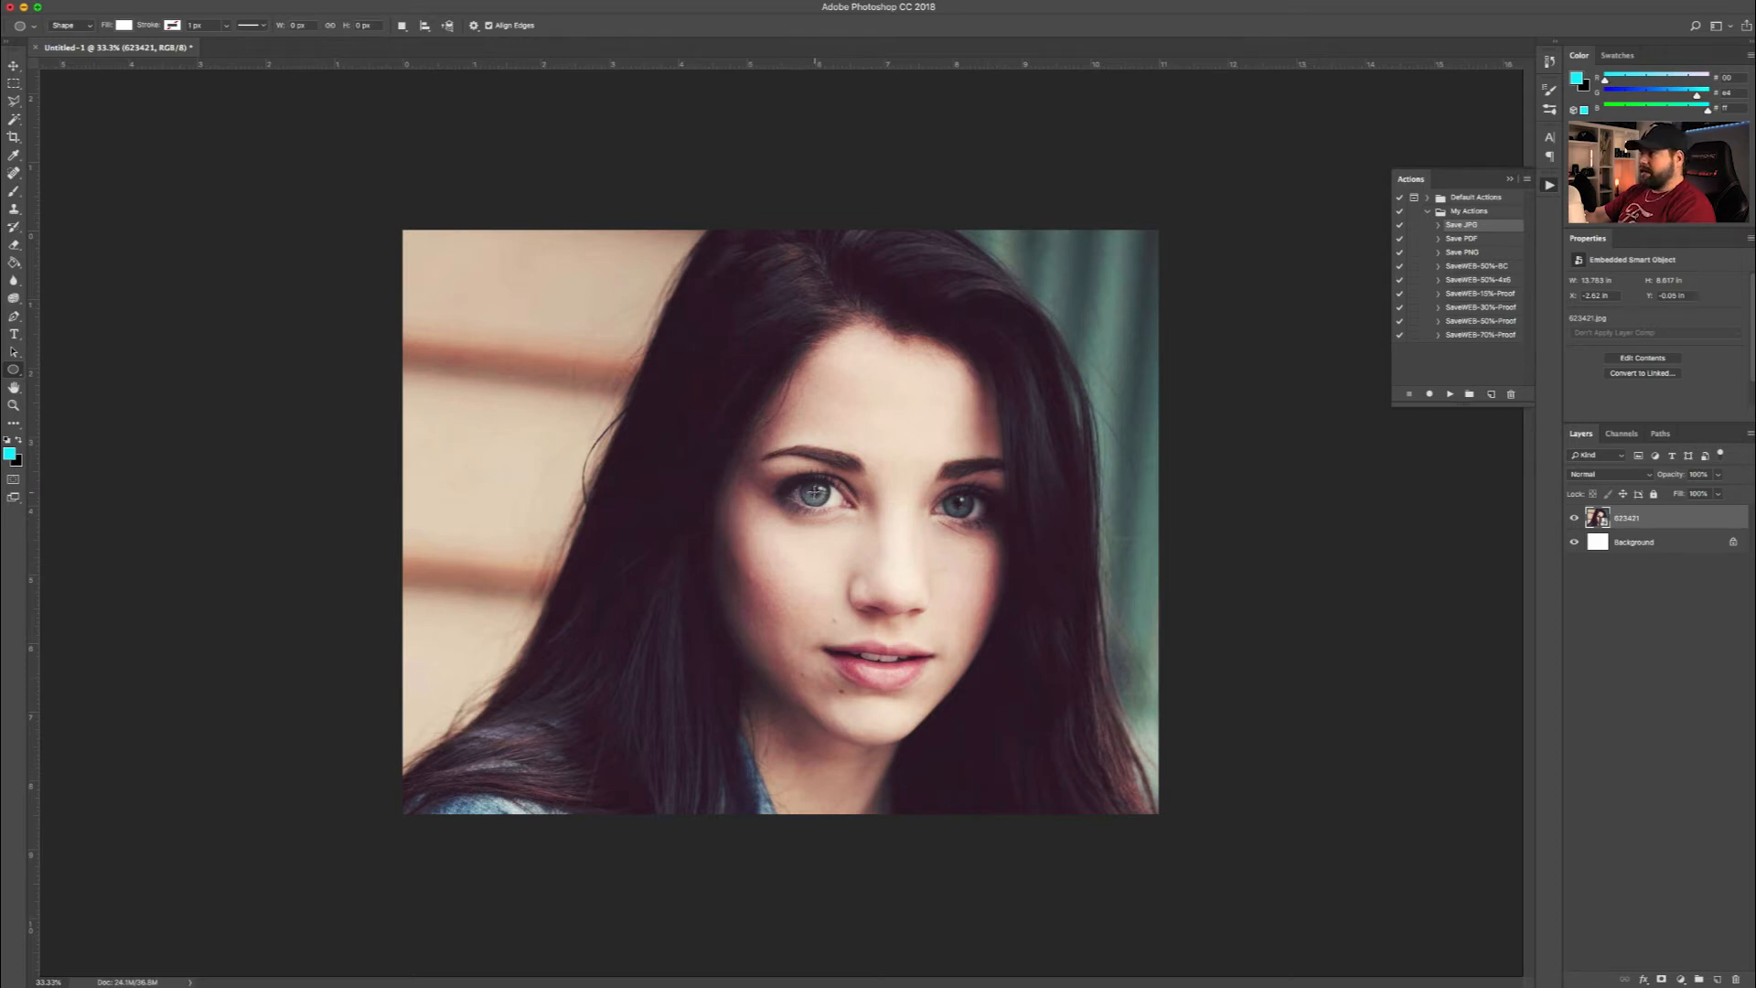
drag(815, 492, 840, 531)
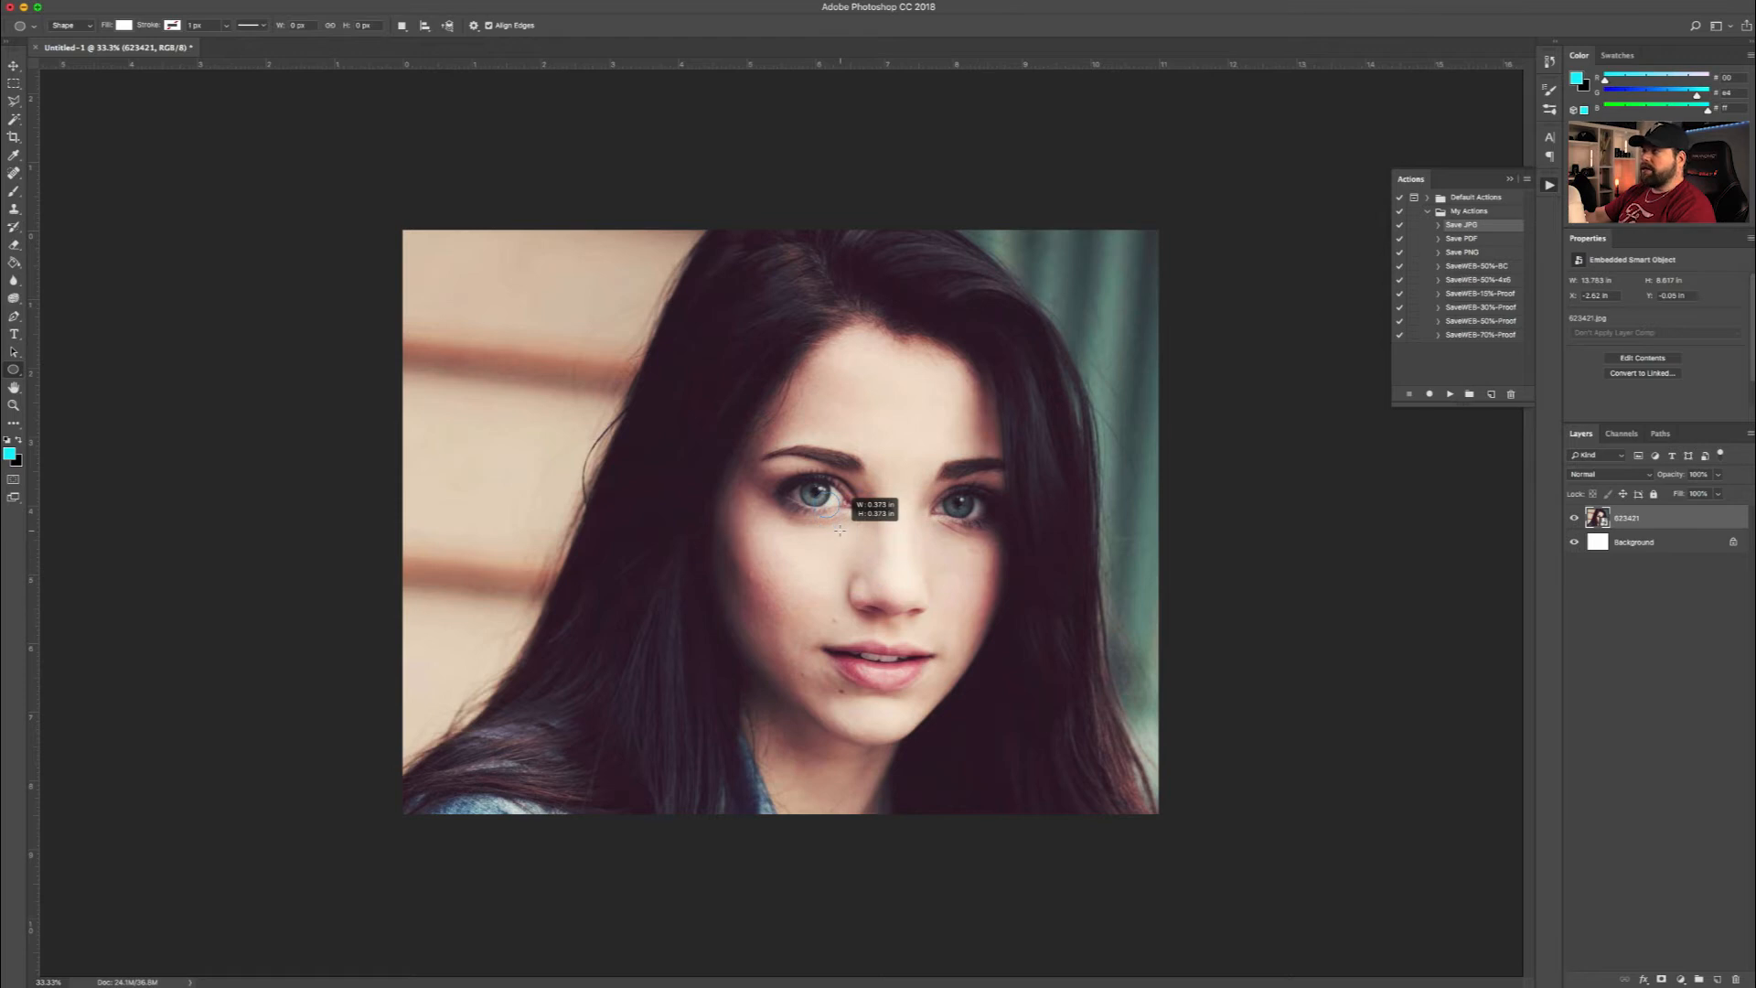
drag(839, 530, 868, 555)
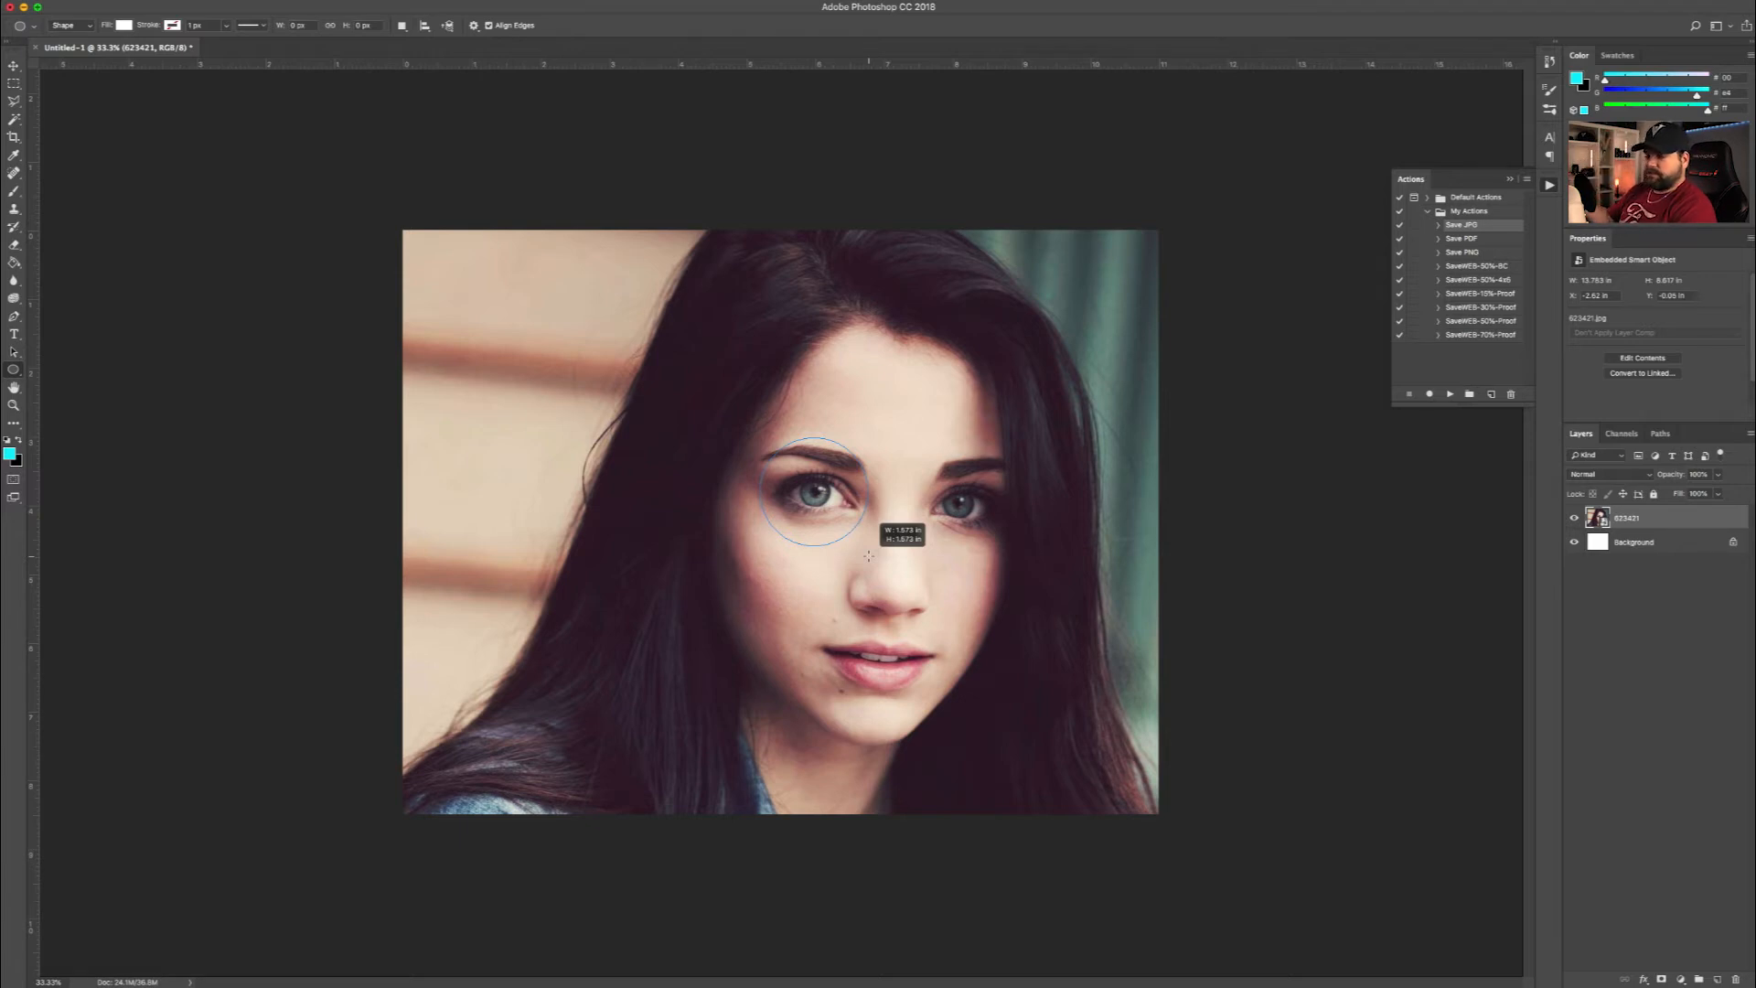
drag(868, 555, 841, 502)
Move the circle slightly sideways so it sits centred on the iris.
key(super+plus)
key(super+plus)
key(super+plus)
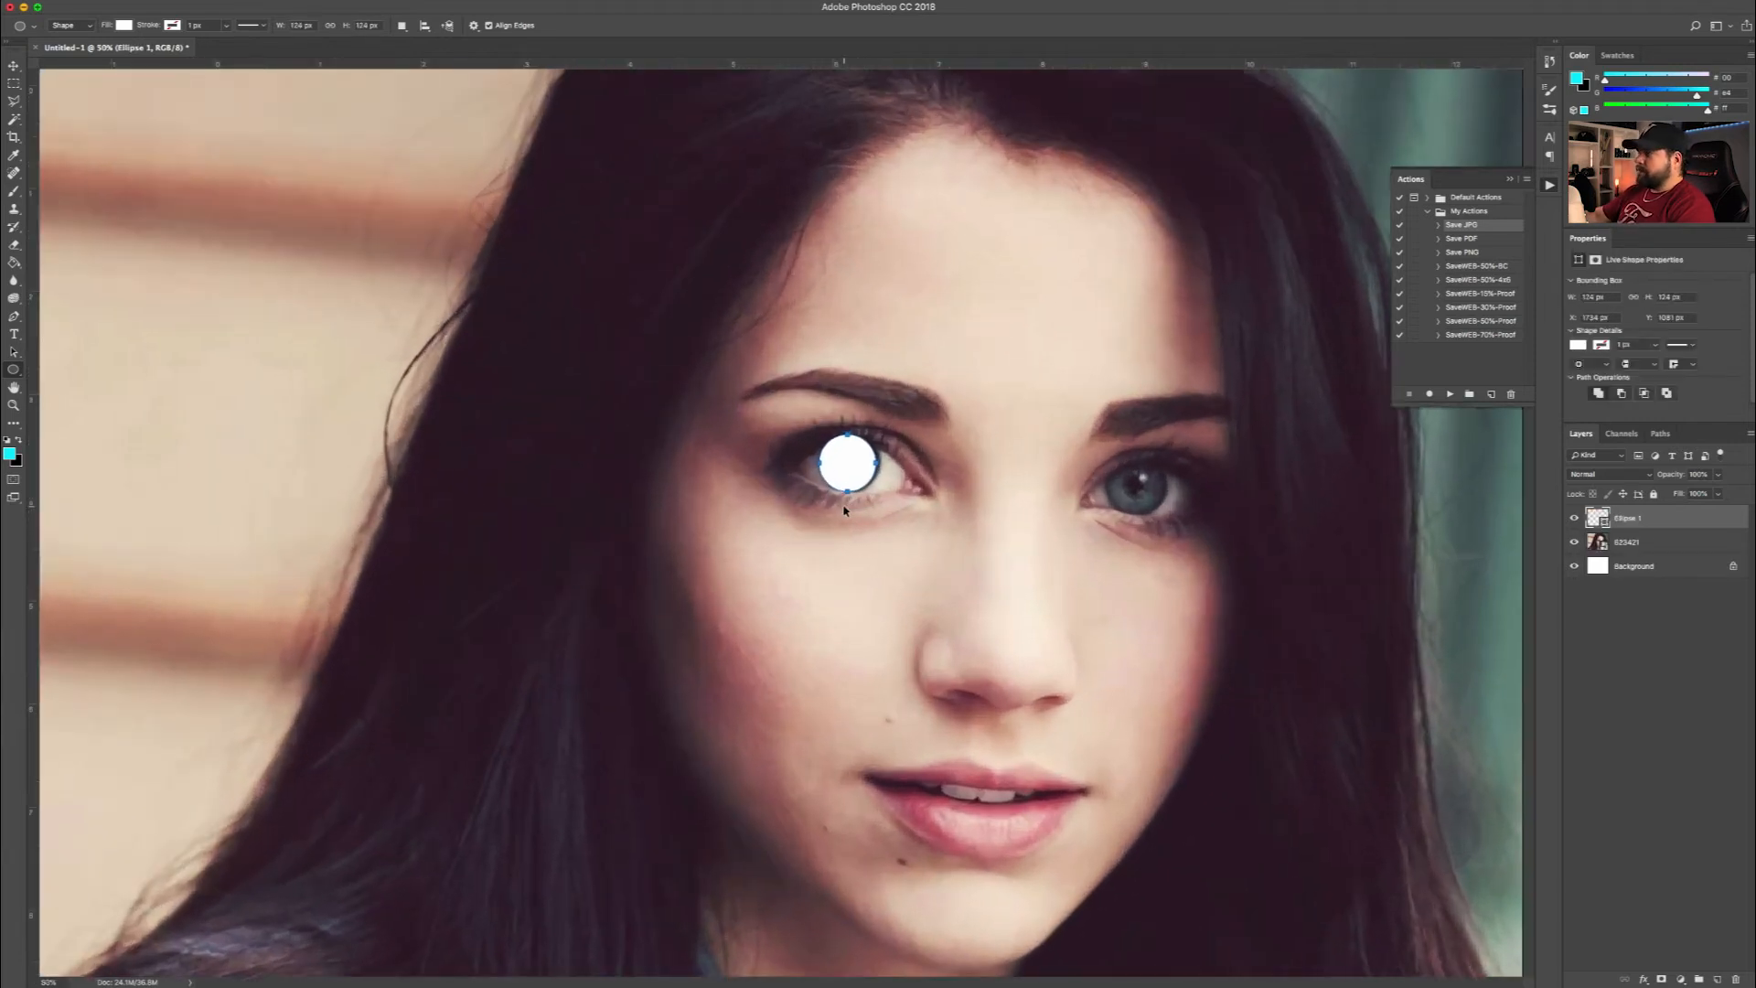
drag(925, 486, 769, 621)
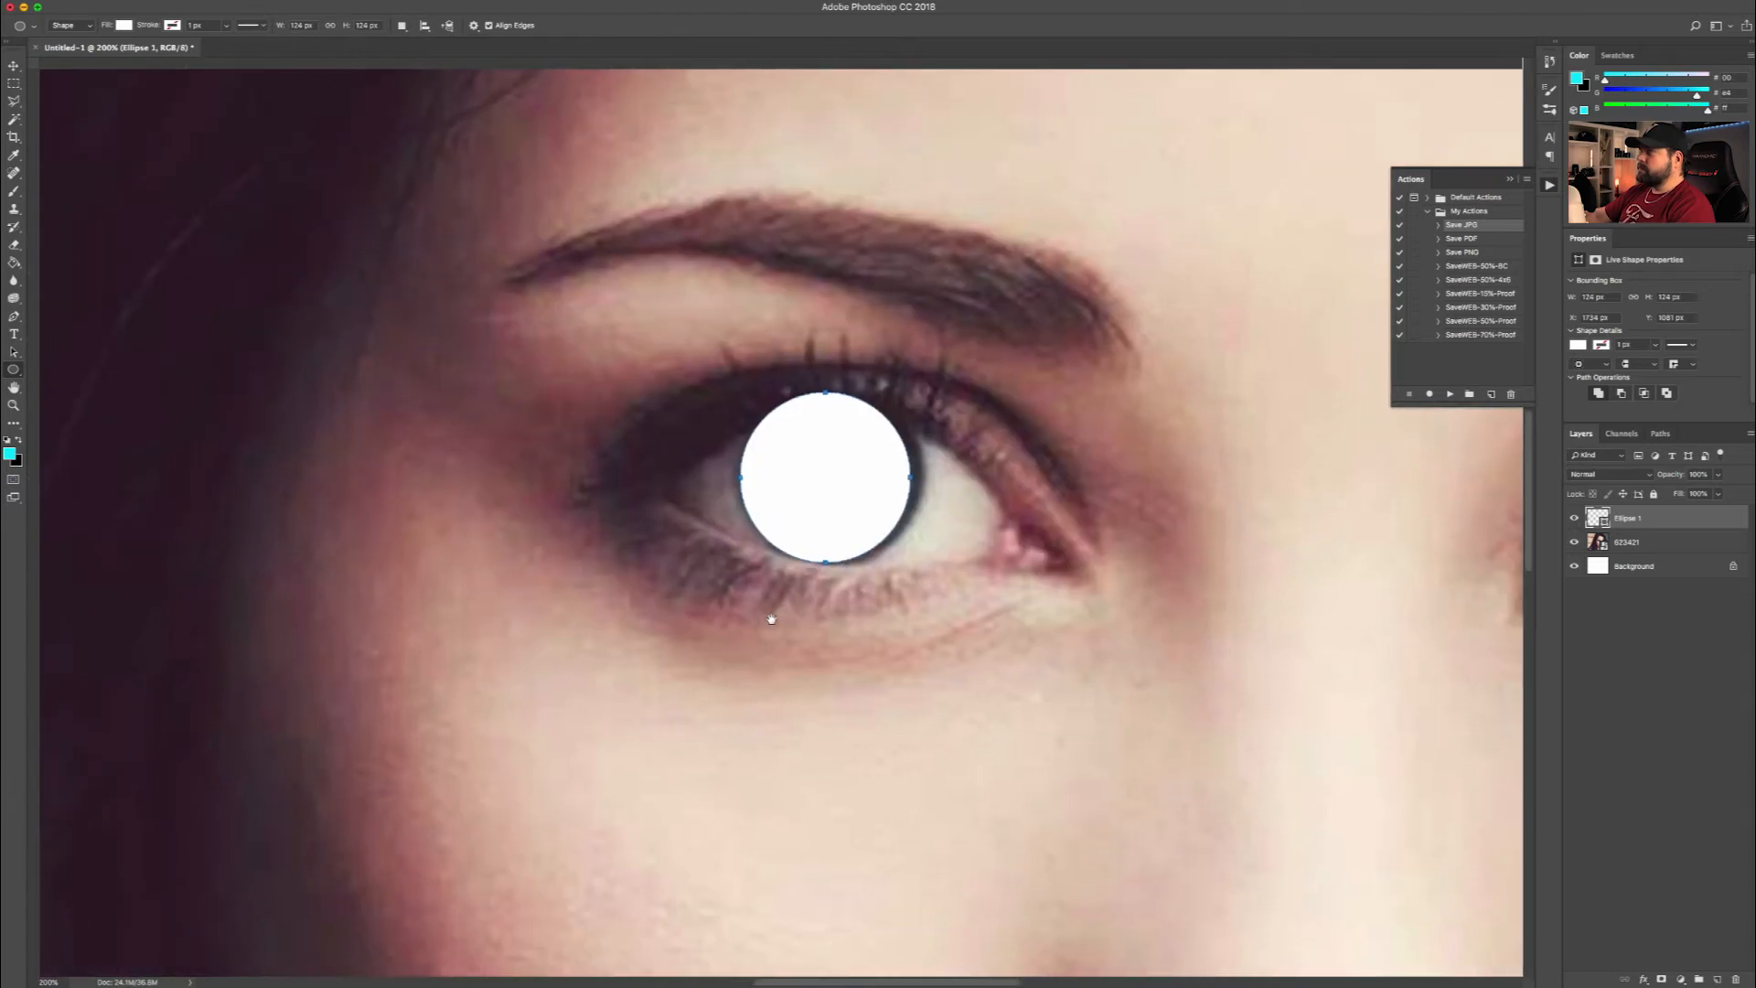
click(13, 66)
drag(815, 482, 821, 485)
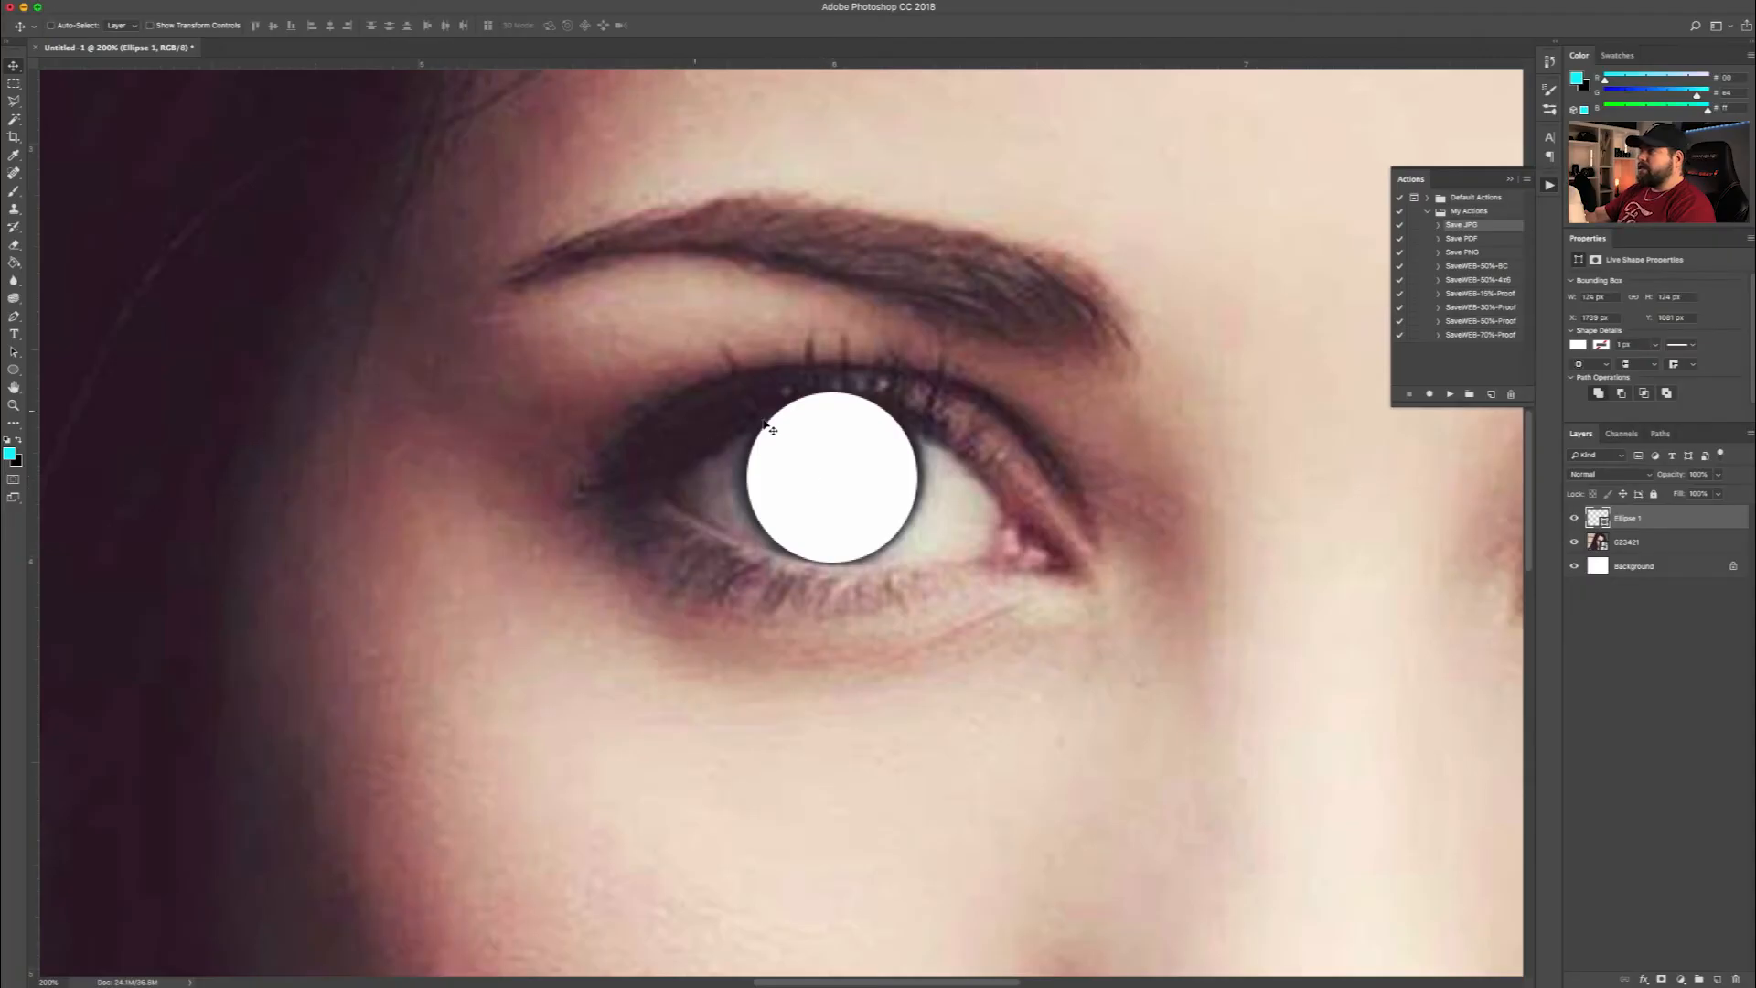
Change the circle's fill to bright cyan with hue 182°, saturation 100% and brightness 100%.
double_click(1600, 523)
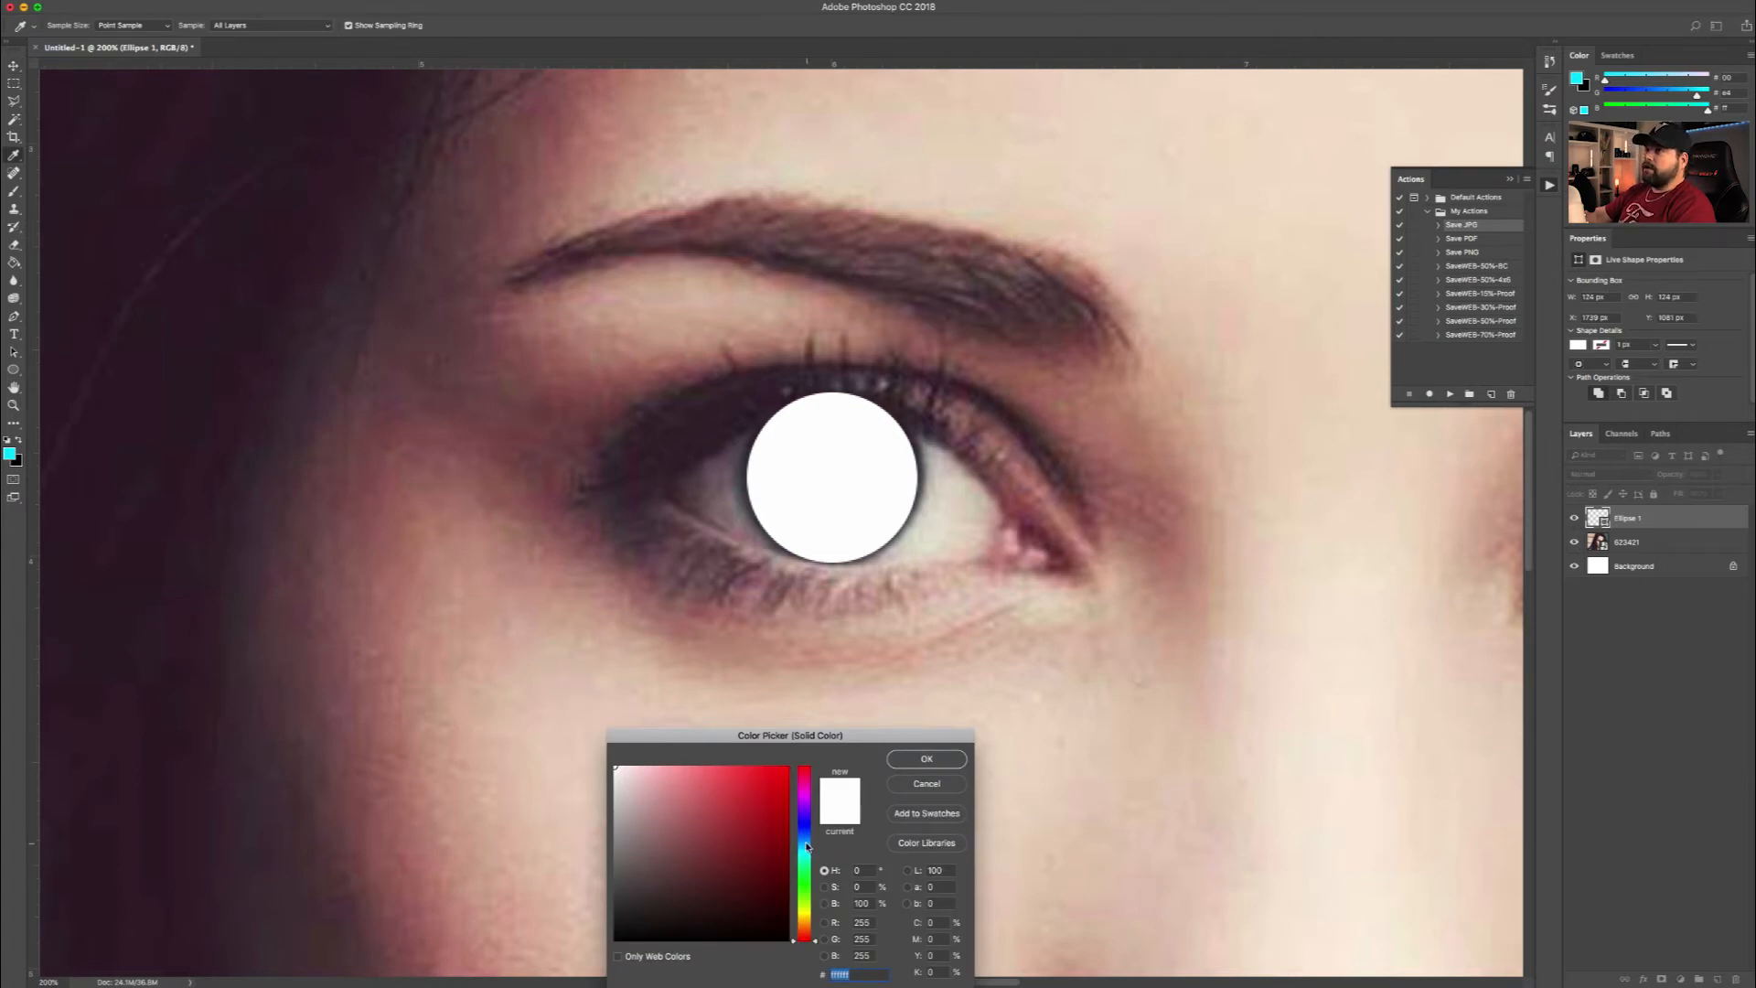
drag(807, 846, 806, 853)
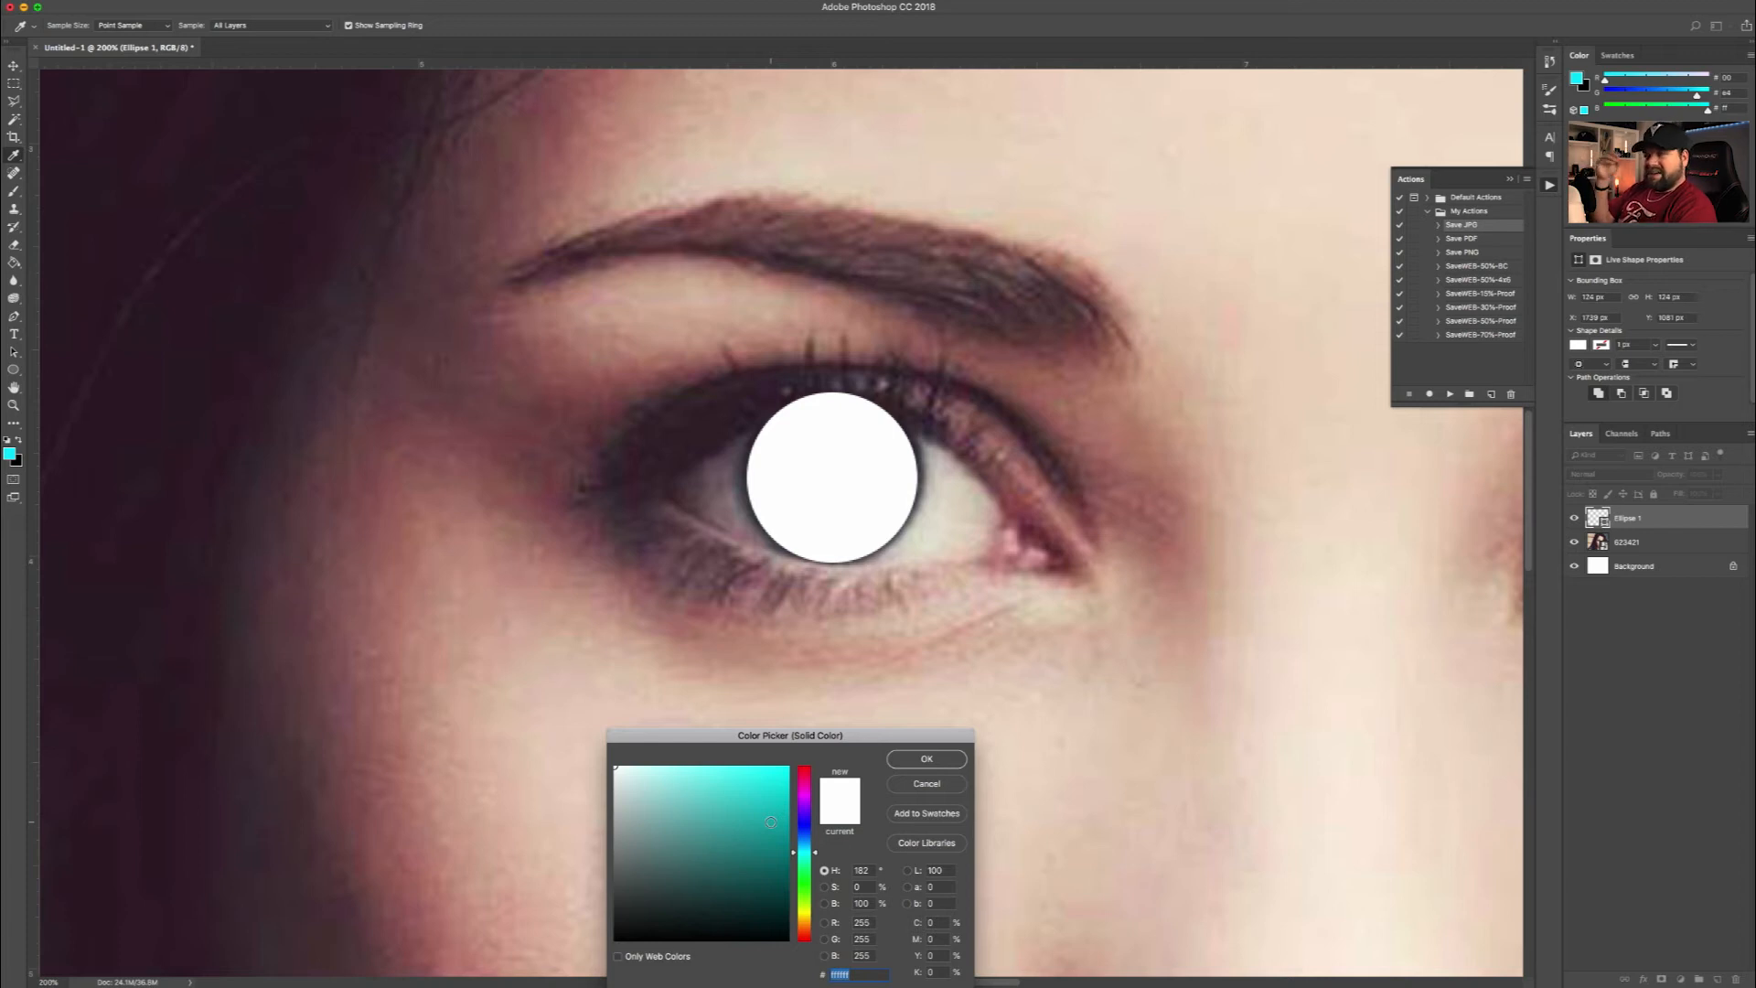
drag(771, 821, 815, 745)
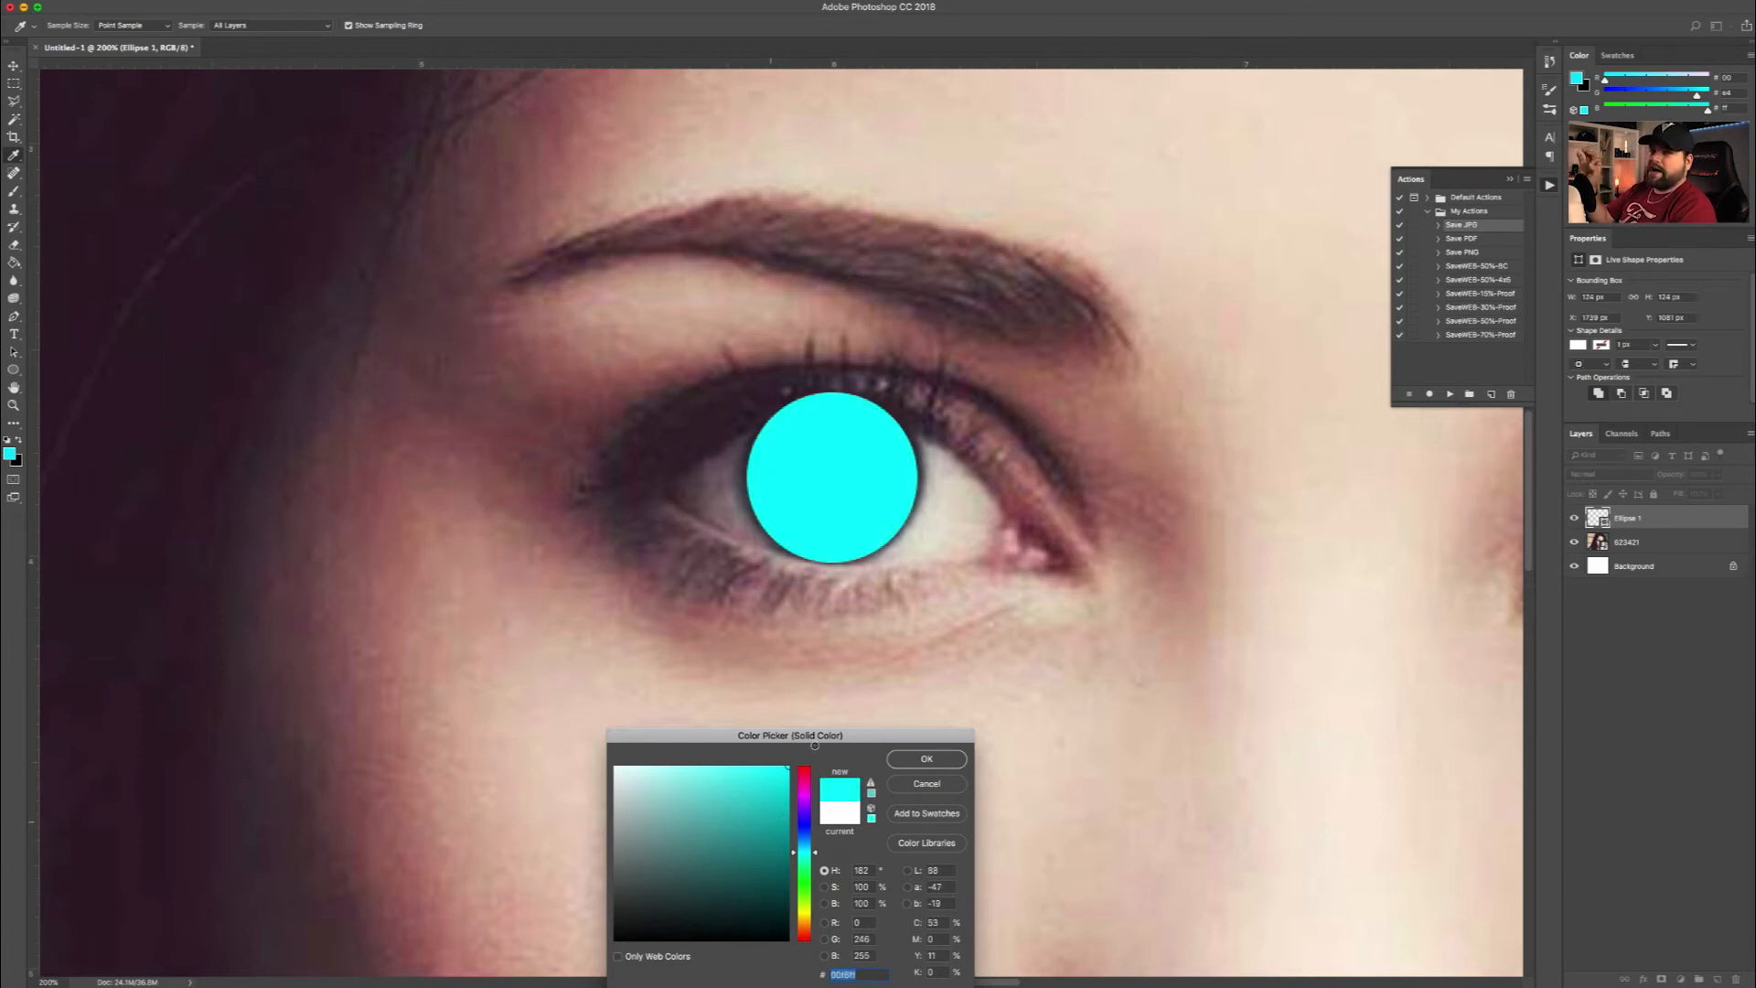
click(924, 758)
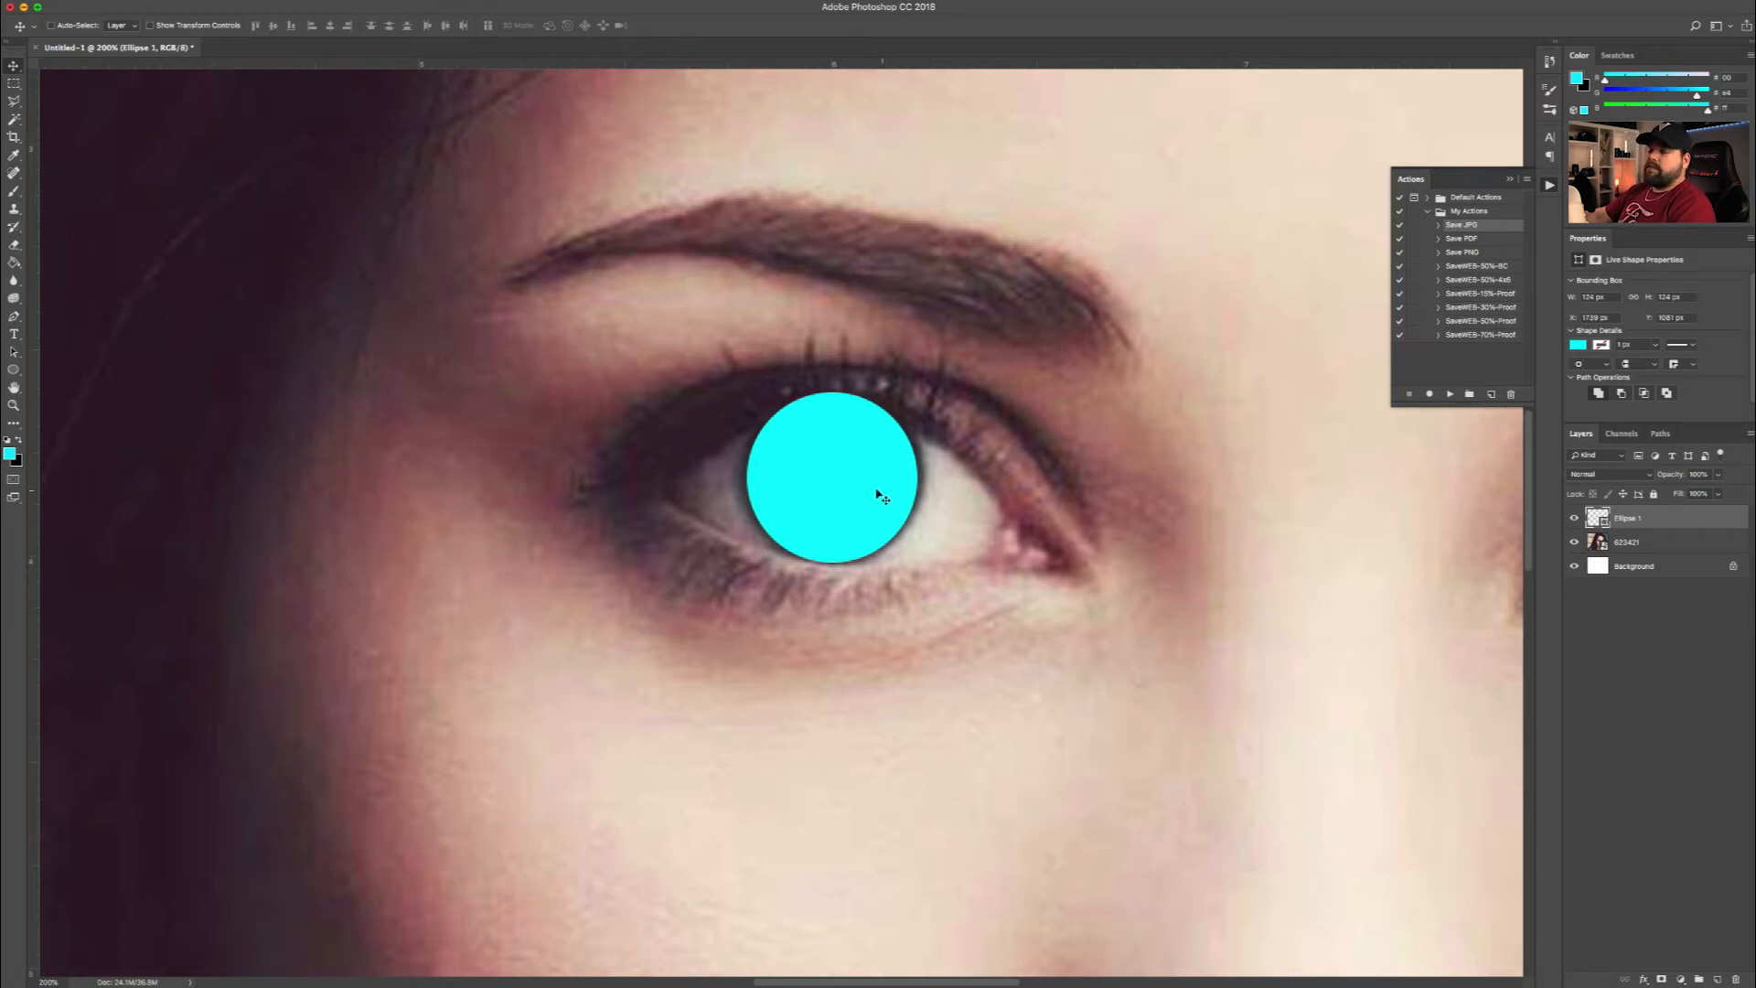
Transform the circle by lowering its upper edge slightly, reducing its height to about 121 px, to fit the iris.
key(super)
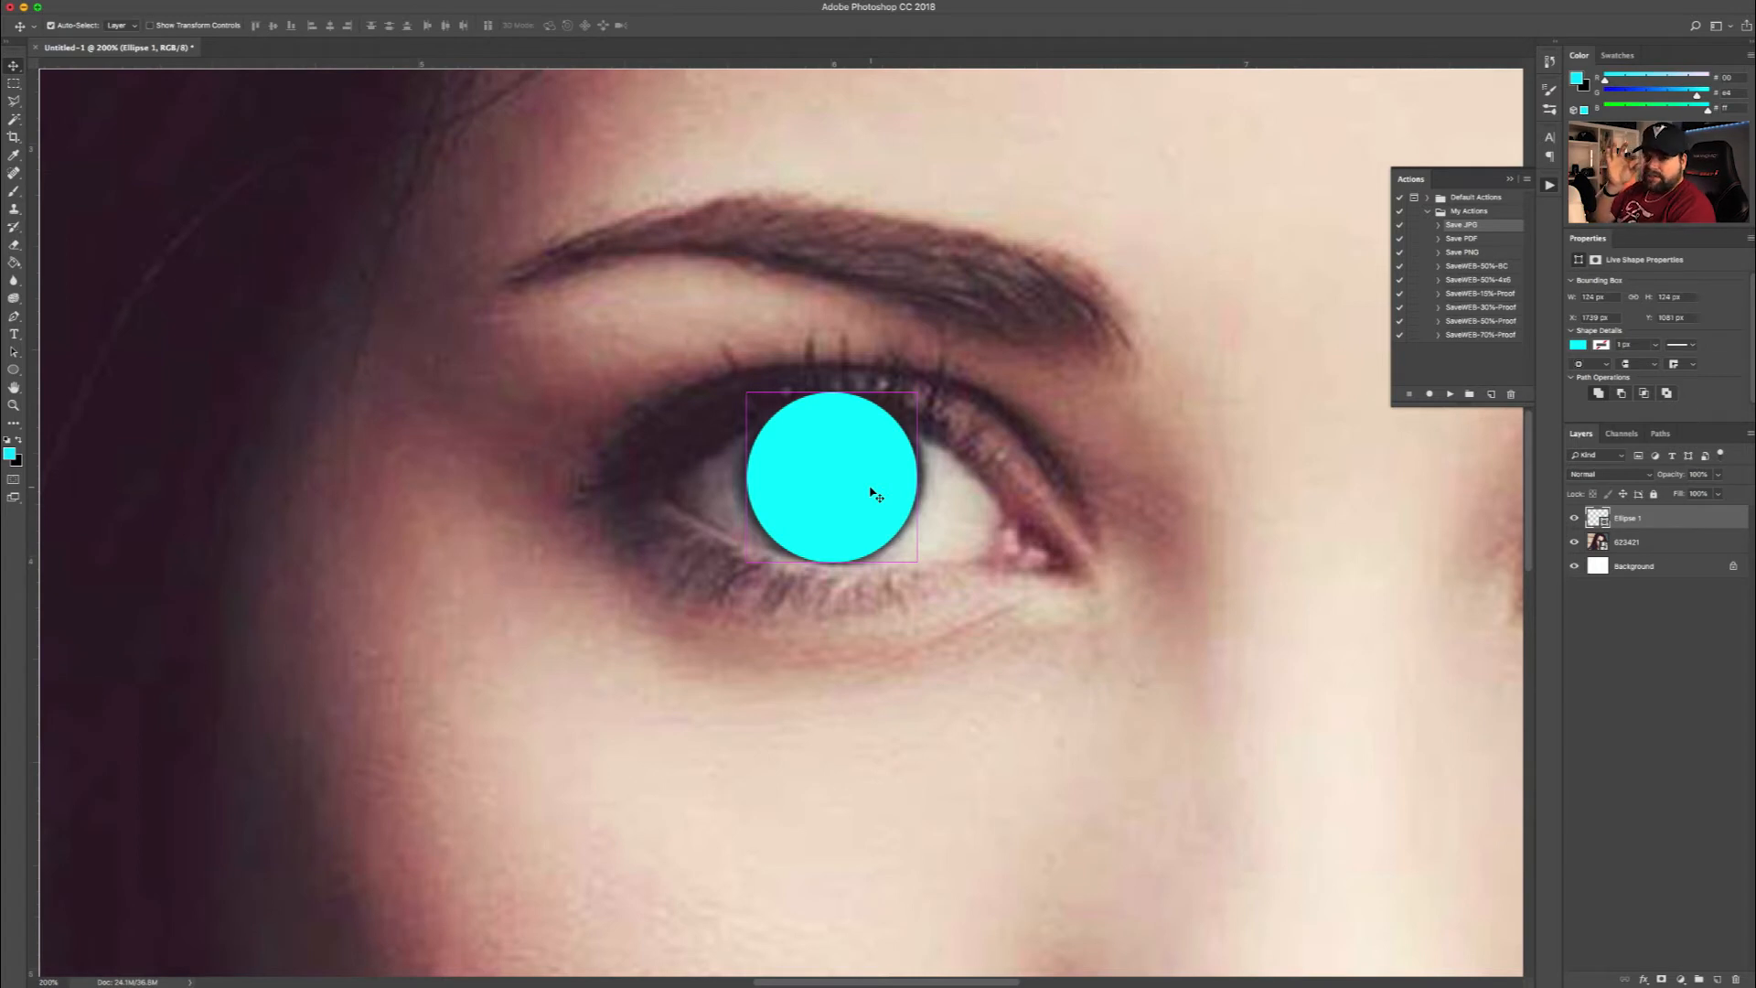
key(super+t)
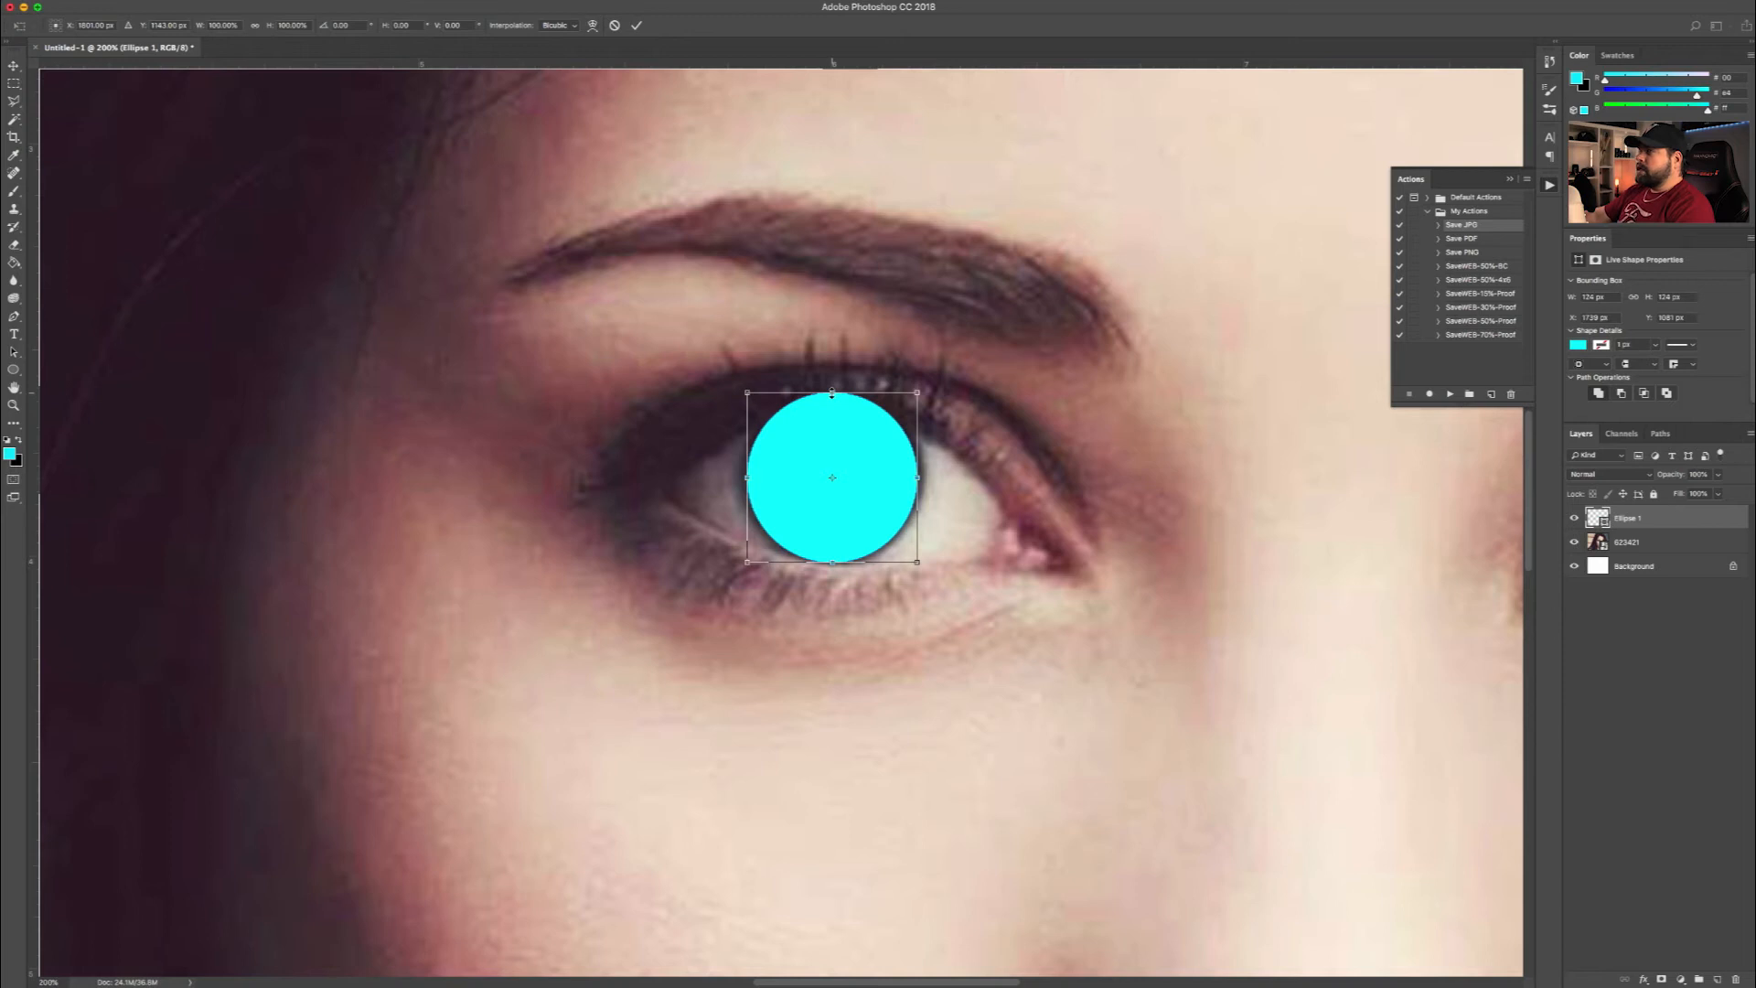
drag(832, 395, 832, 398)
key(Return)
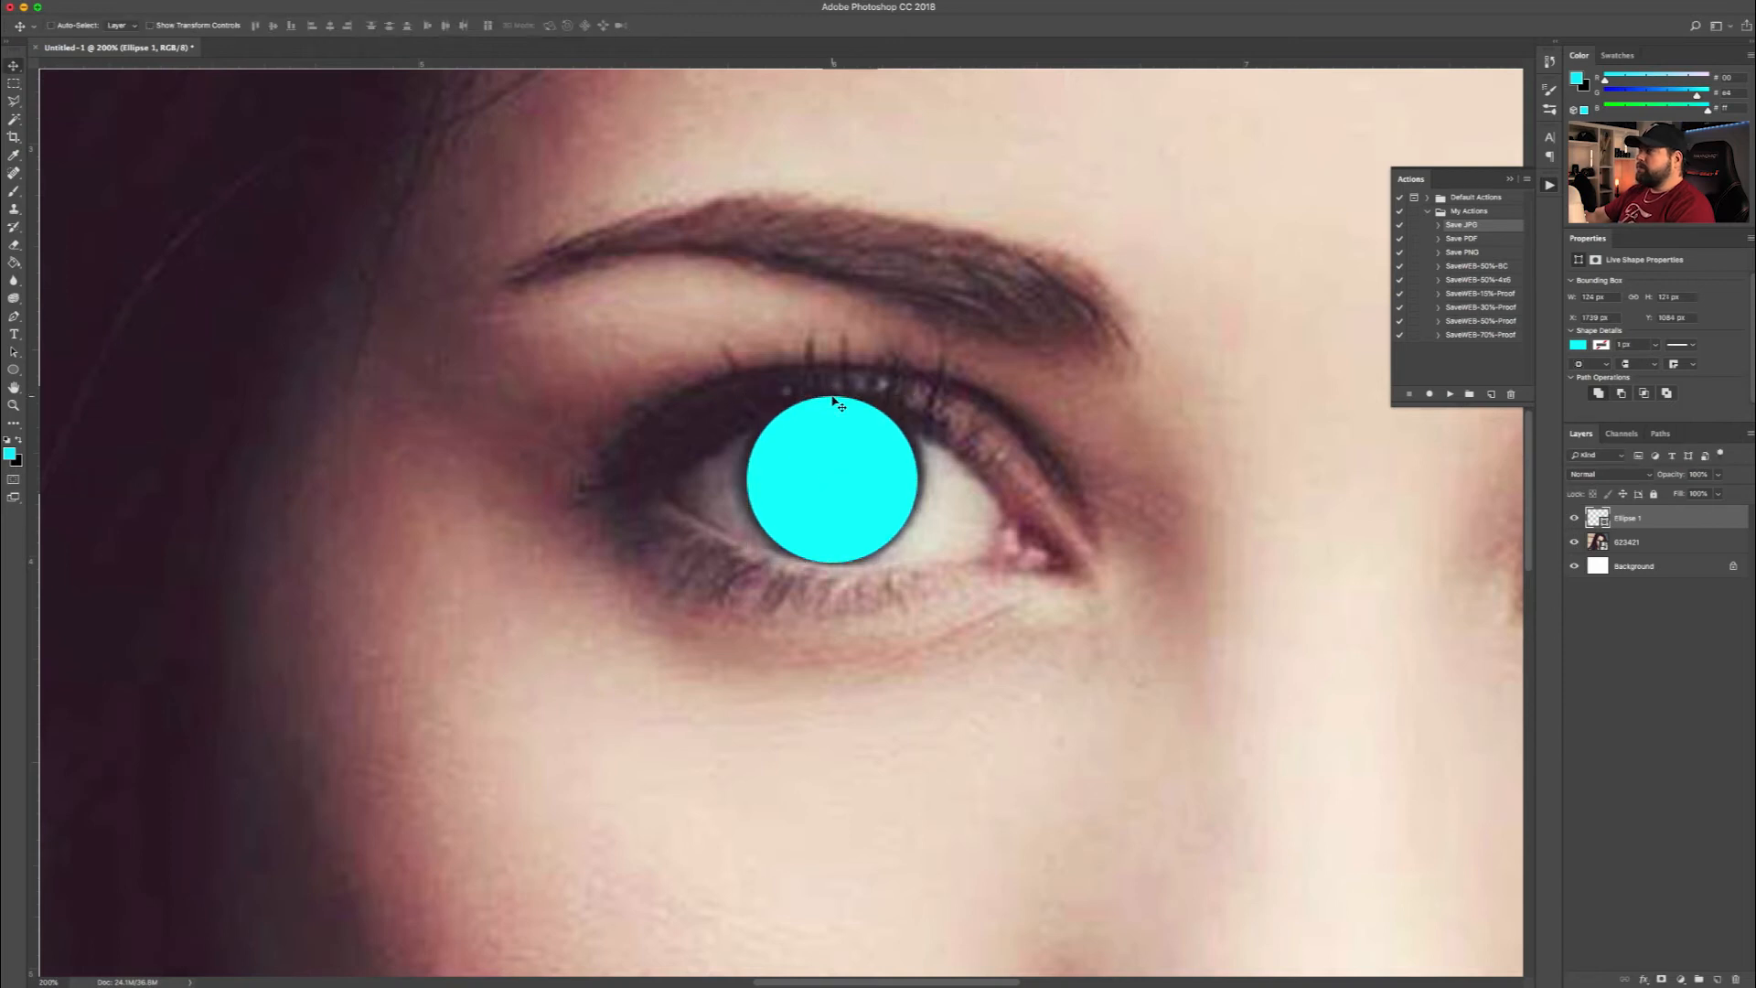
click(1614, 478)
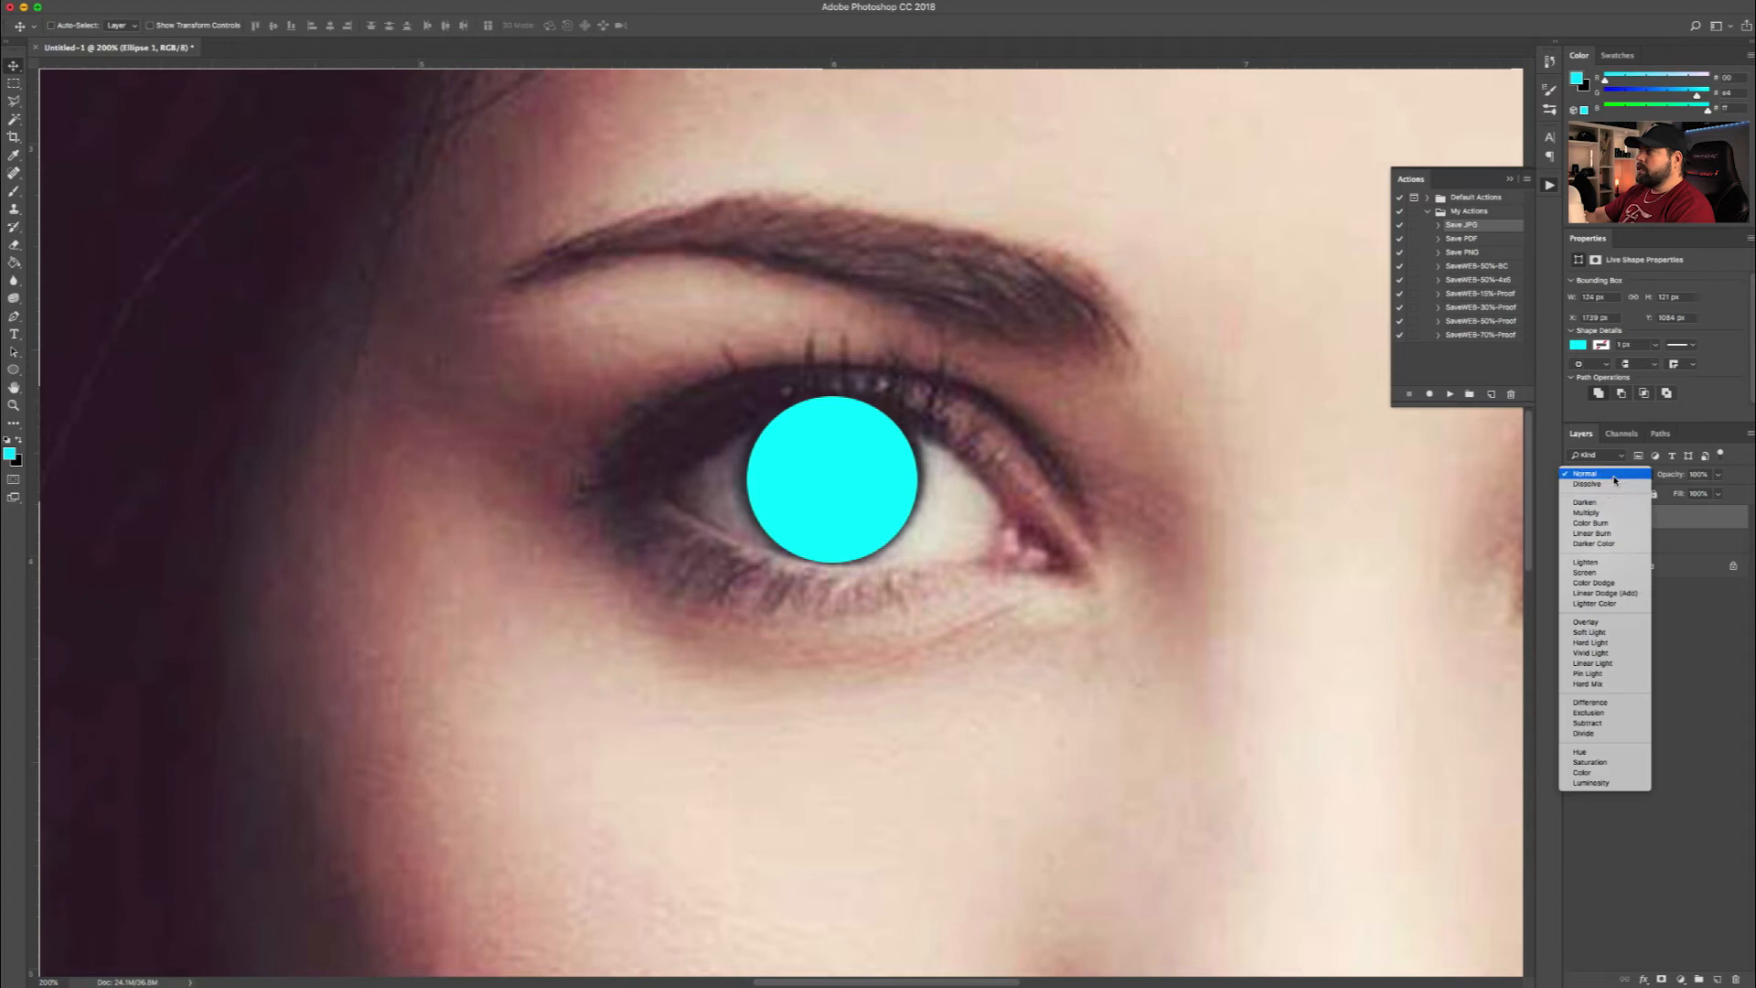
click(1691, 644)
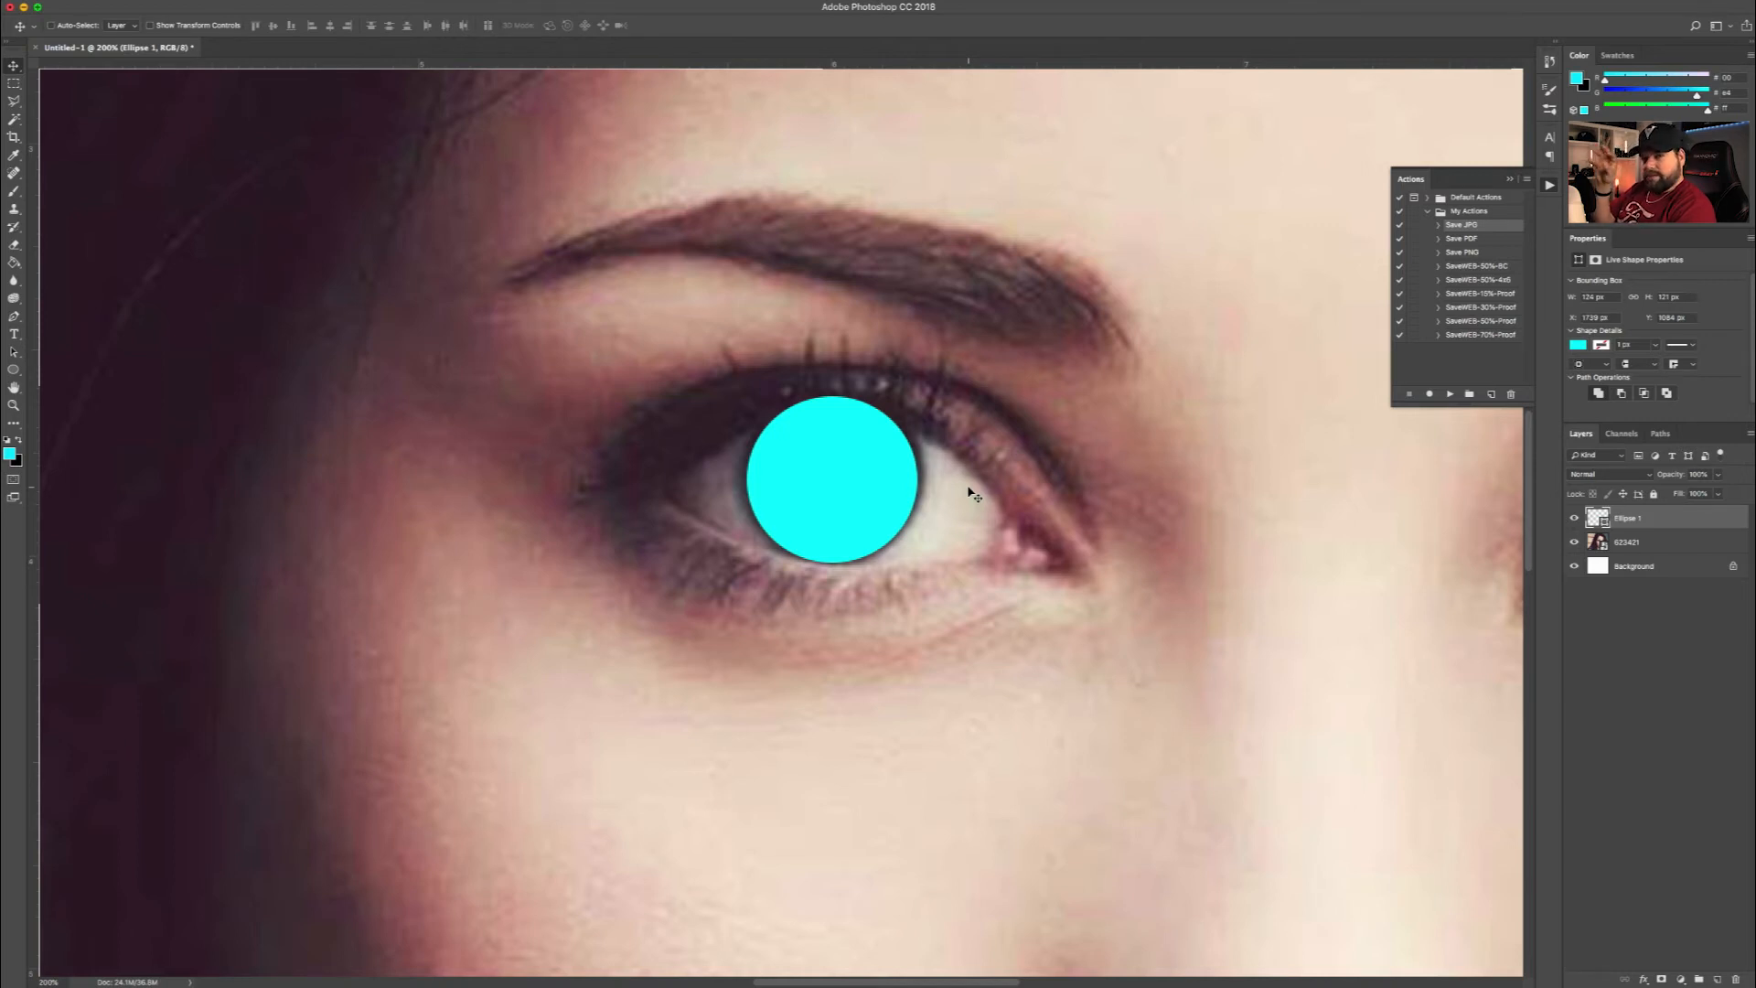
Transform the cyan circle by pulling its upper edge and both sides slightly outward, to about 131 × 122 px, so it covers the iris.
key(super+t)
drag(832, 397, 832, 396)
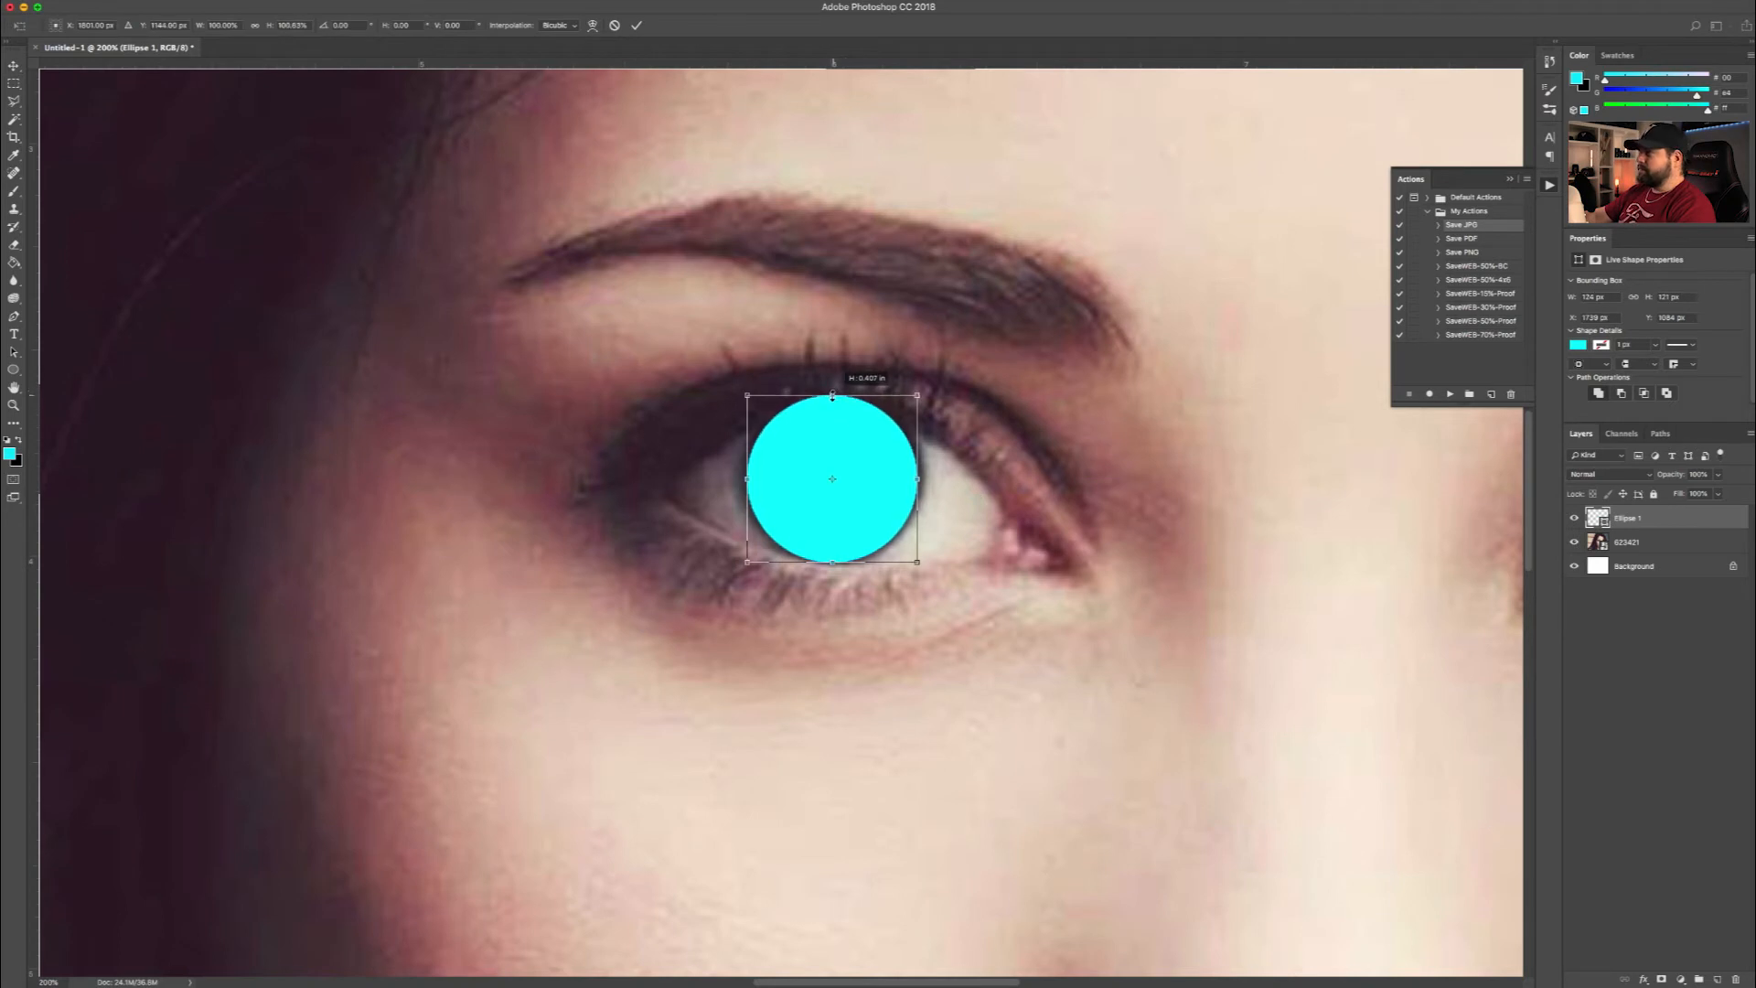
drag(748, 477, 741, 477)
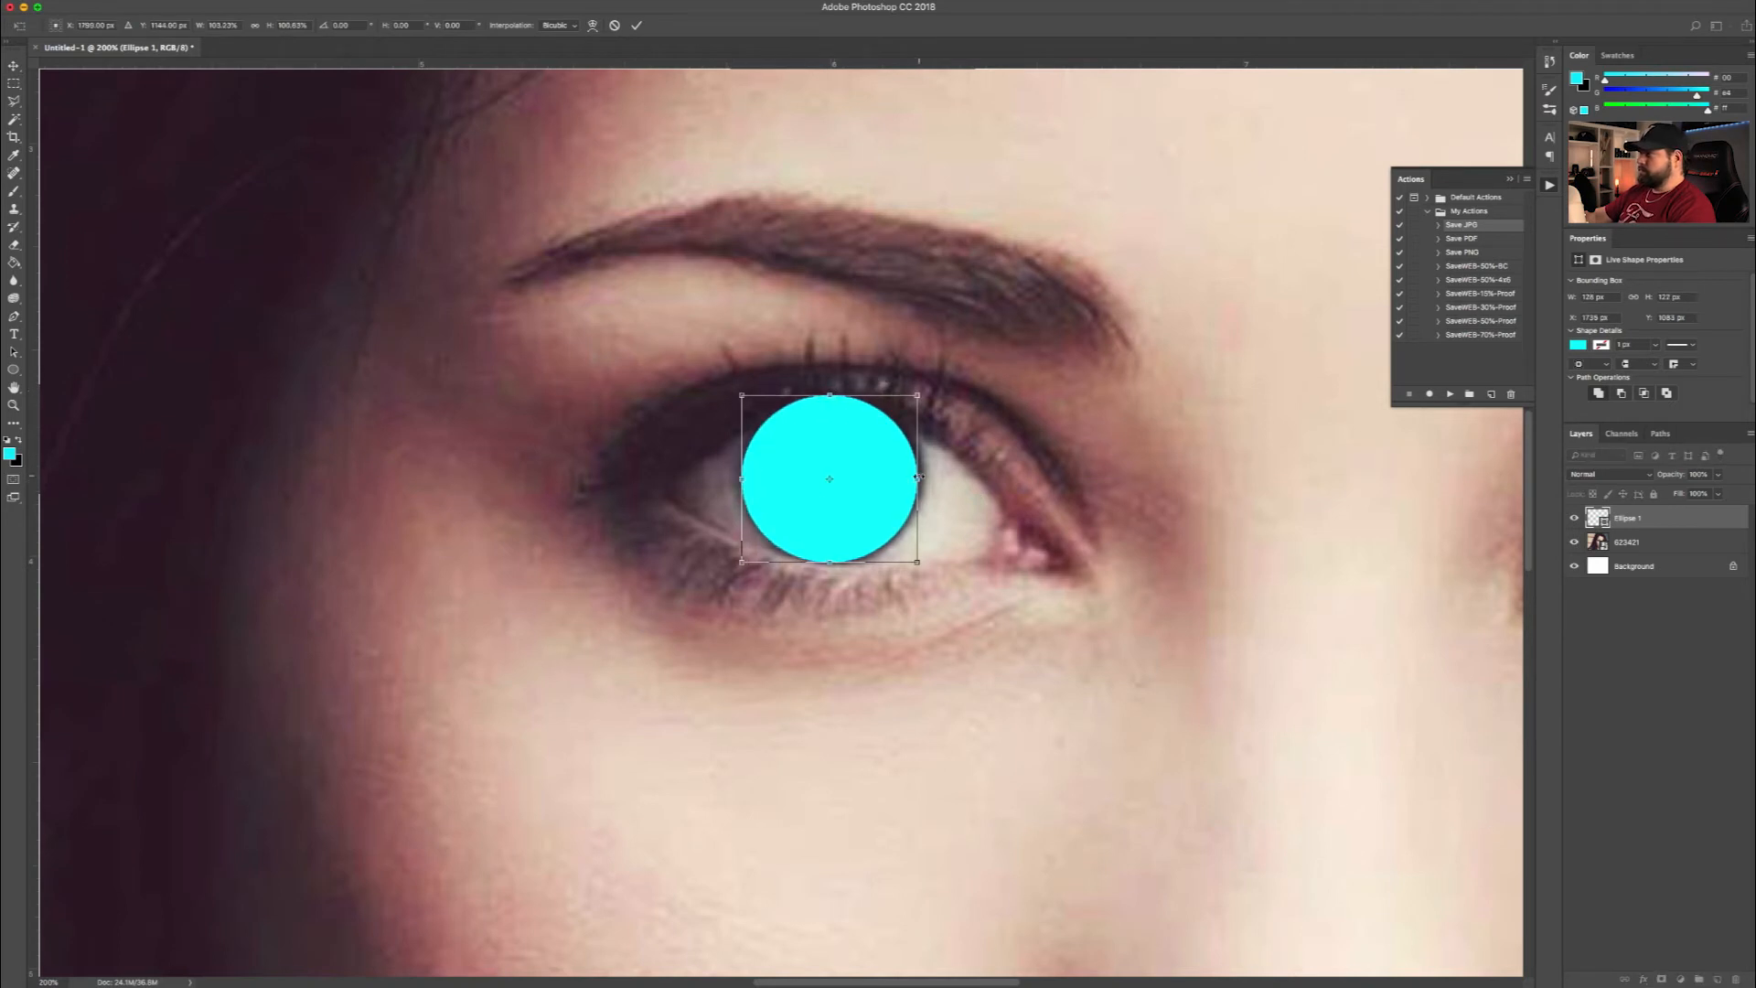
drag(919, 478, 922, 477)
key(Return)
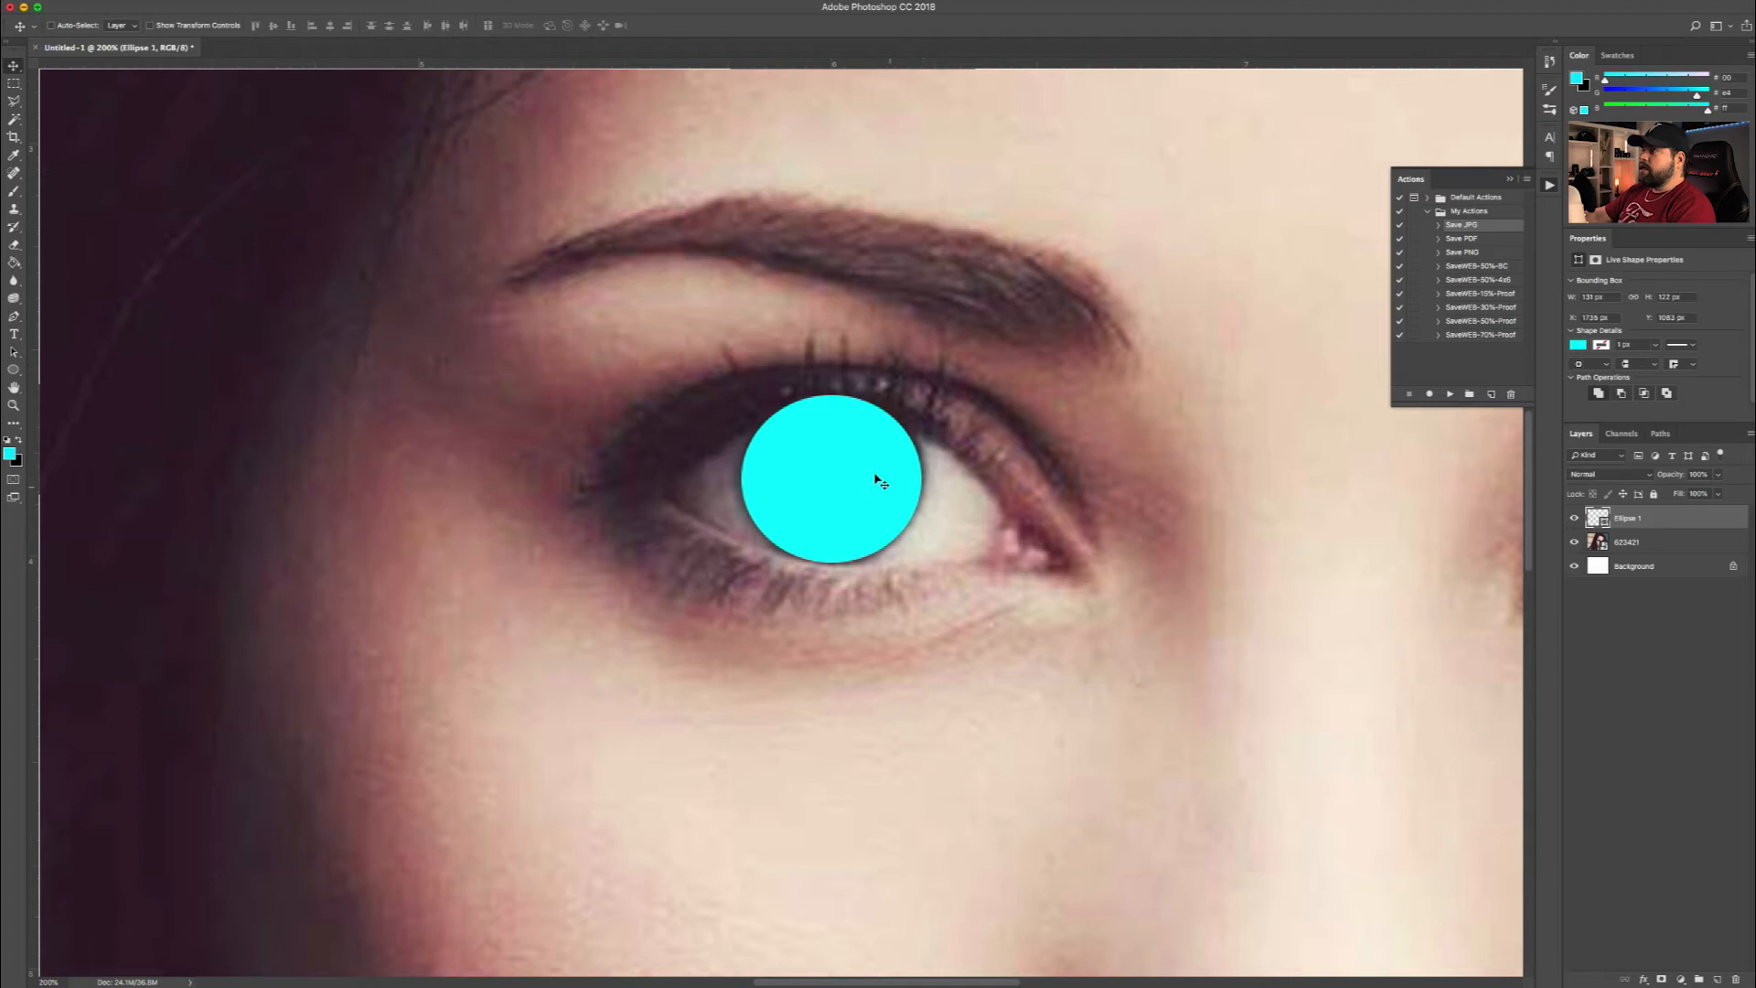
click(1596, 474)
click(1586, 591)
click(1606, 478)
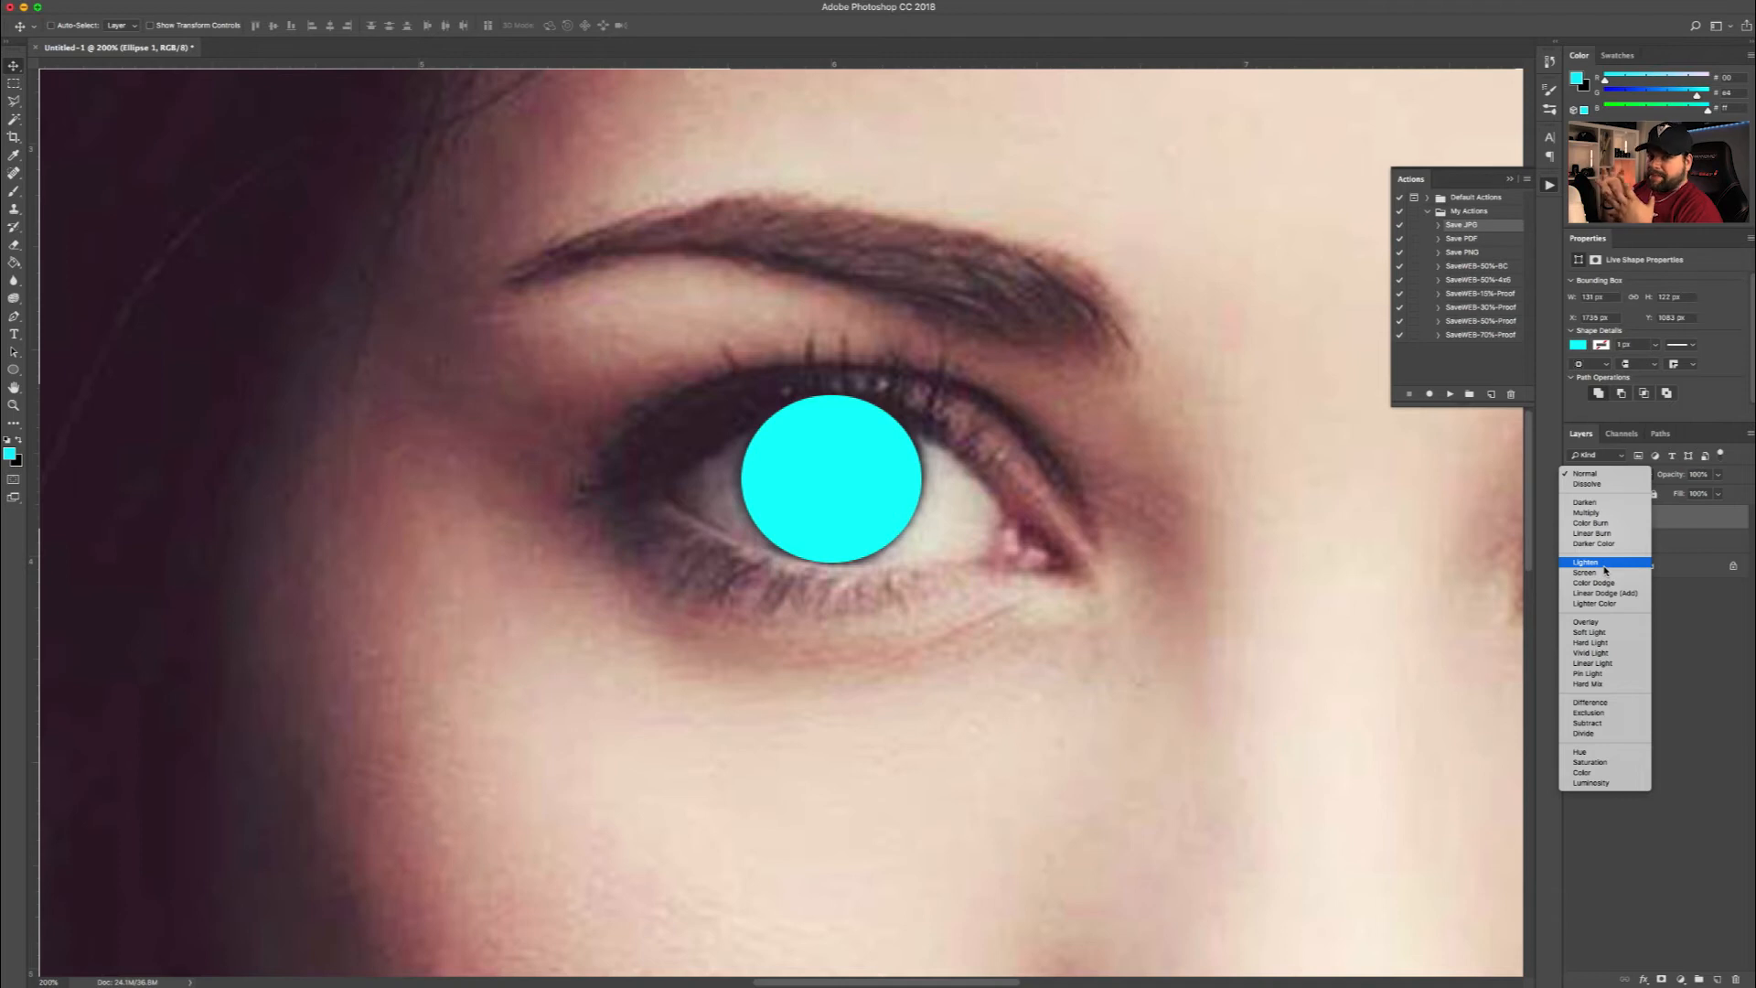
click(1703, 654)
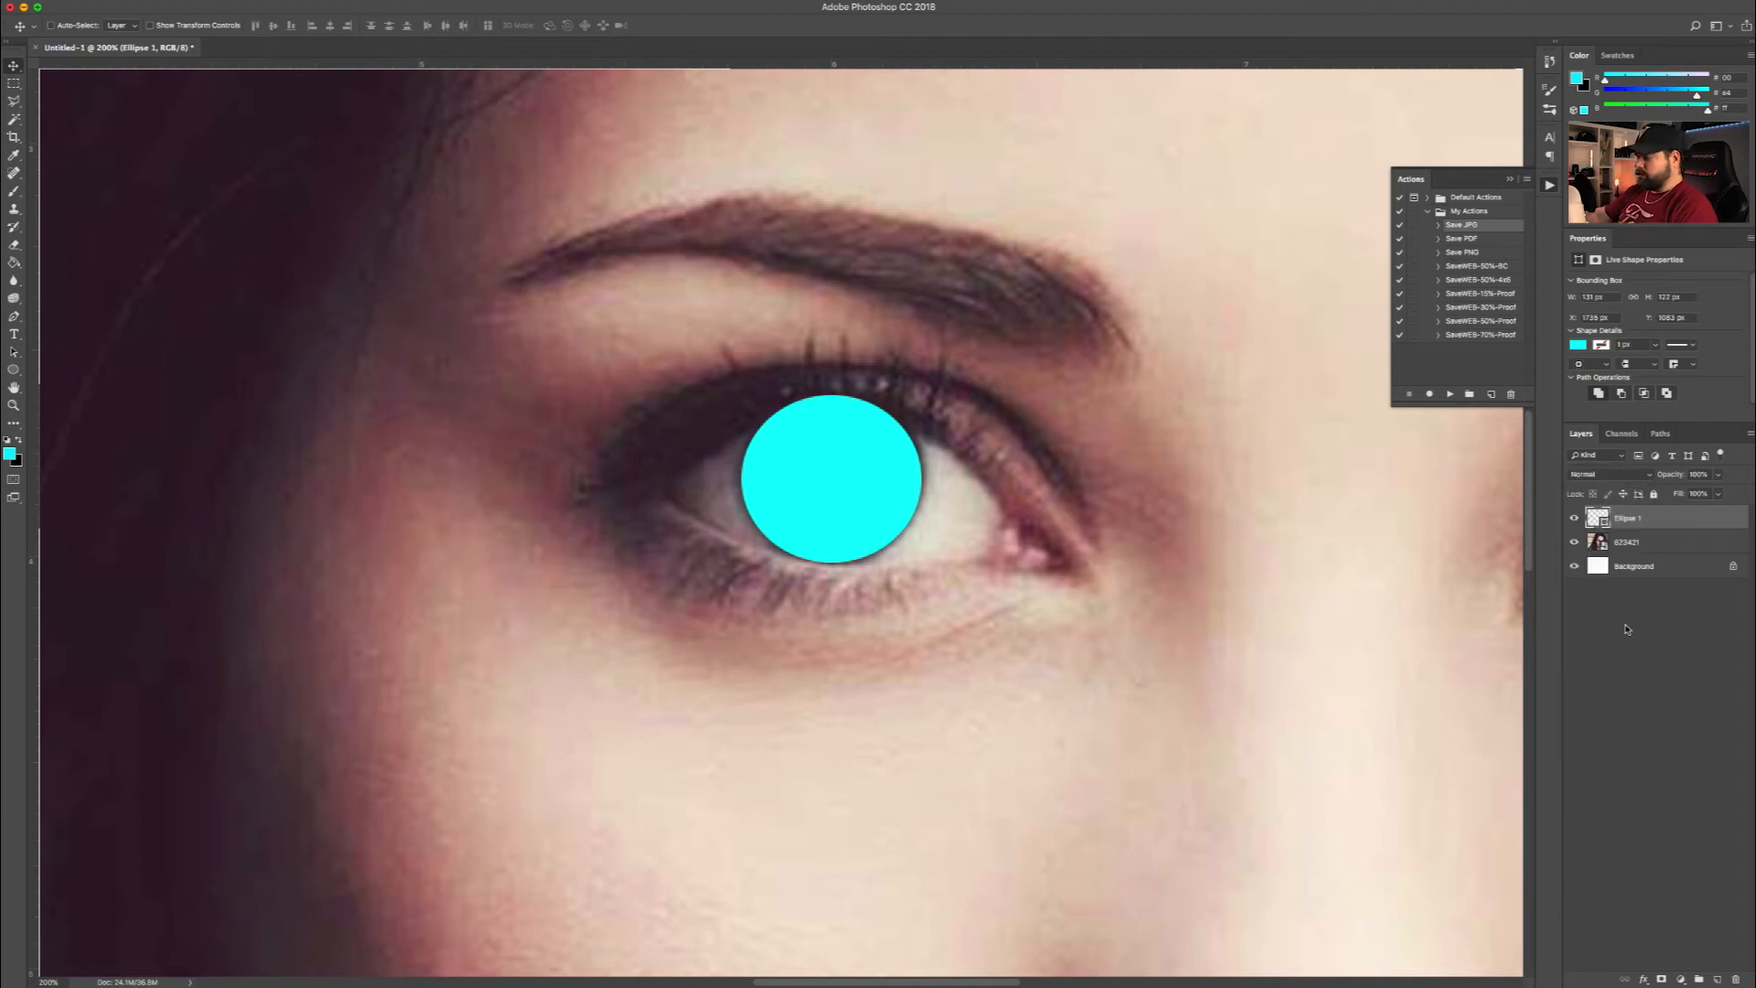
Cycle the circle layer through the available blend modes and settle on Color.
key(shift+minus)
key(shift+minus)
key(shift+minus)
key(shift+minus)
key(shift+minus)
key(shift+minus)
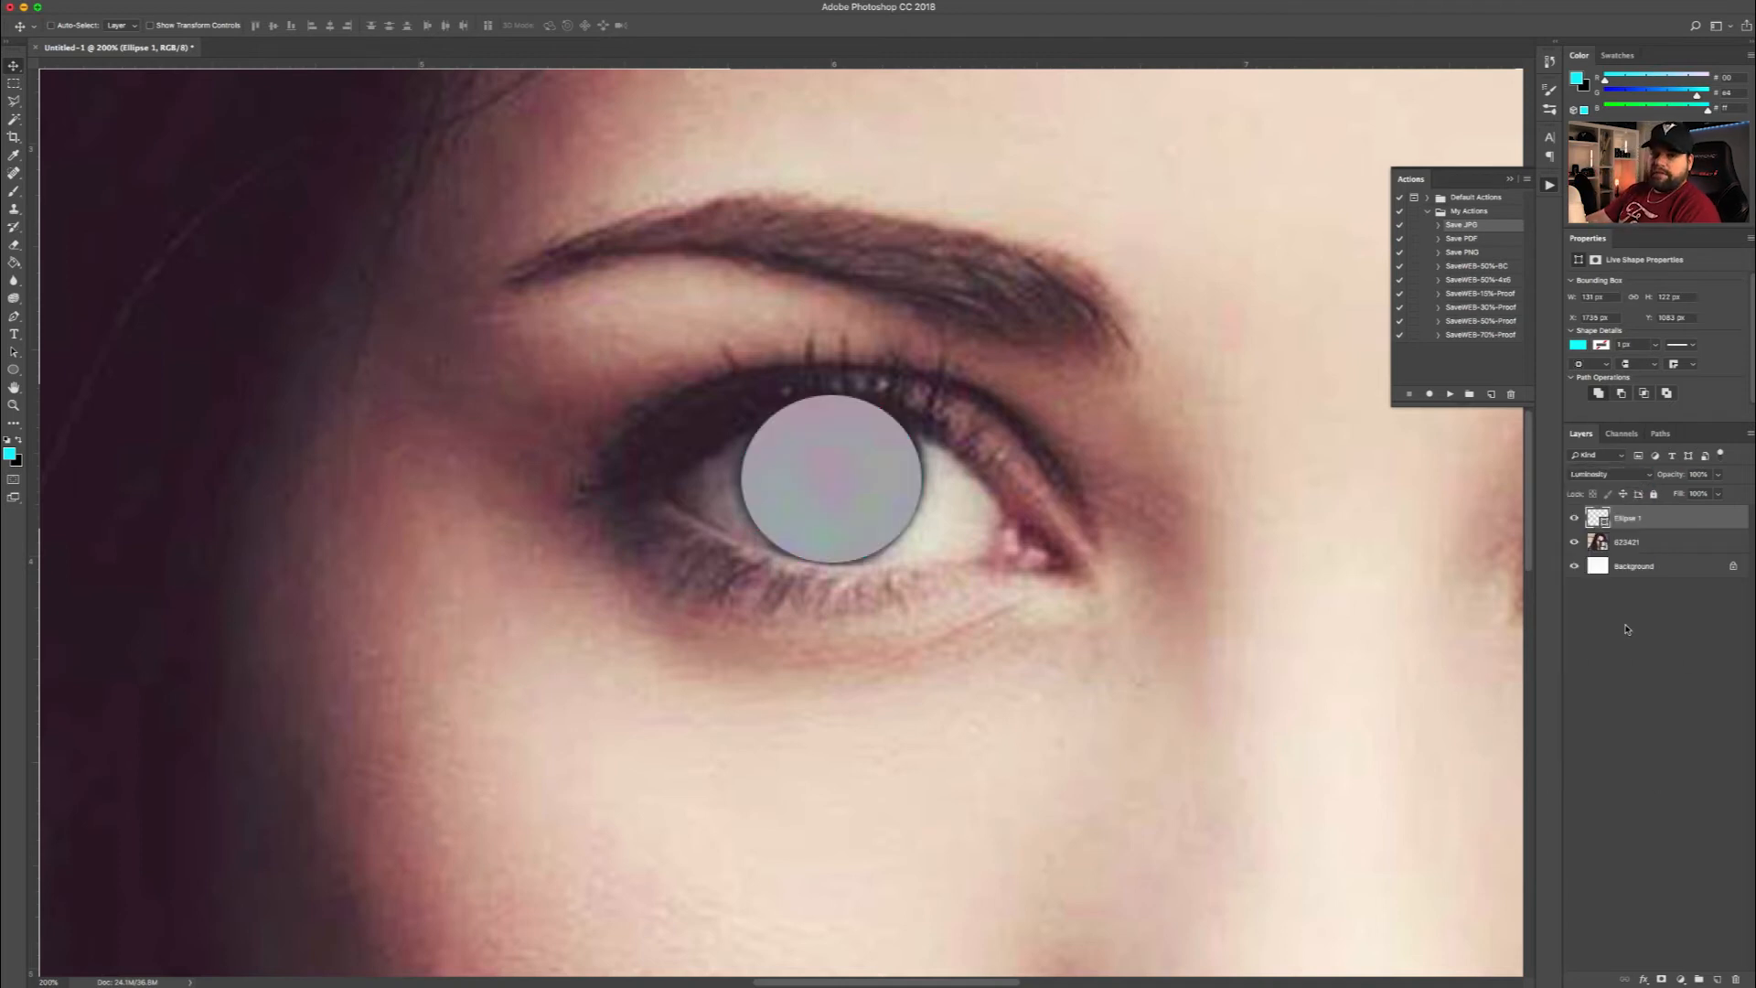
key(shift+minus)
key(shift+minus)
key(shift+minus)
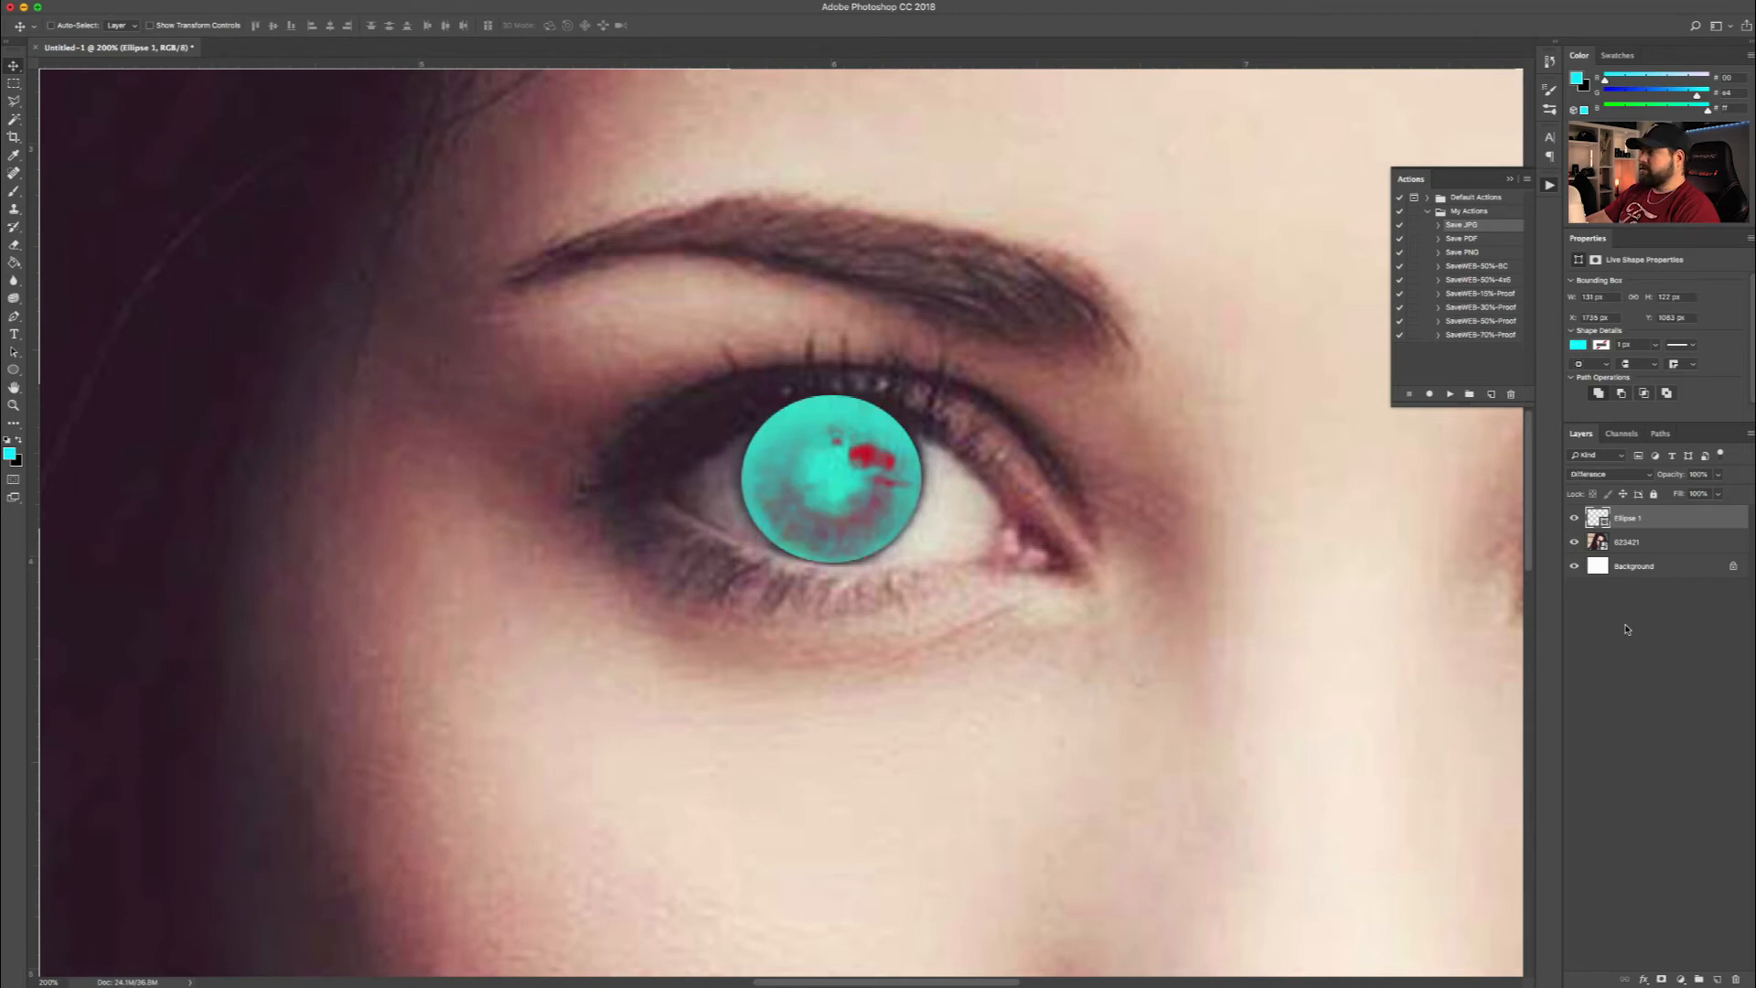
key(shift+minus)
key(shift+minus)
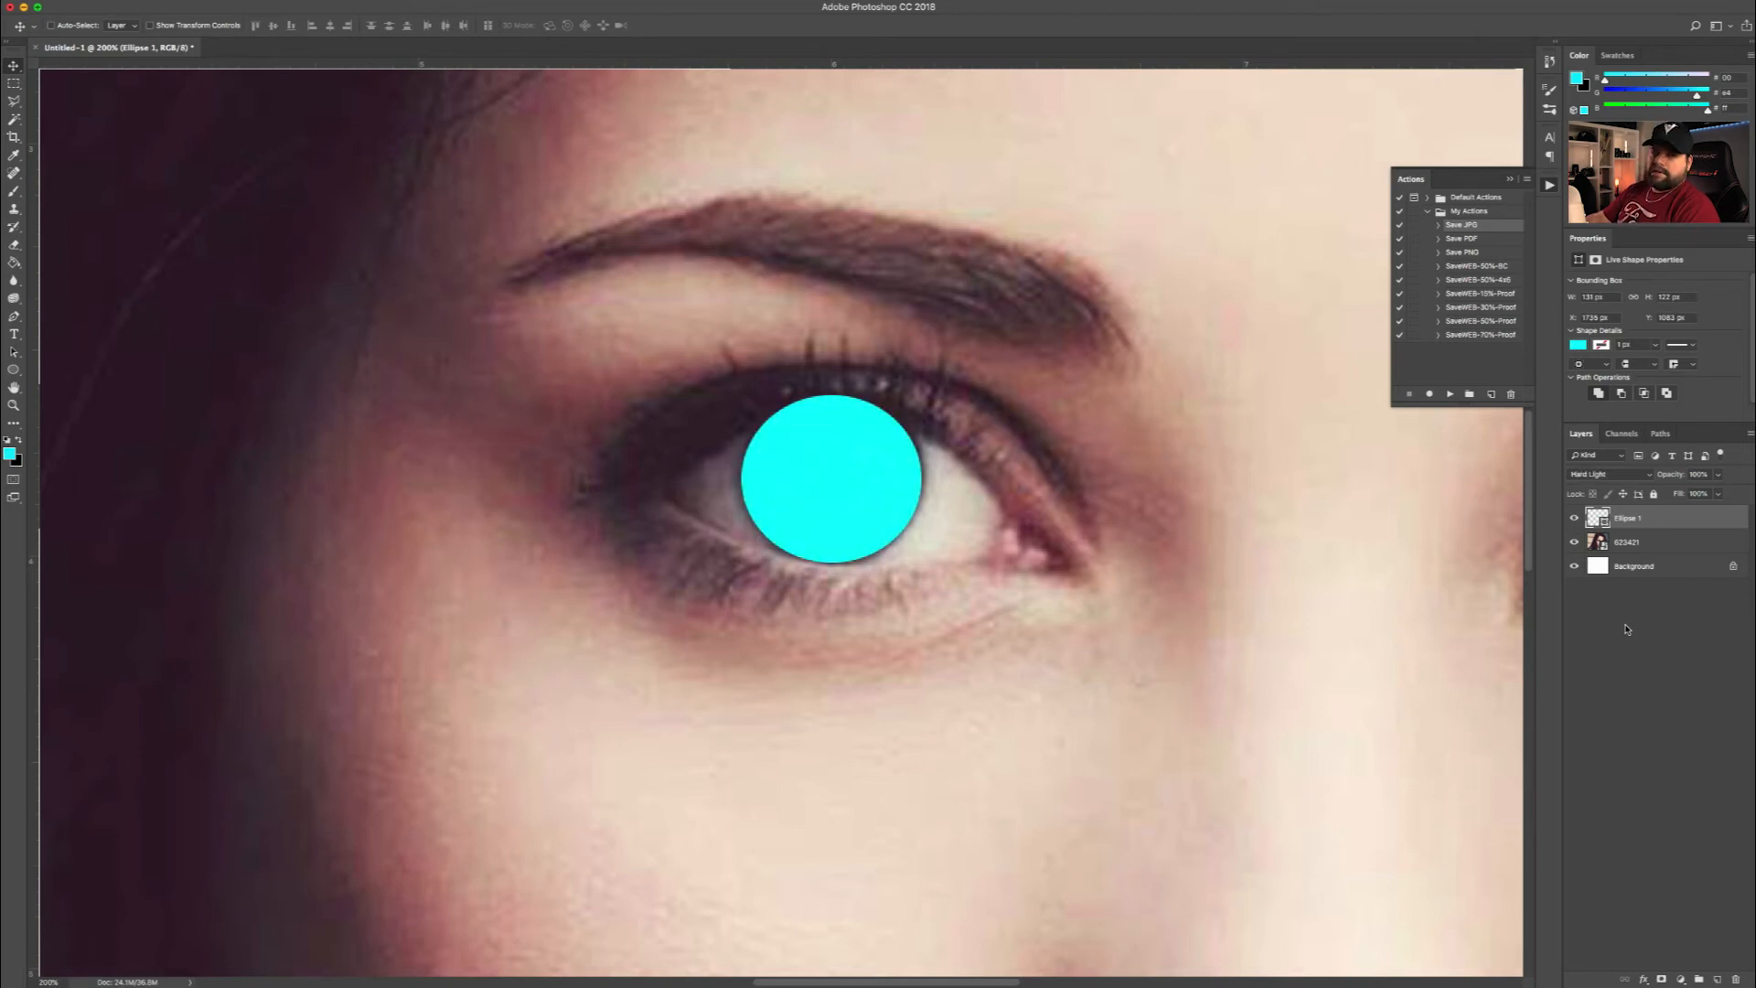
key(shift+minus)
key(shift+minus)
key(shift+minus)
key(shift+minus)
key(shift+minus)
key(shift+minus)
key(shift+minus)
key(shift+minus)
key(shift+minus)
key(shift+minus)
key(shift+minus)
key(shift+minus)
key(shift+minus)
key(shift+minus)
key(shift+minus)
key(shift+minus)
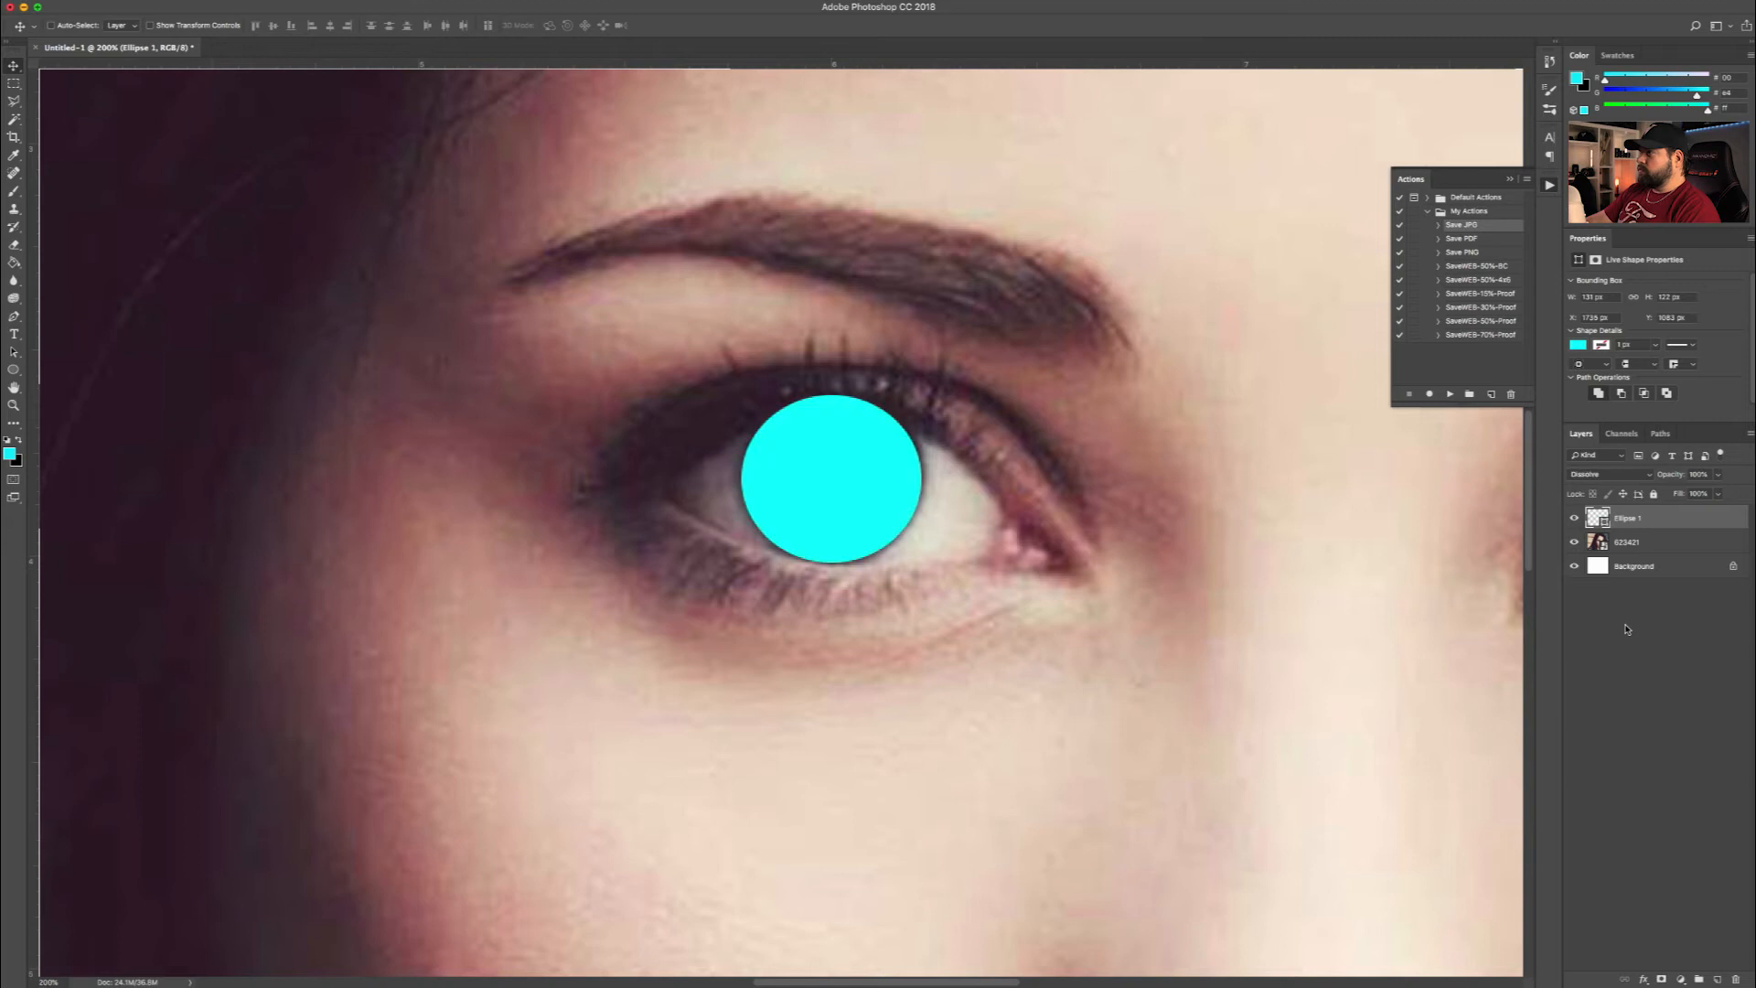
key(shift+plus)
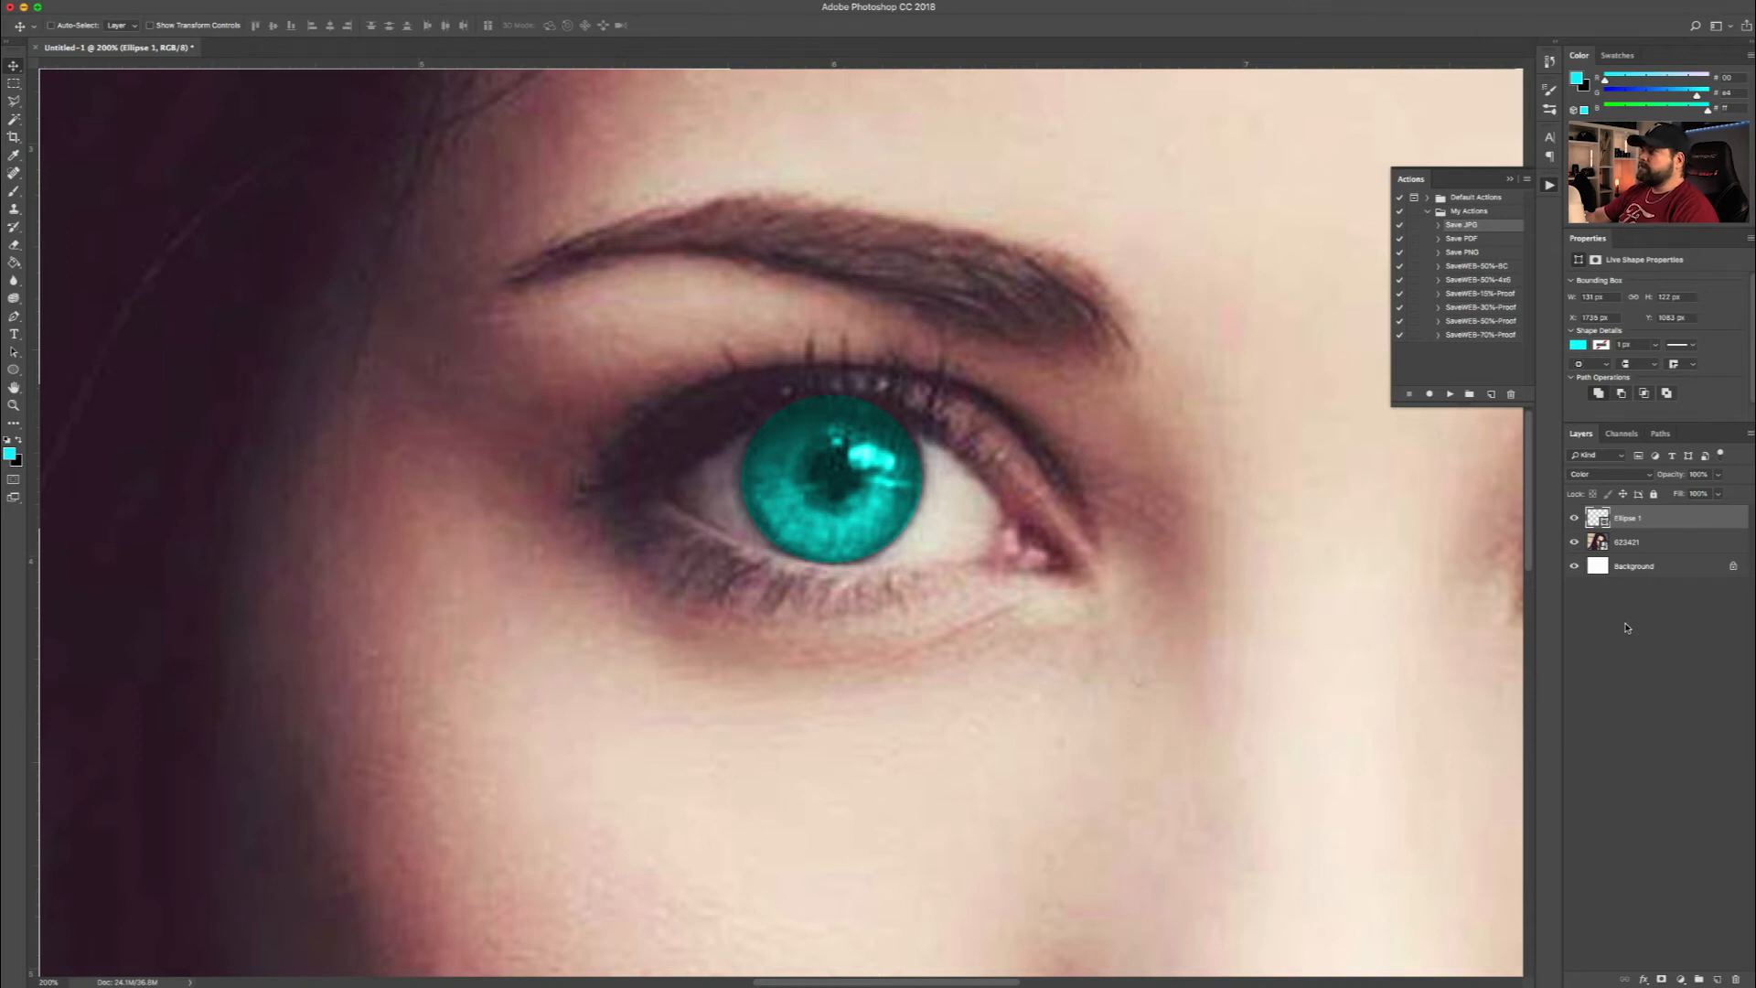
drag(795, 470, 795, 469)
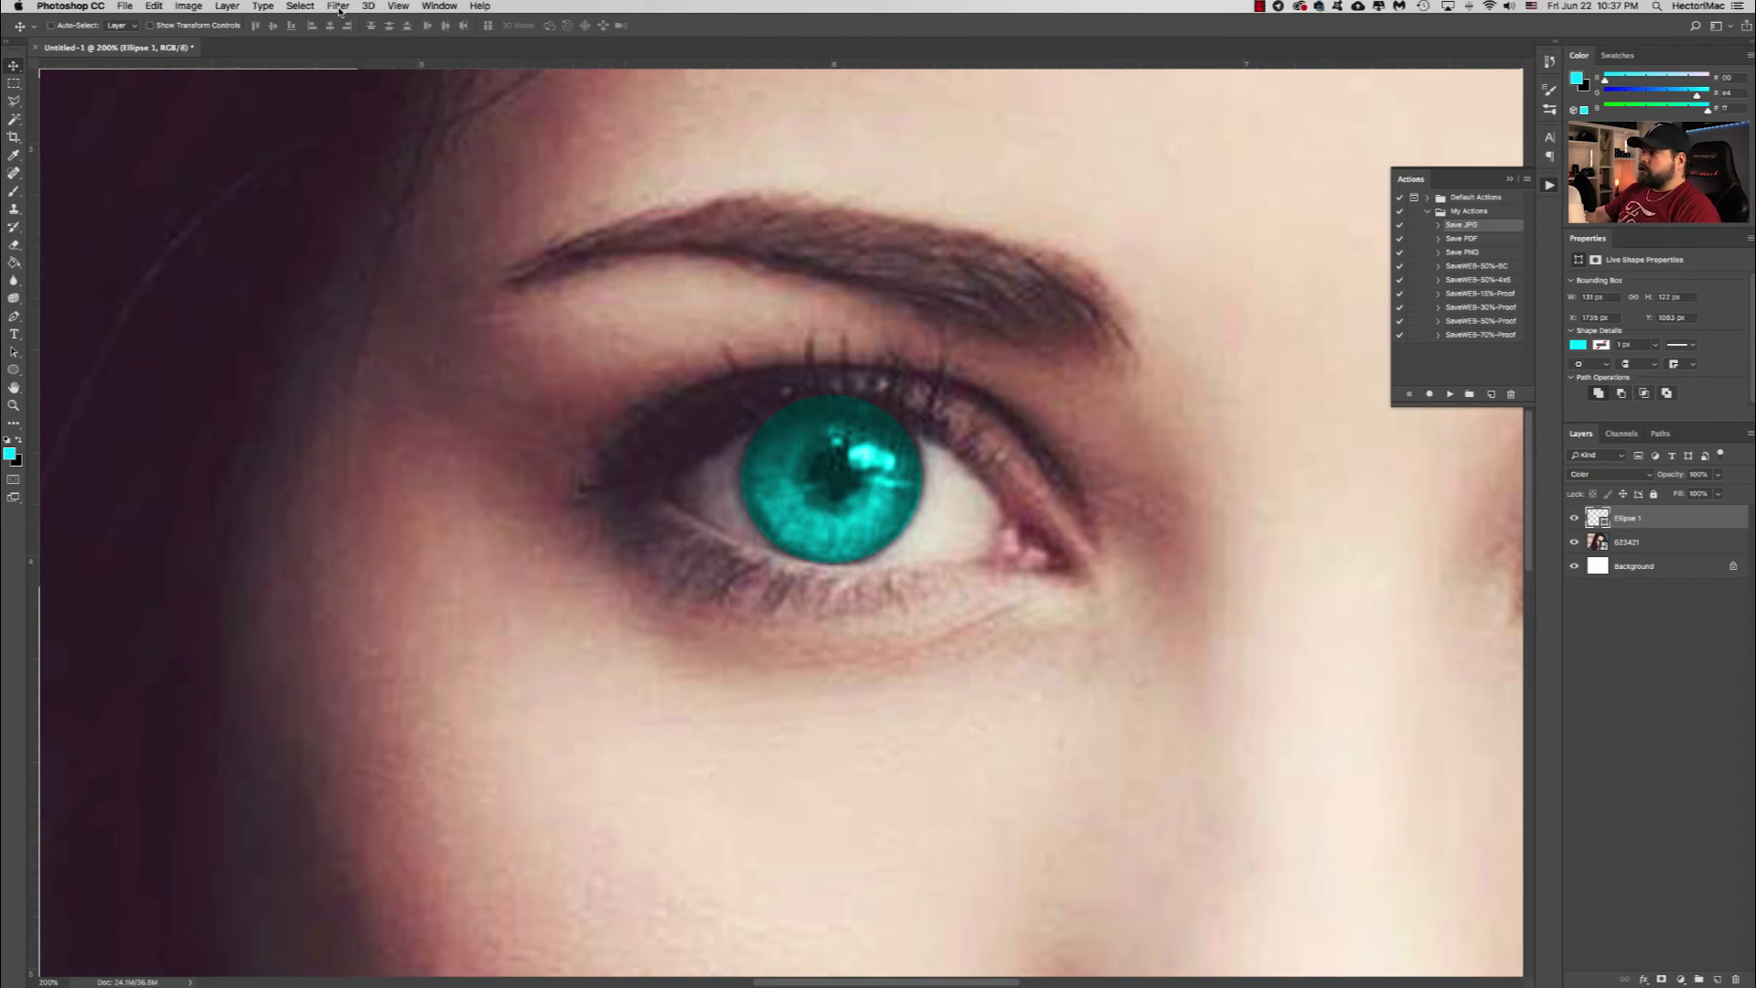
Convert the circle layer to a smart object and apply a Gaussian Blur with a 2.1-pixel radius.
click(338, 7)
mouse_move(349, 171)
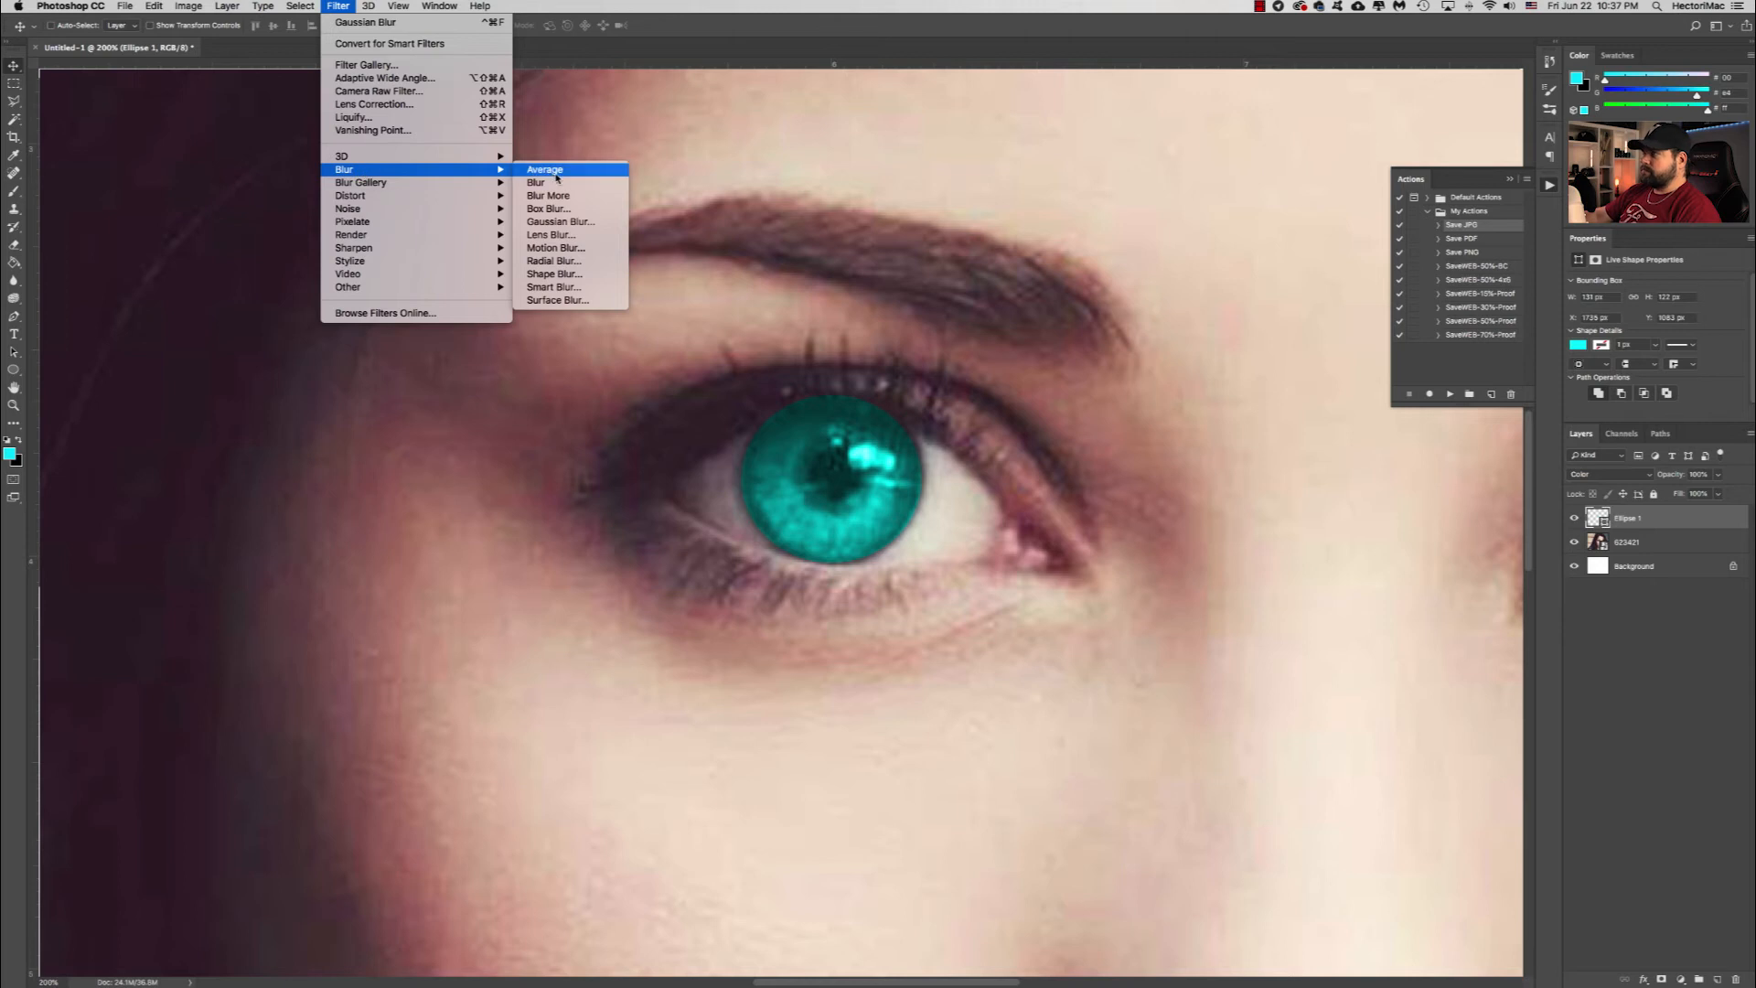
click(550, 225)
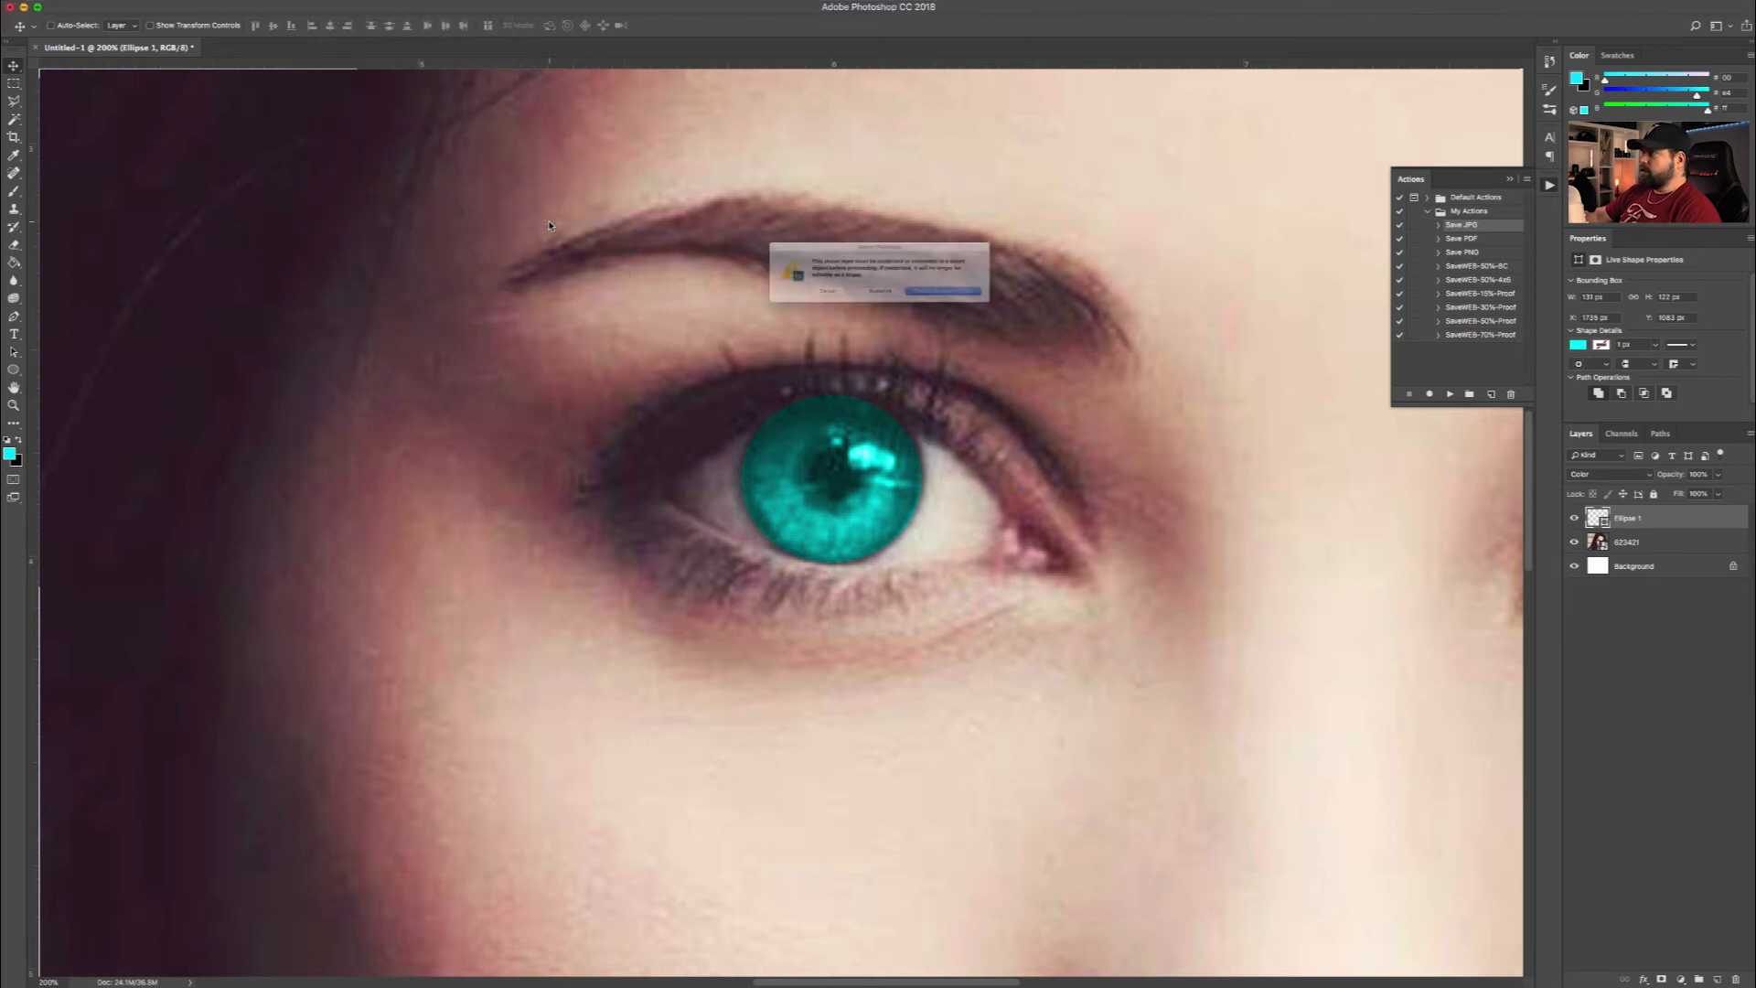
click(980, 310)
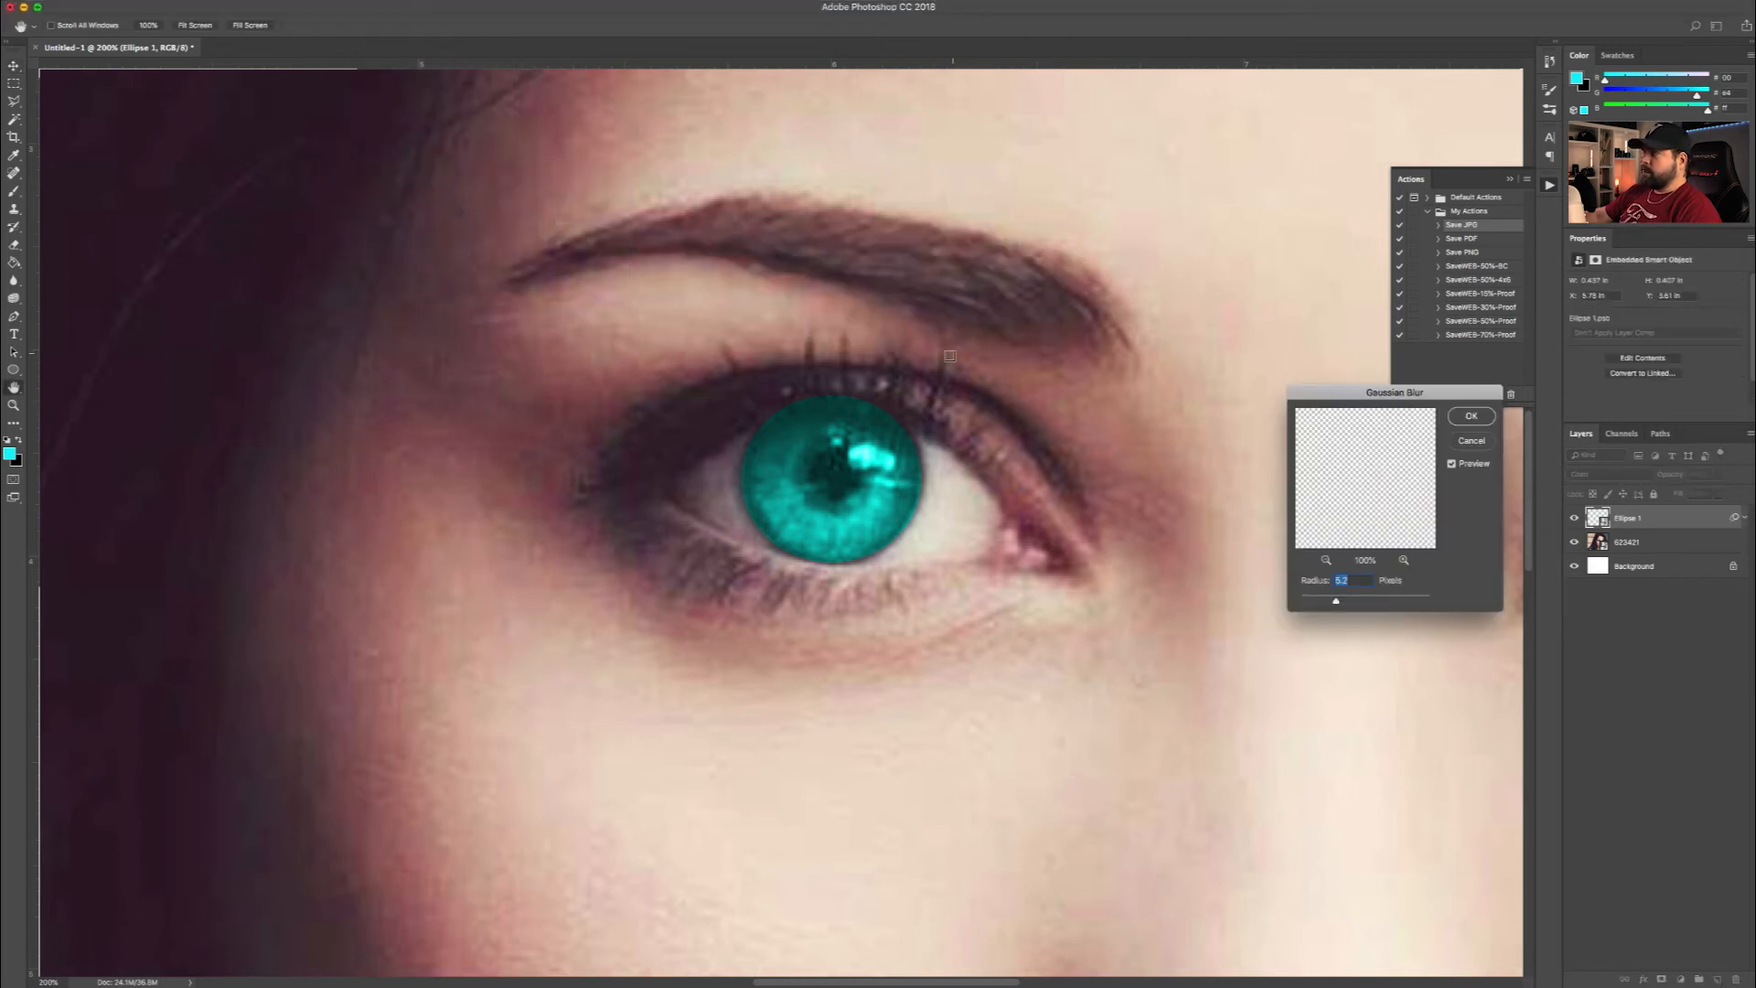
drag(1336, 603, 1314, 603)
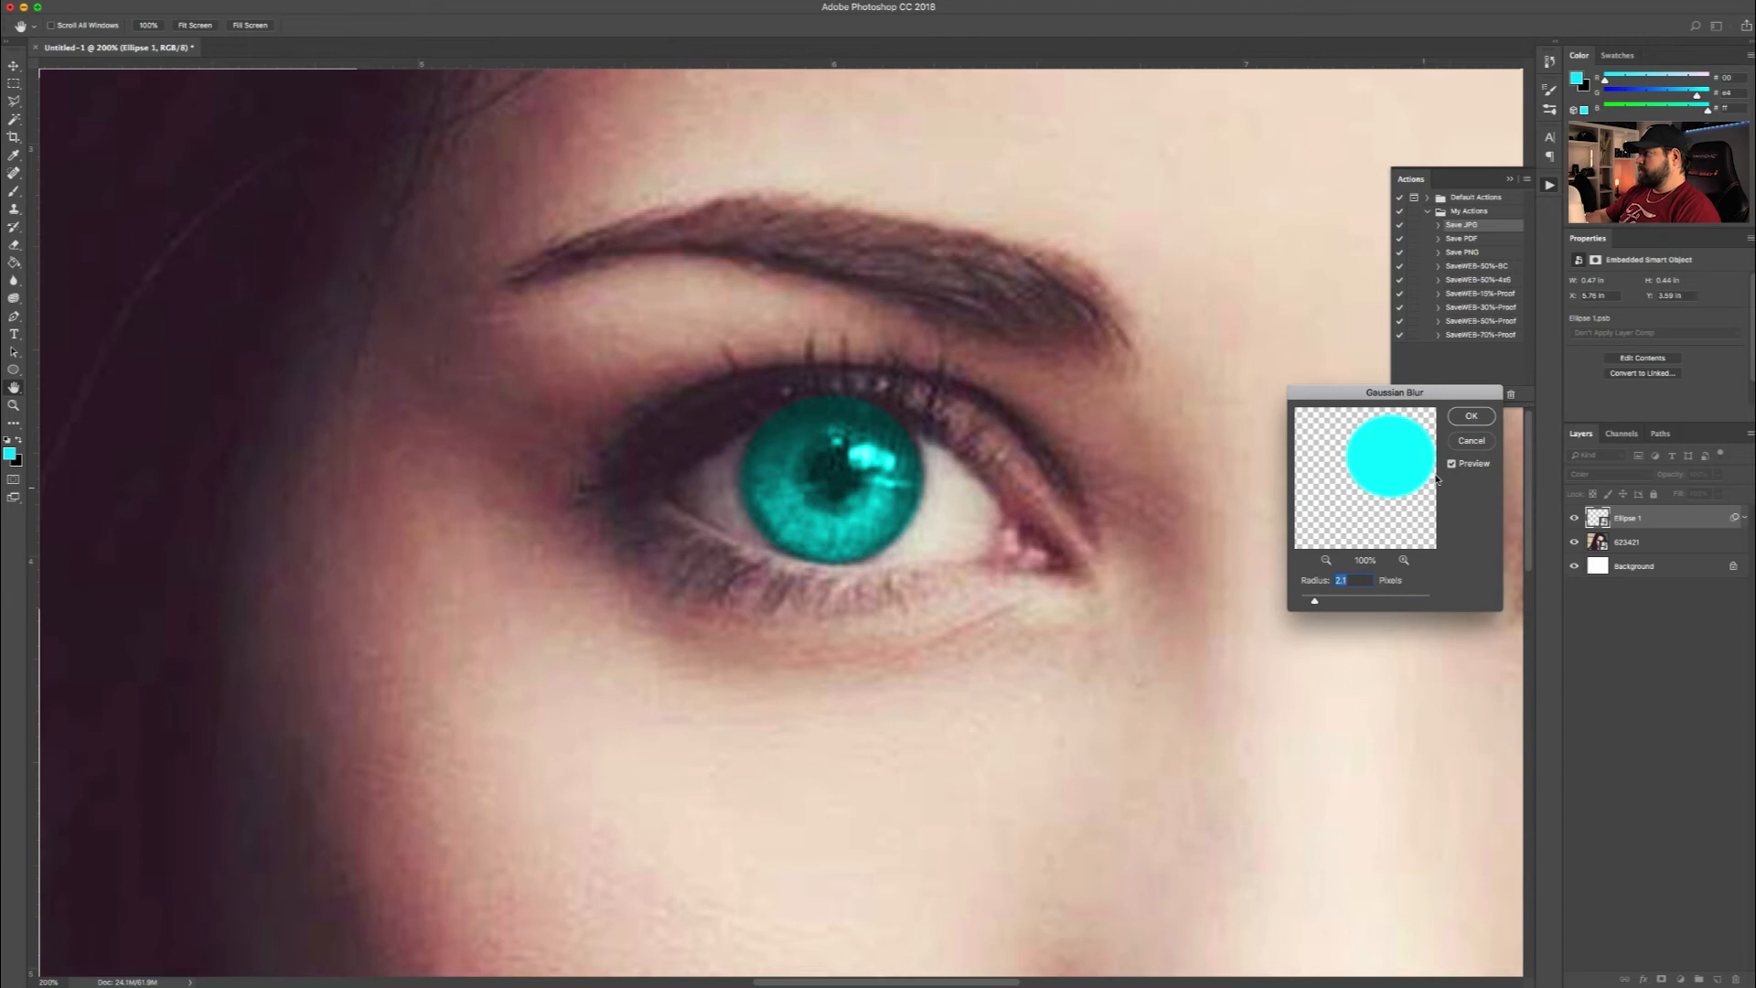
click(1471, 417)
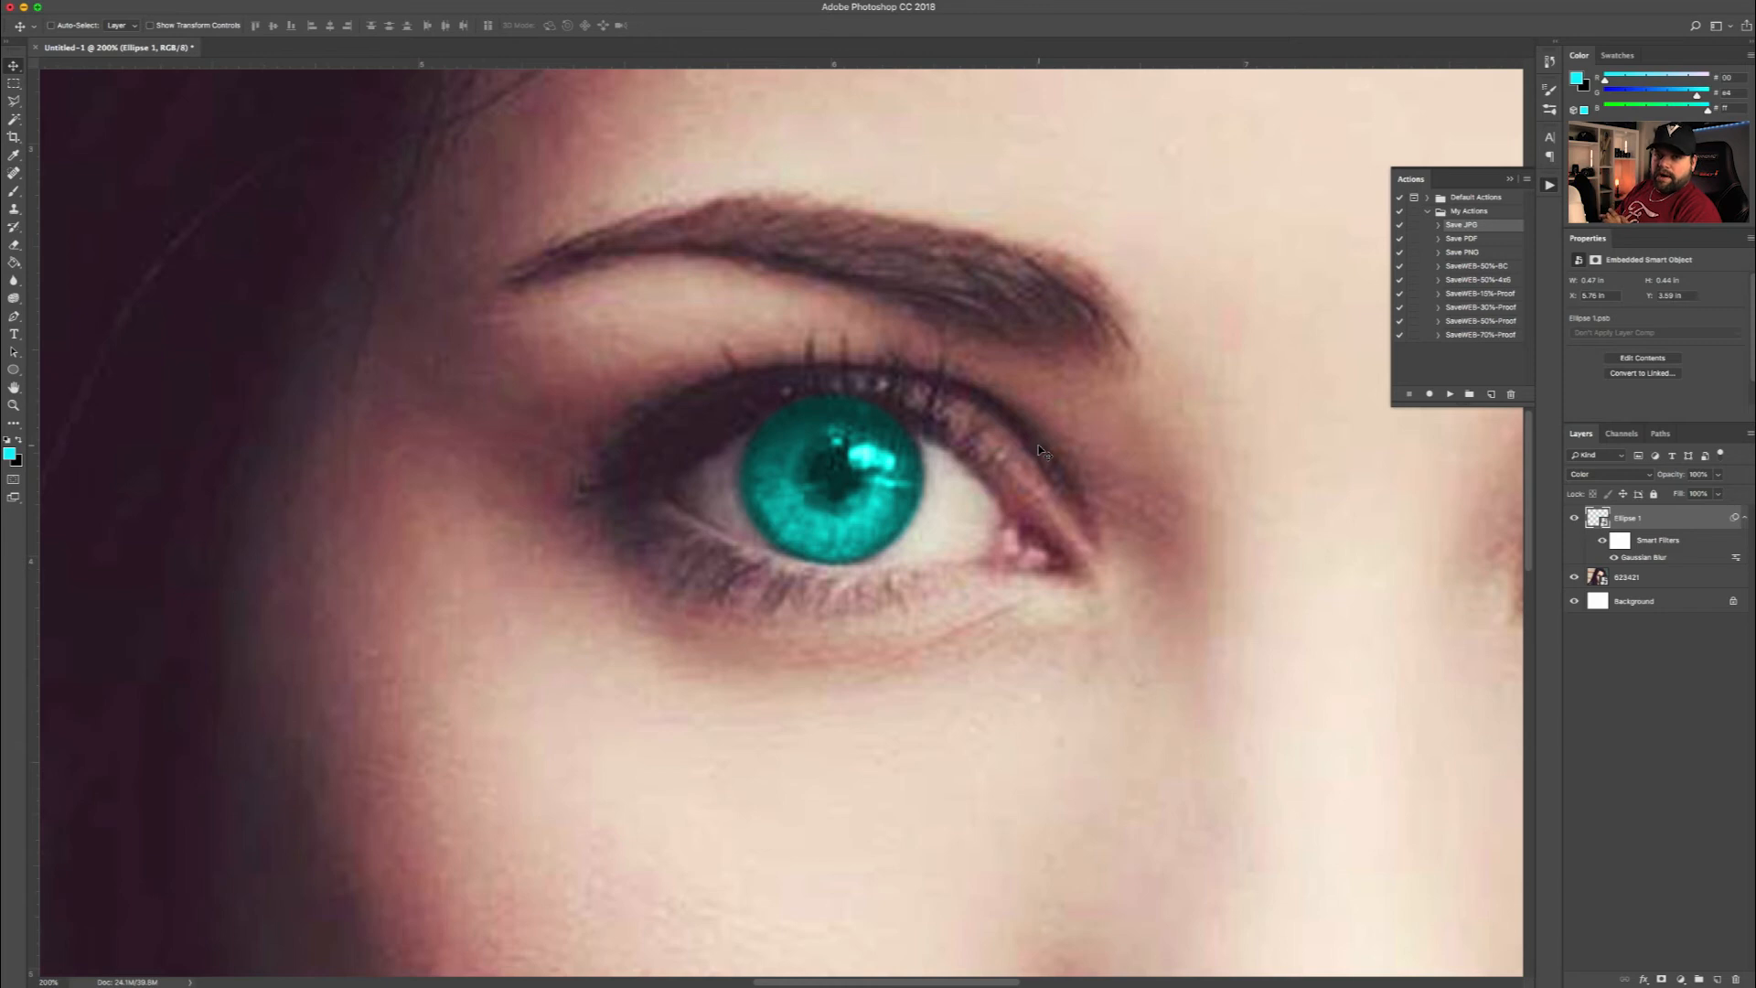
Duplicate the blurred circle and position the copy over the iris of the eye on the image's right.
drag(1039, 444, 560, 422)
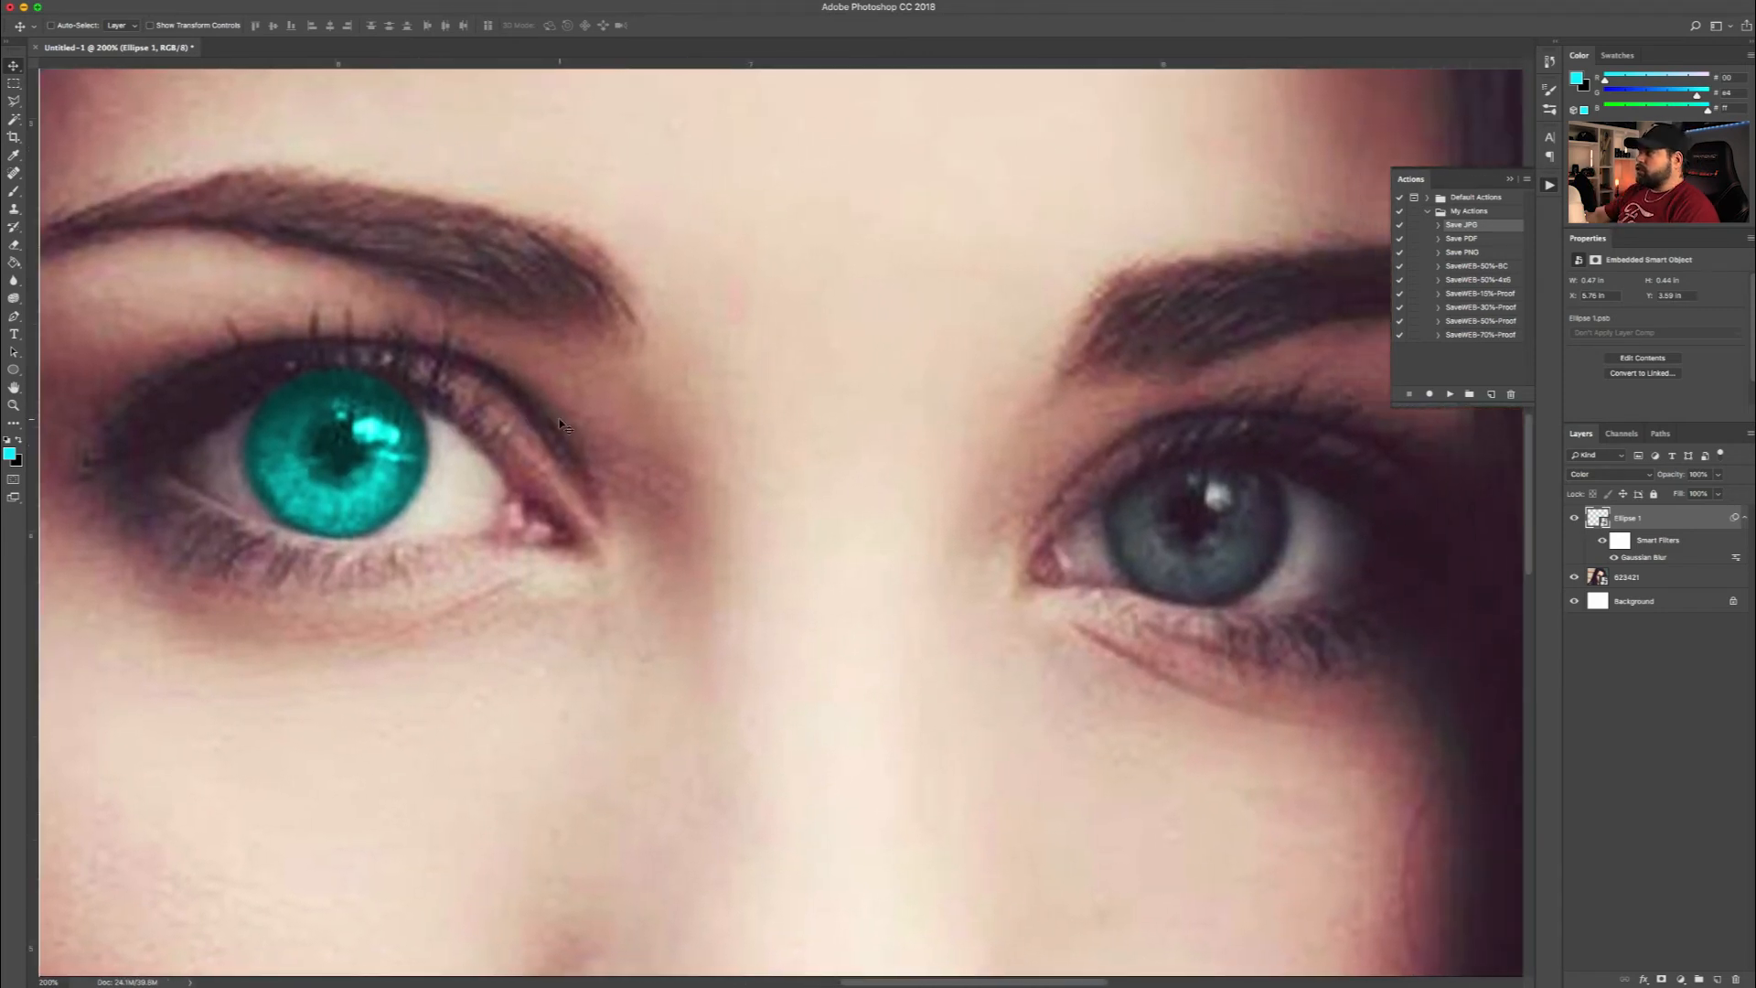
right_click(1649, 523)
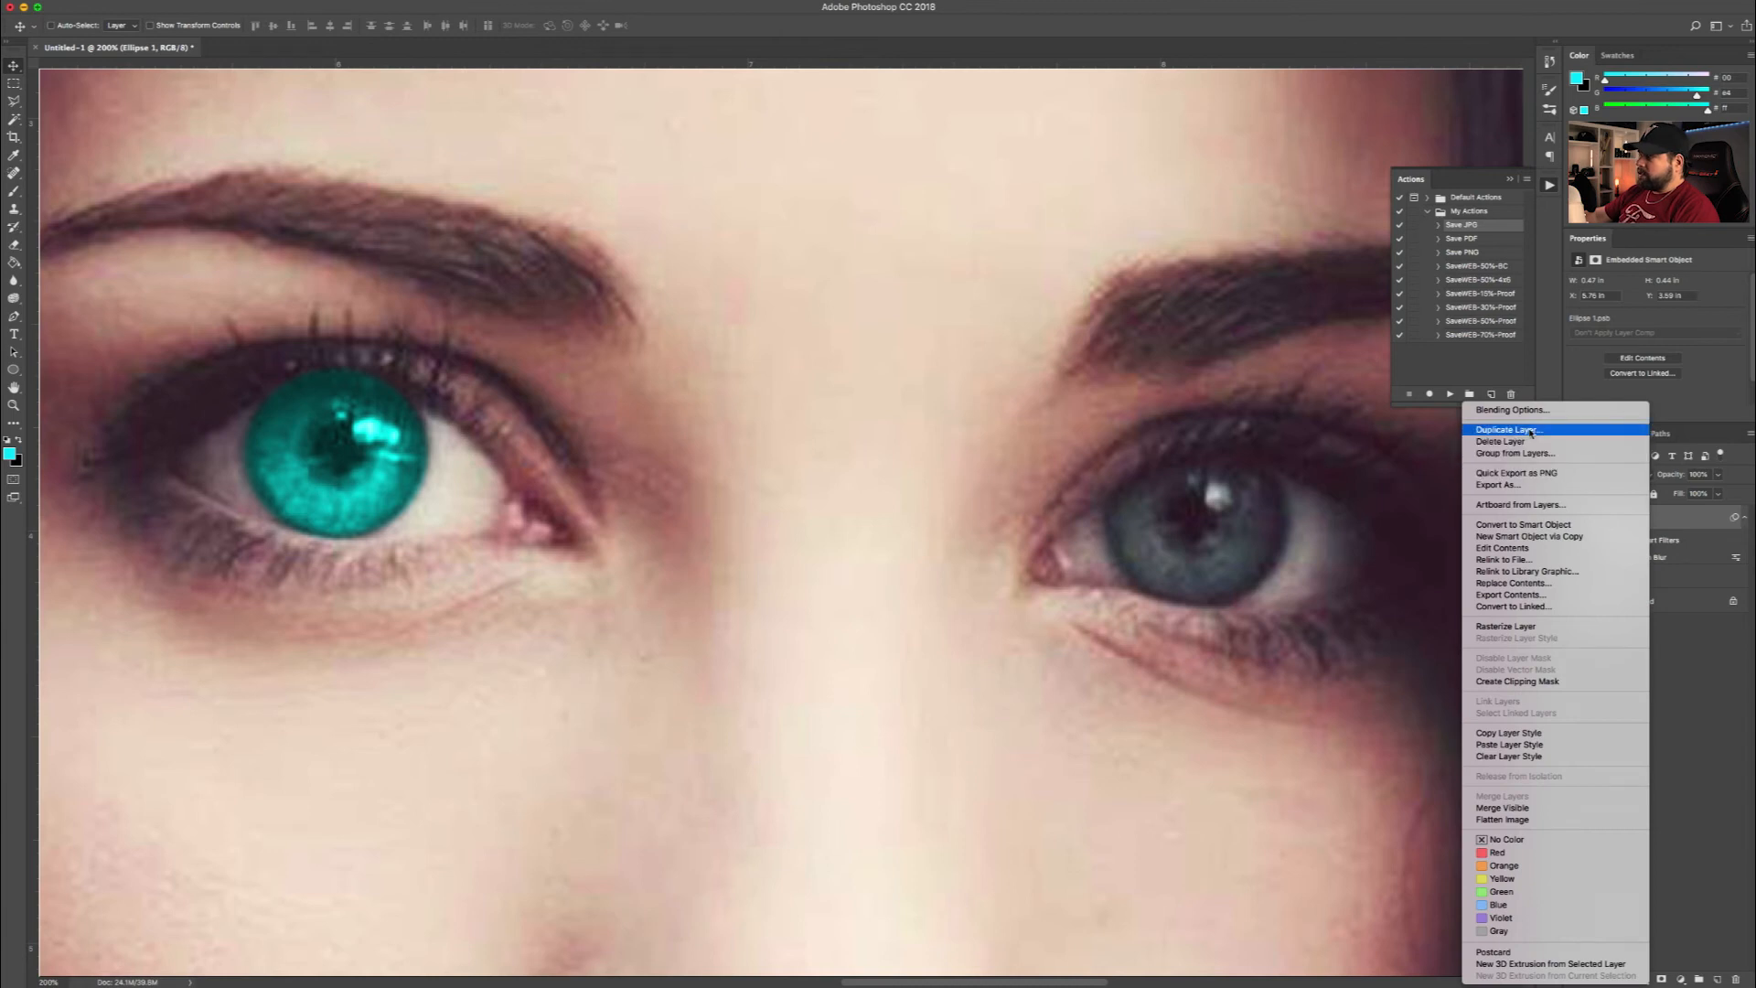
click(1713, 668)
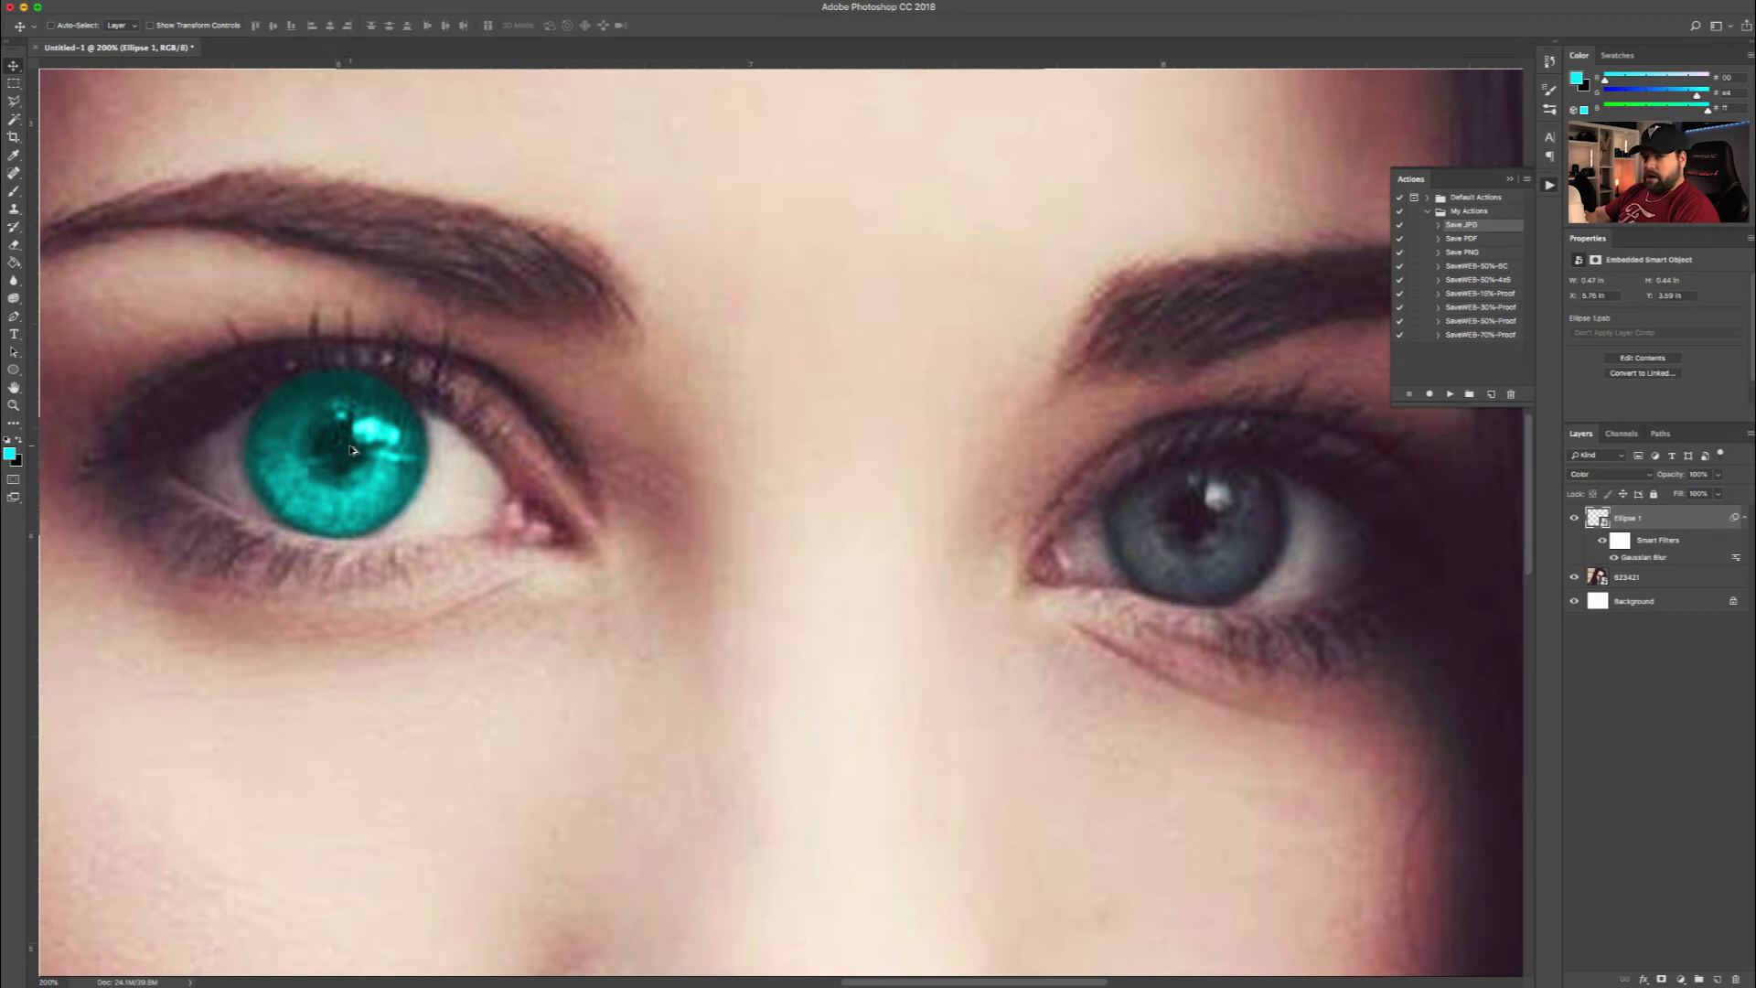
drag(351, 449, 1209, 516)
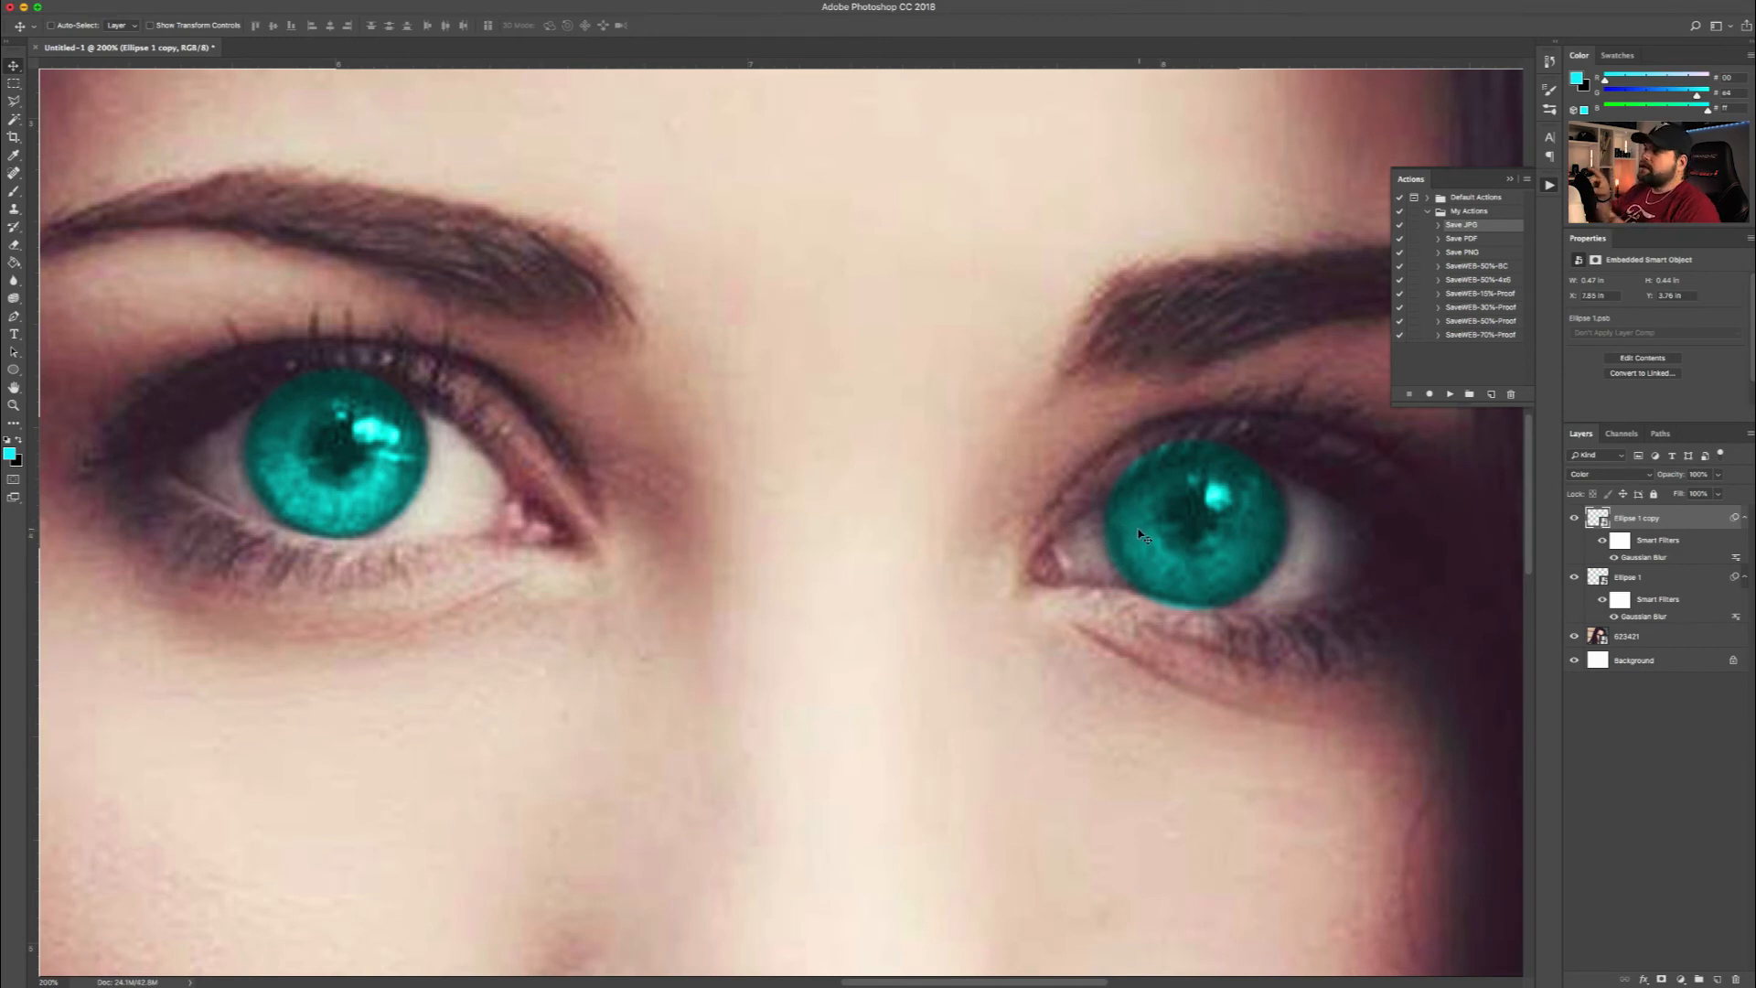
drag(1143, 540, 1148, 536)
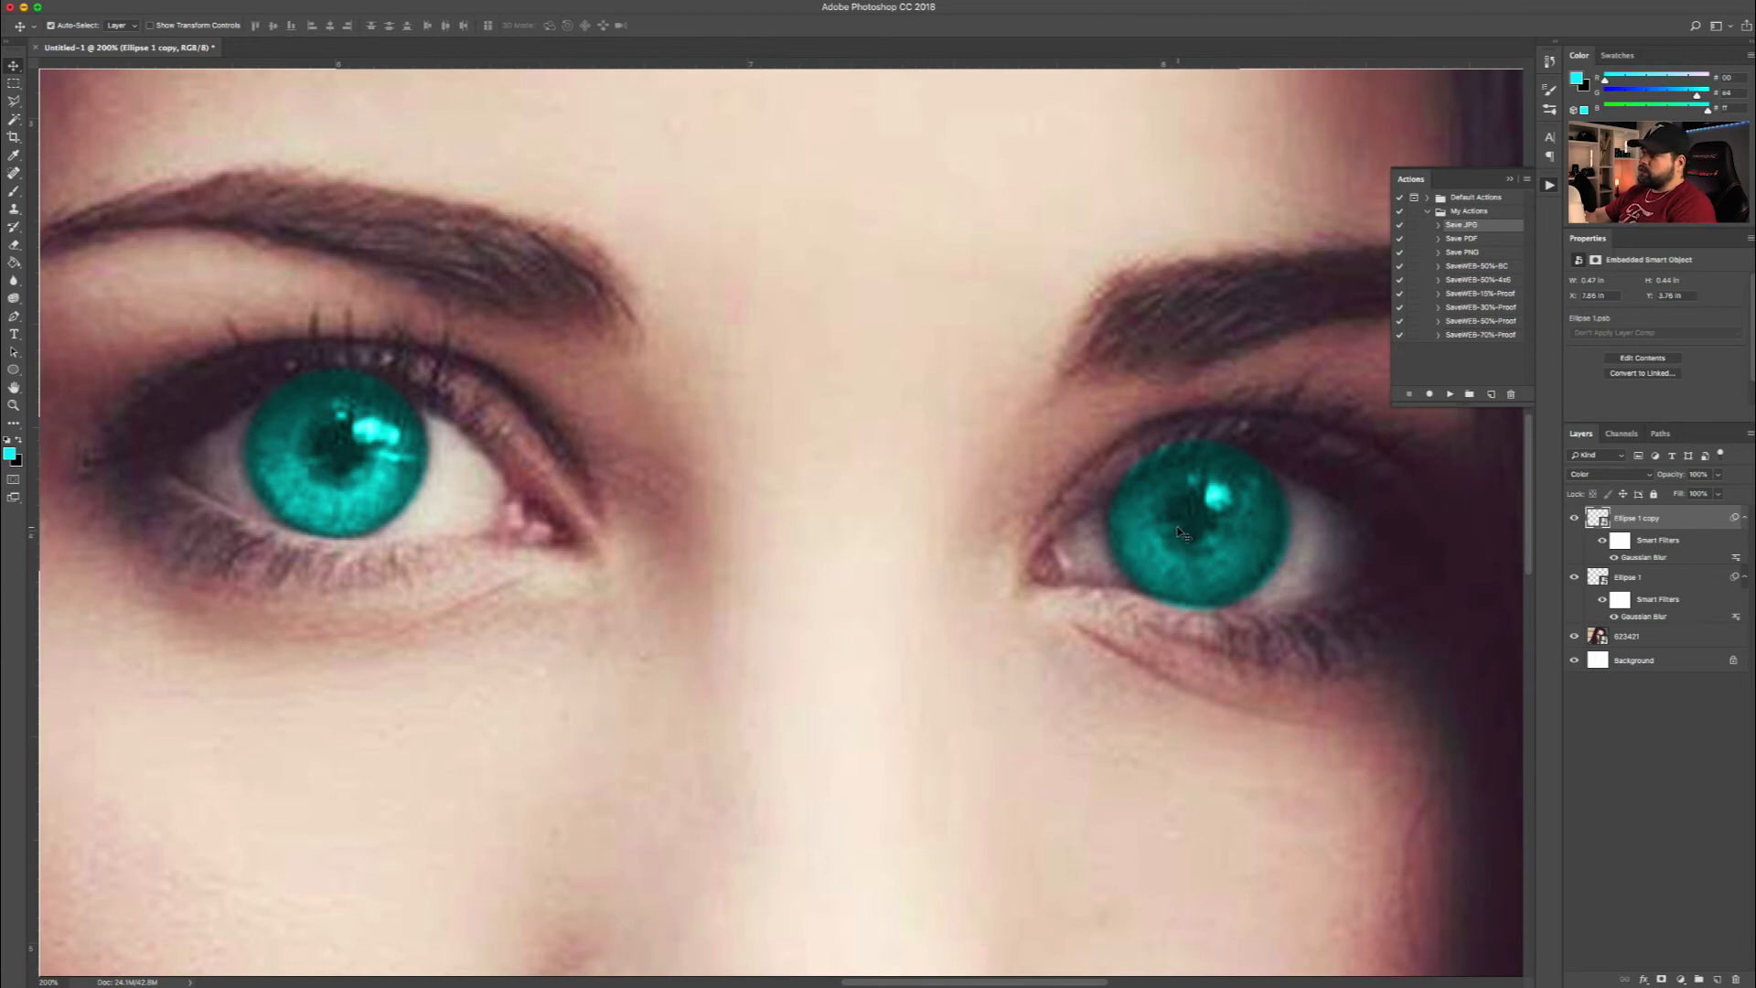
Transform the copied circle by moving its lower and upper edges inward, reducing its height to about 94% to fit the iris.
key(ctrl+t)
drag(1199, 612, 1200, 594)
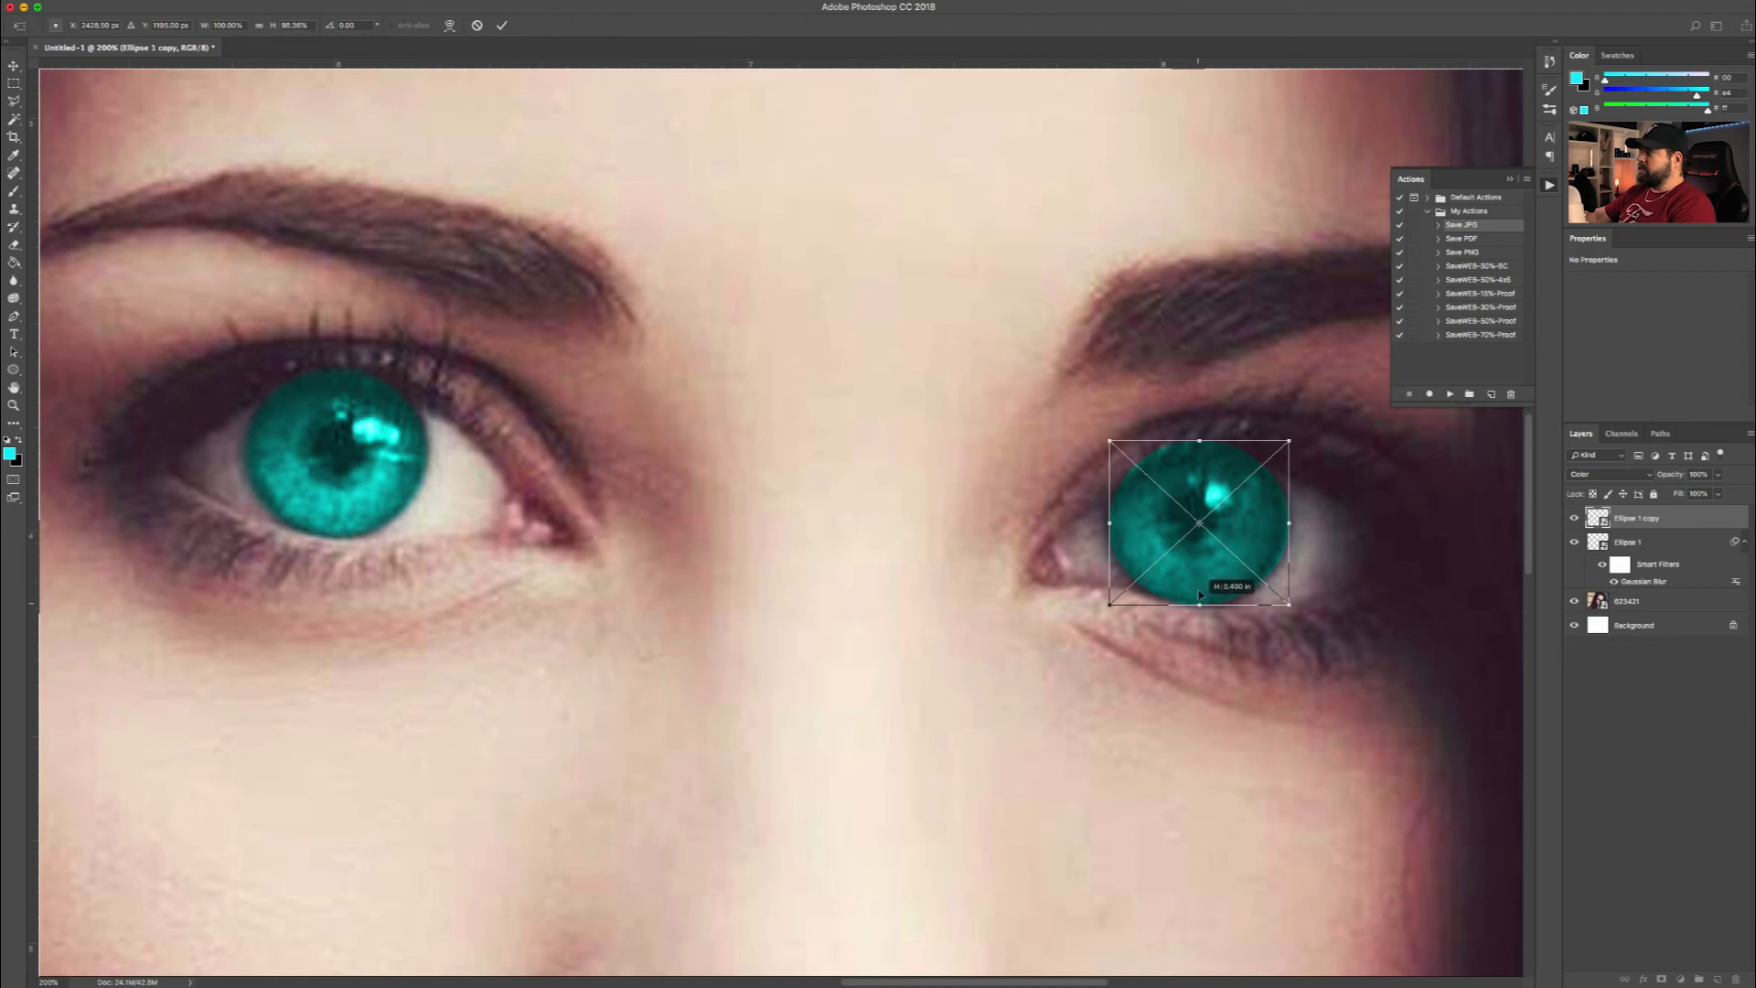
drag(1199, 441, 1199, 447)
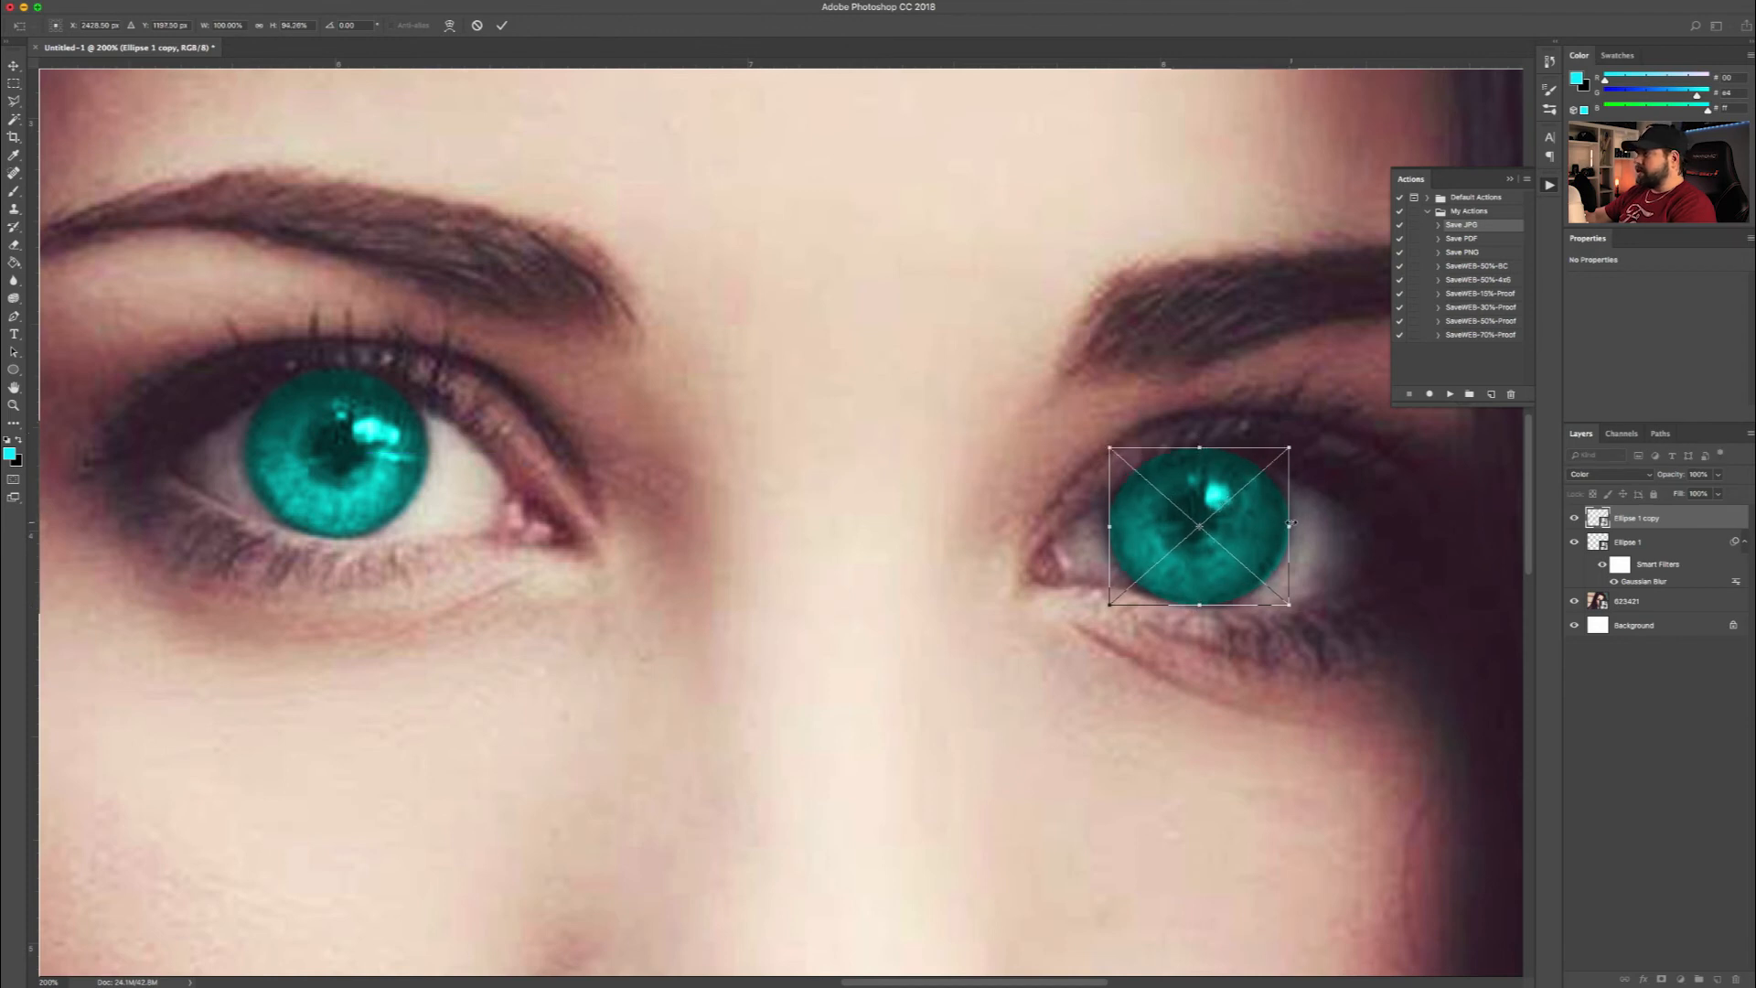
key(Return)
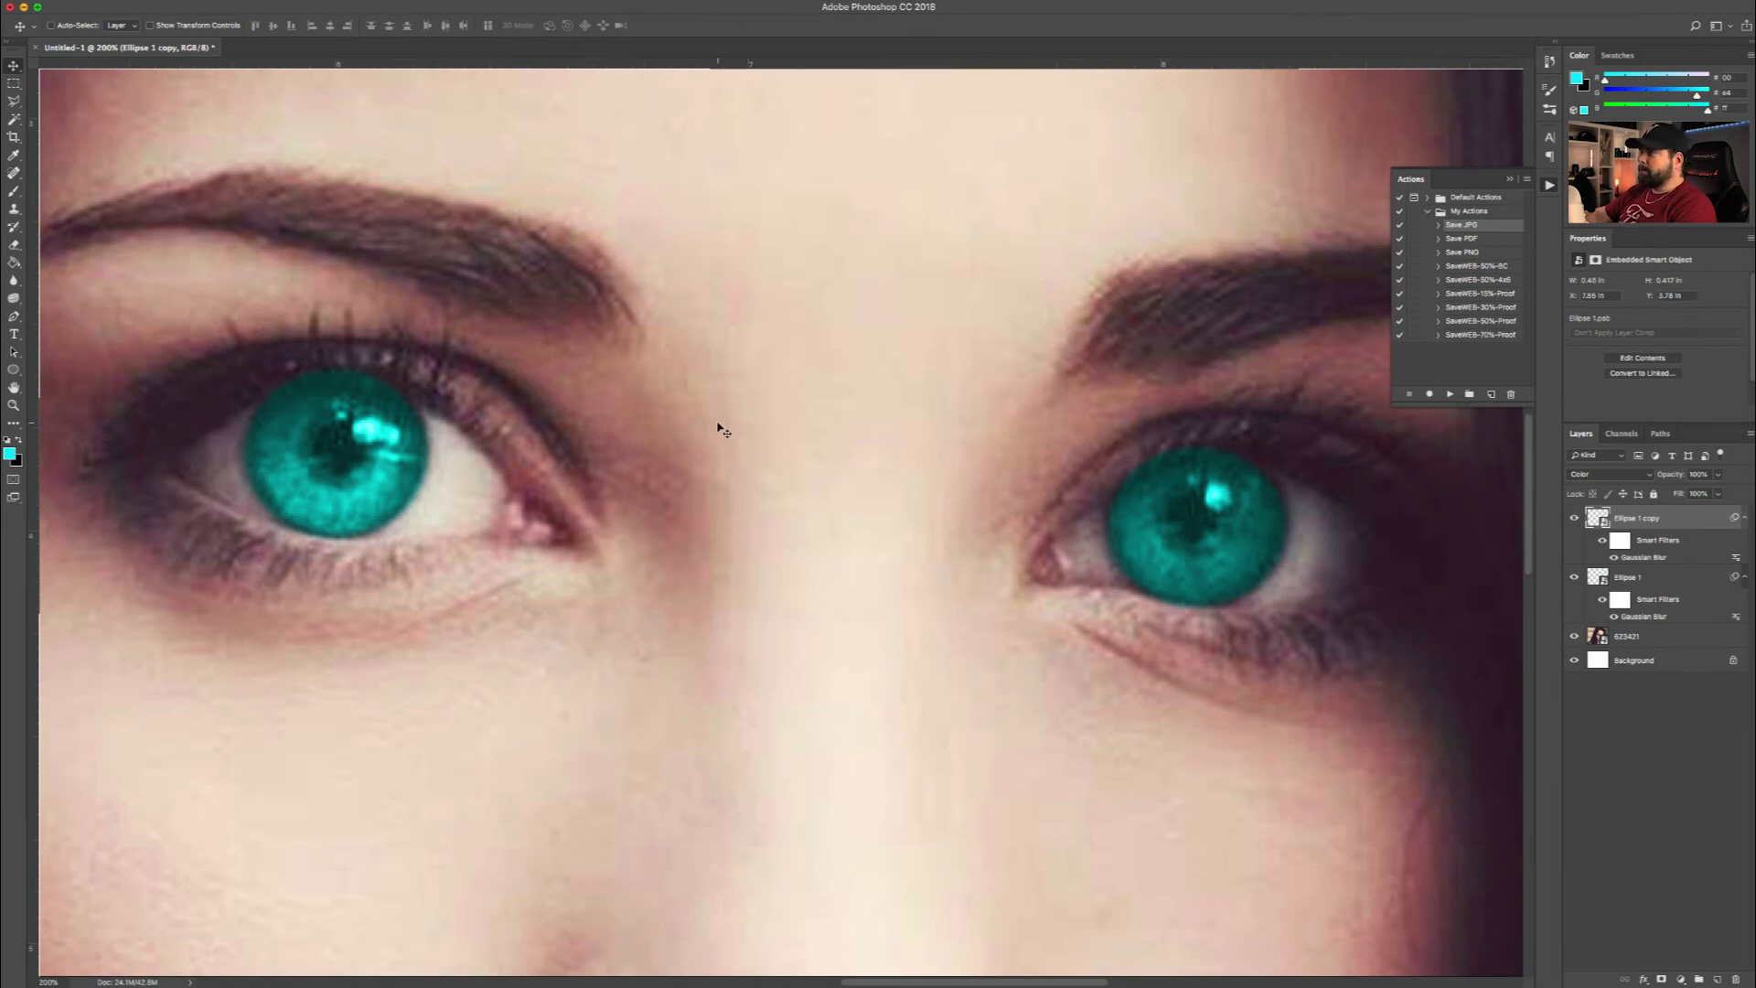
Collapse the smart filter lists of both ellipse layers.
key(super+minus)
key(super+minus)
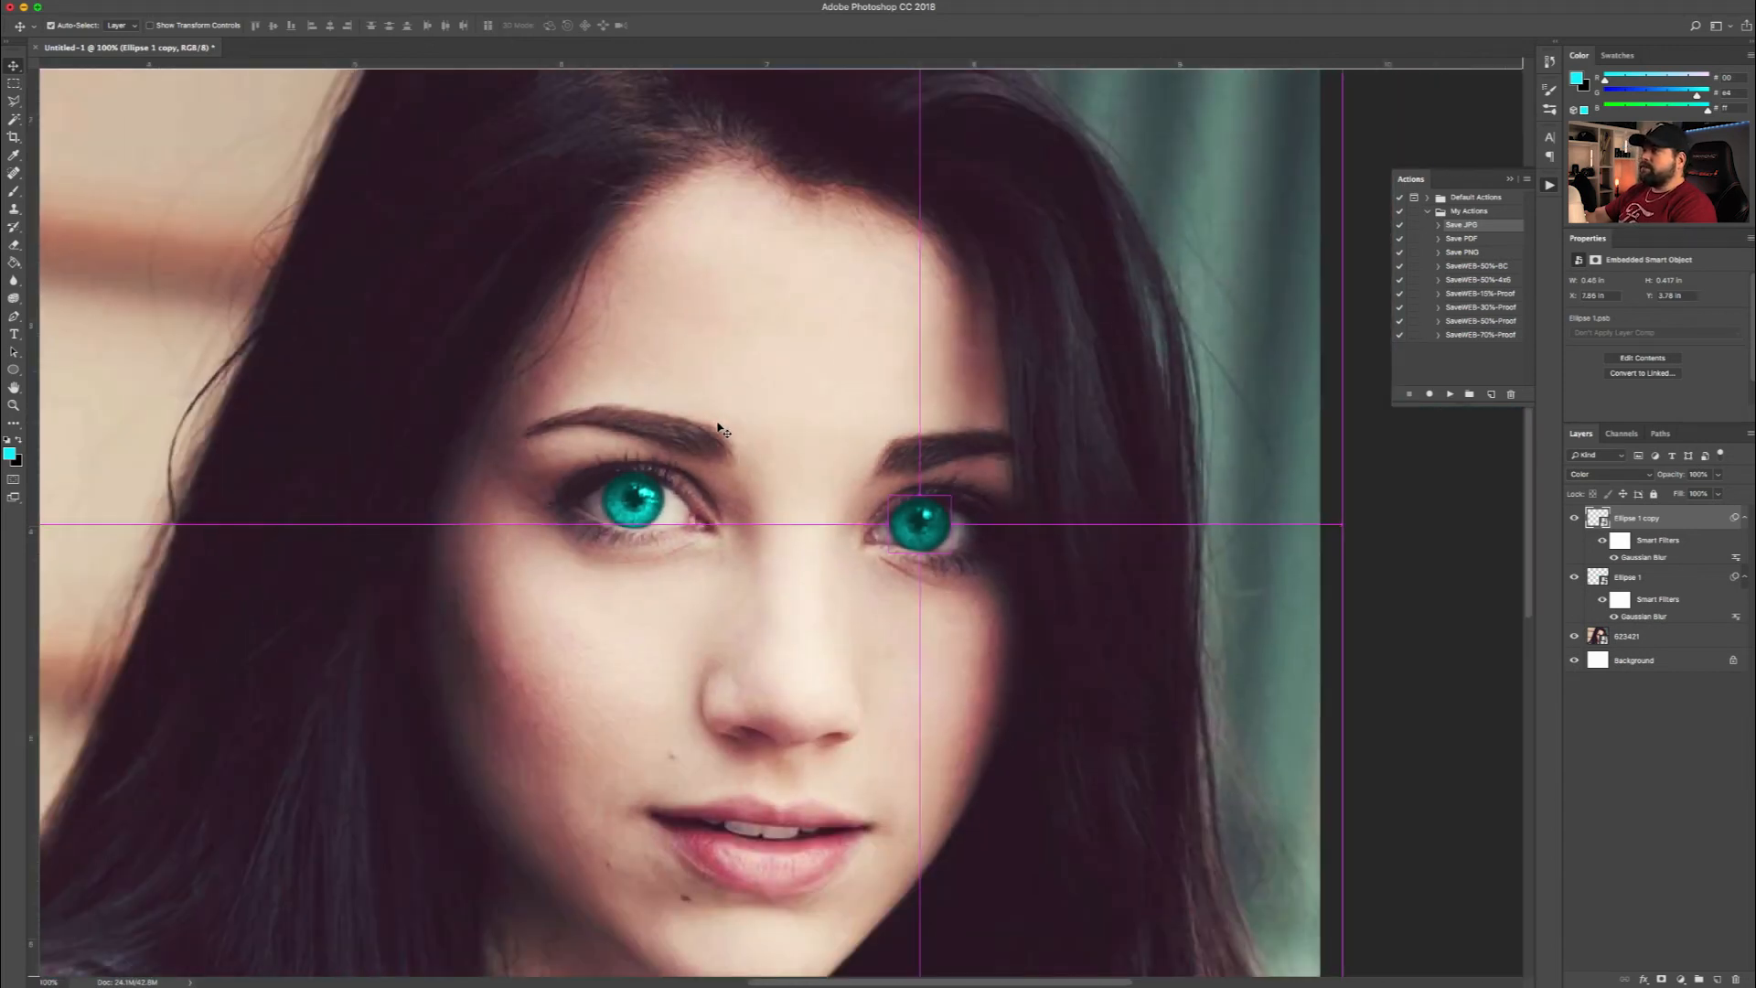
drag(696, 557, 728, 342)
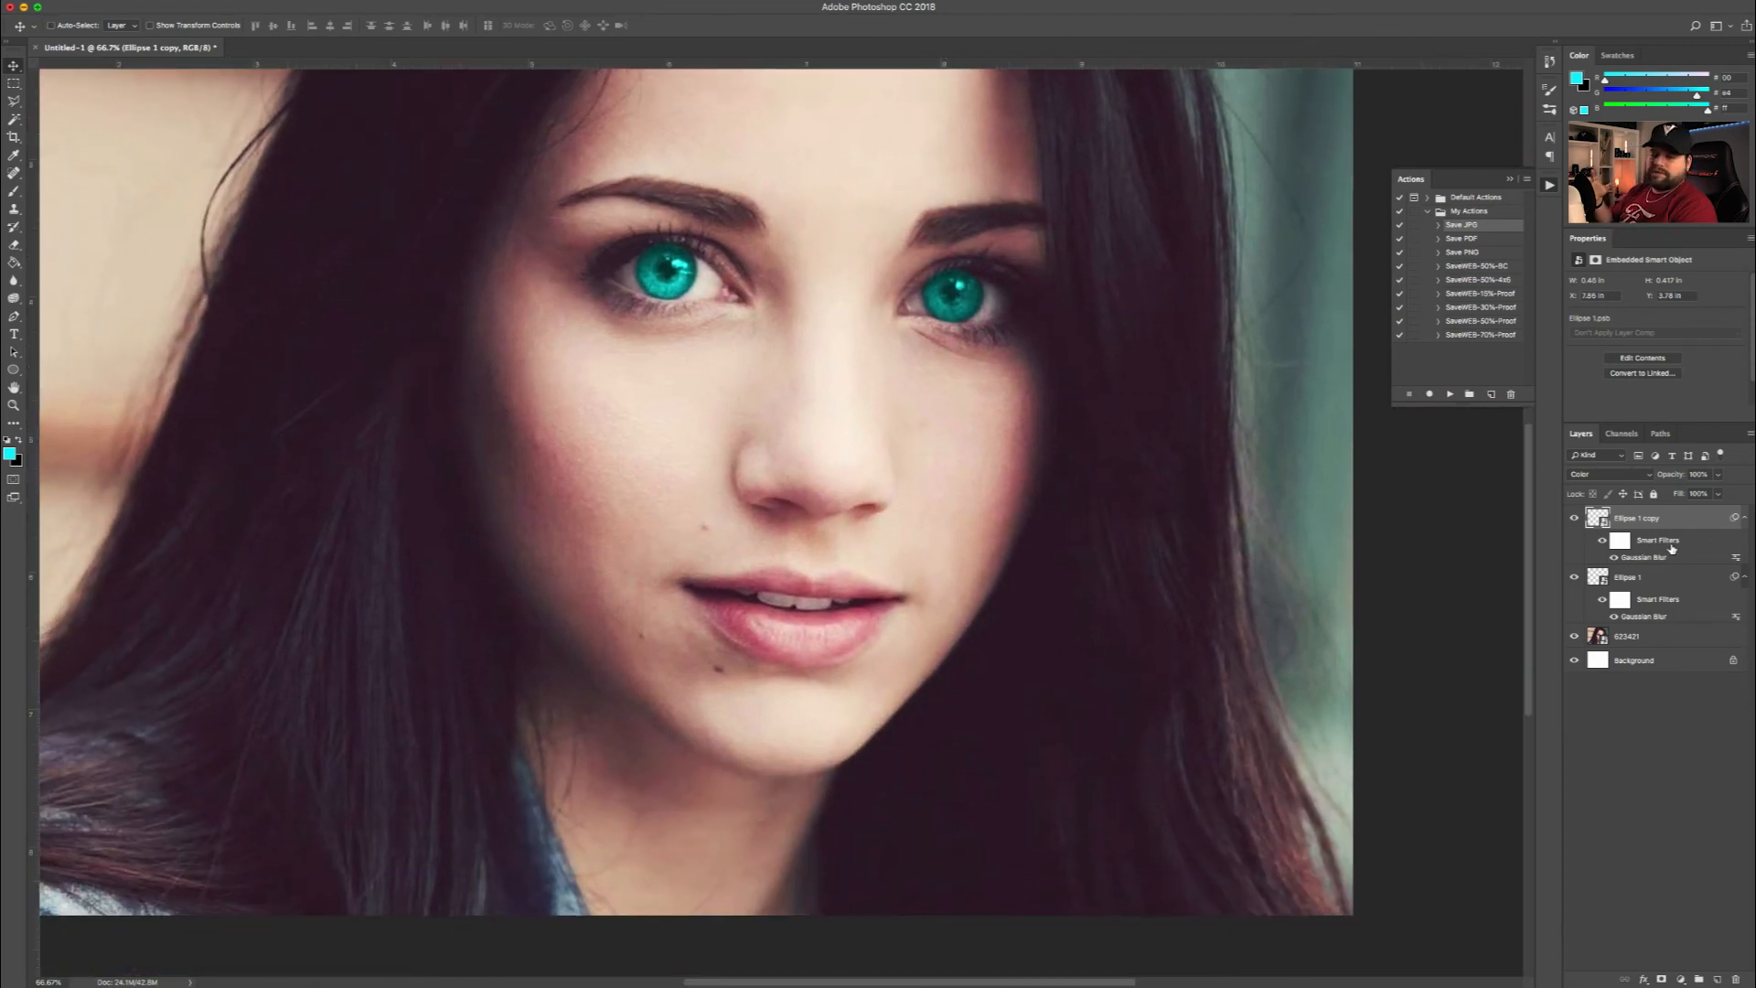
click(1744, 517)
click(1744, 543)
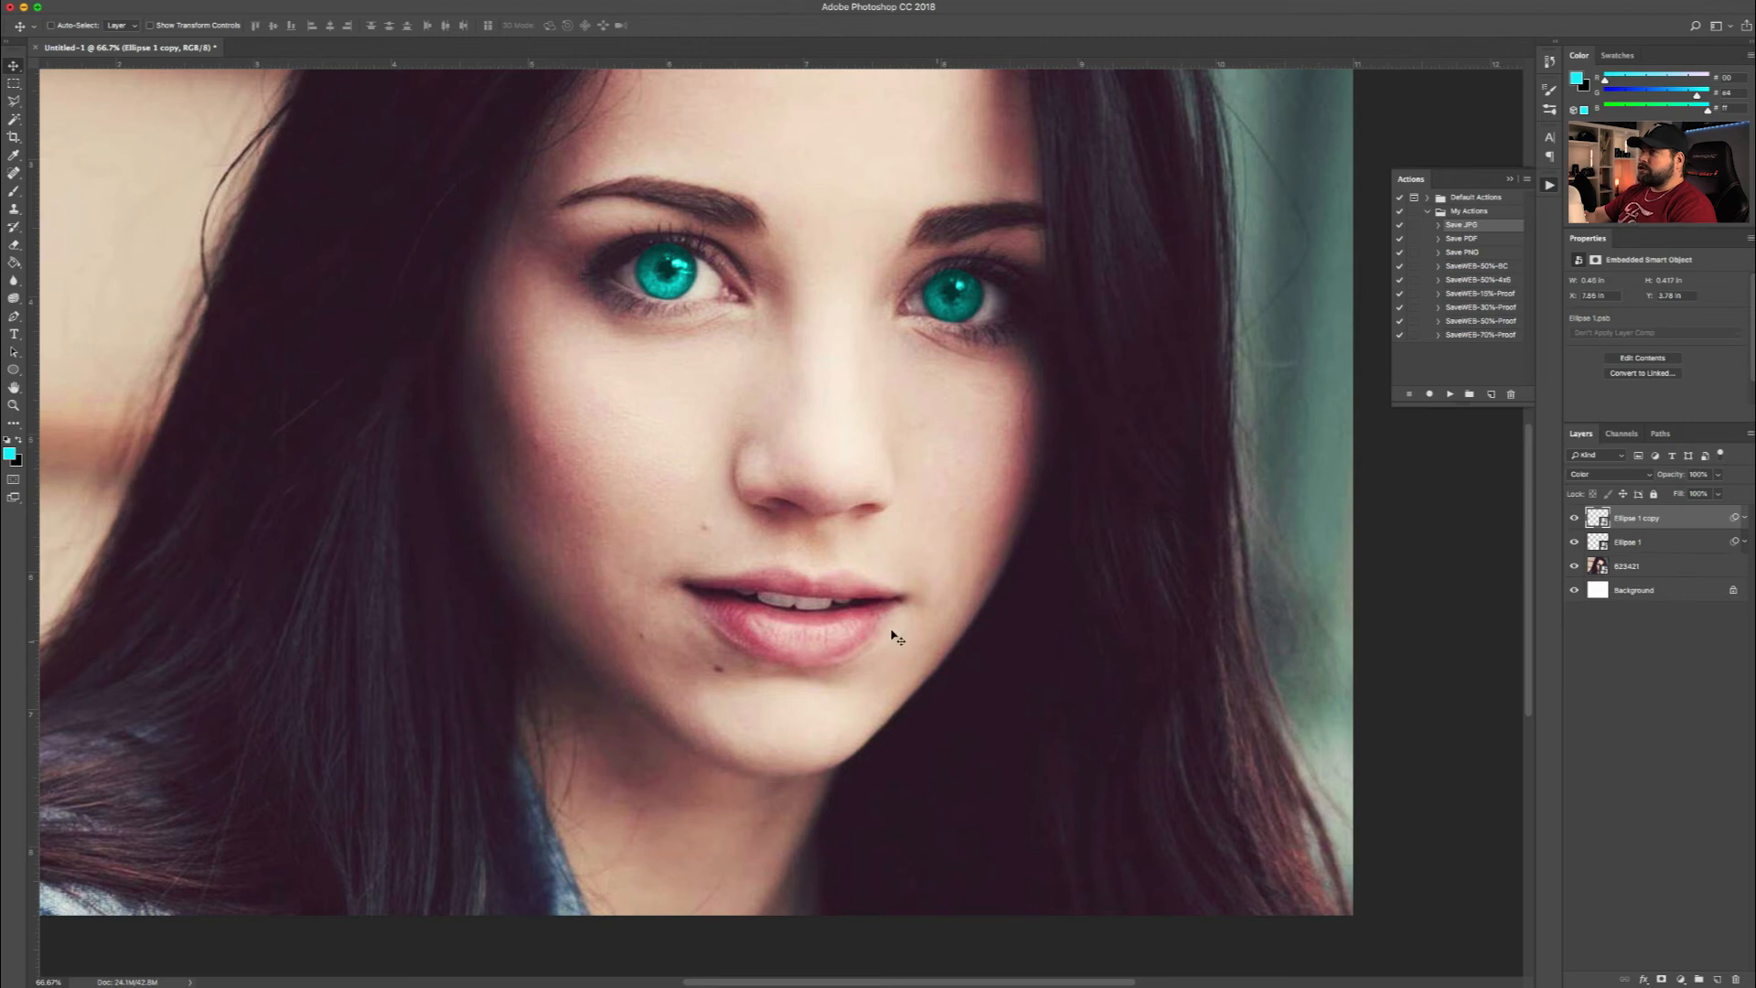
Trace a closed path around the woman's upper lip with the Pen tool.
click(15, 317)
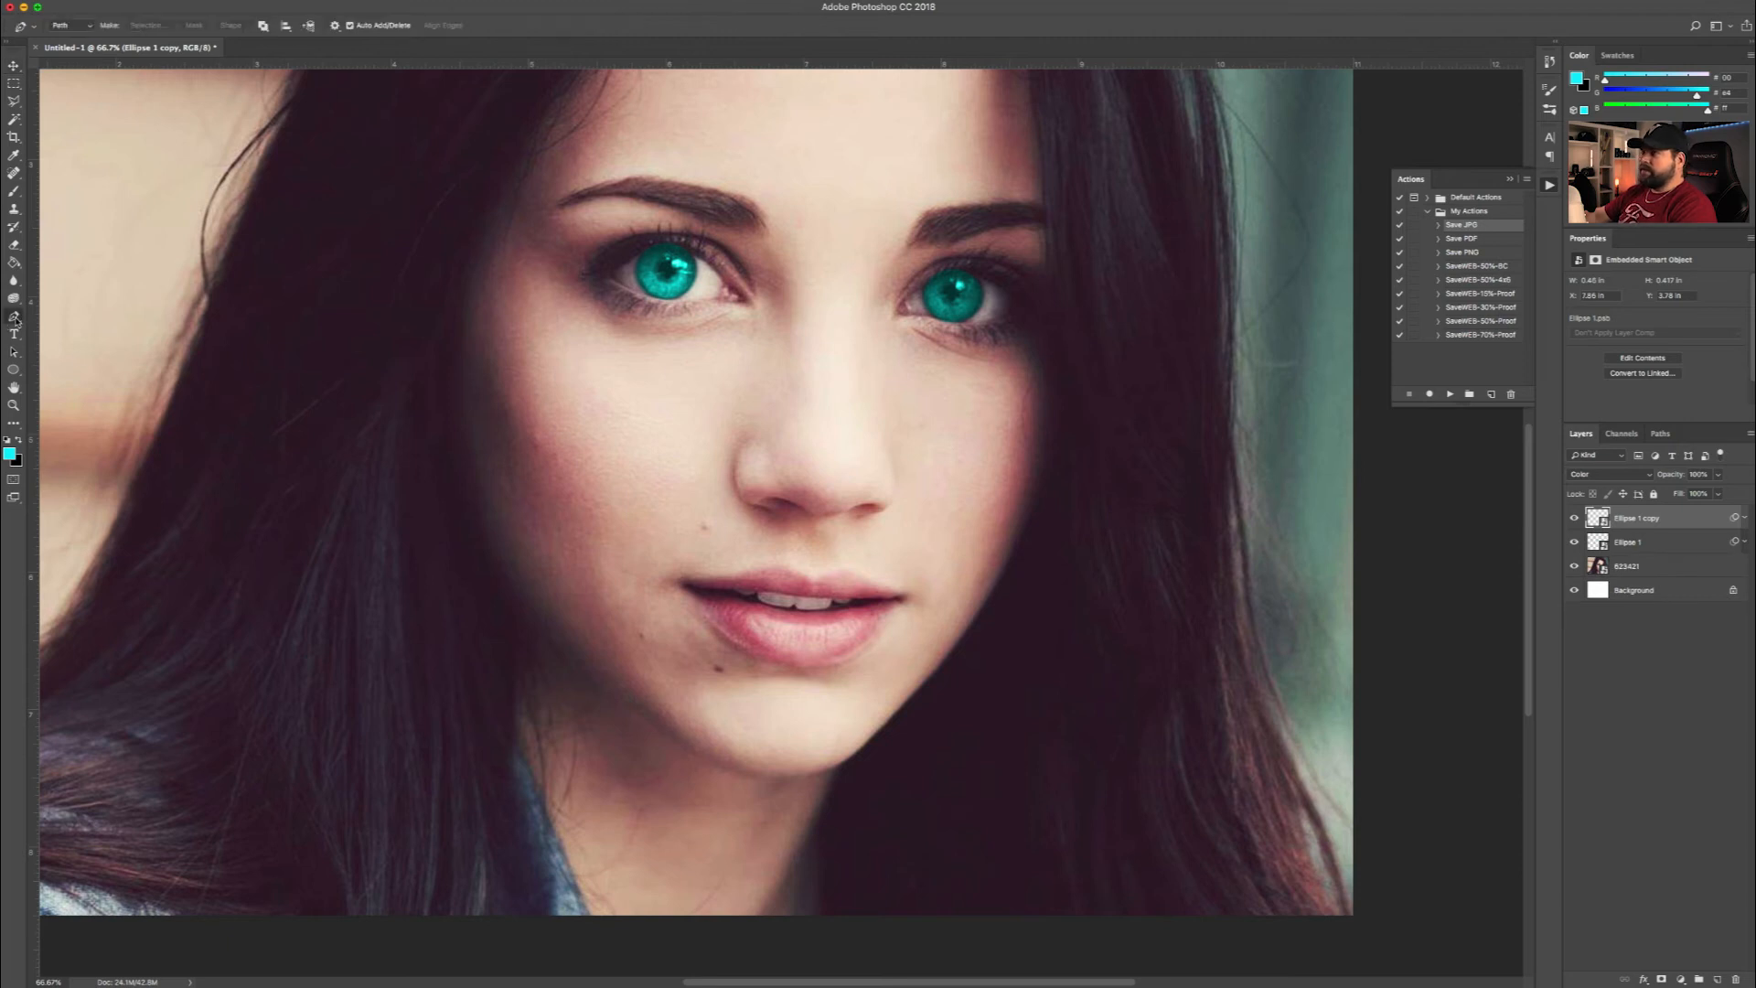
click(687, 582)
click(745, 577)
click(755, 573)
click(774, 569)
click(788, 569)
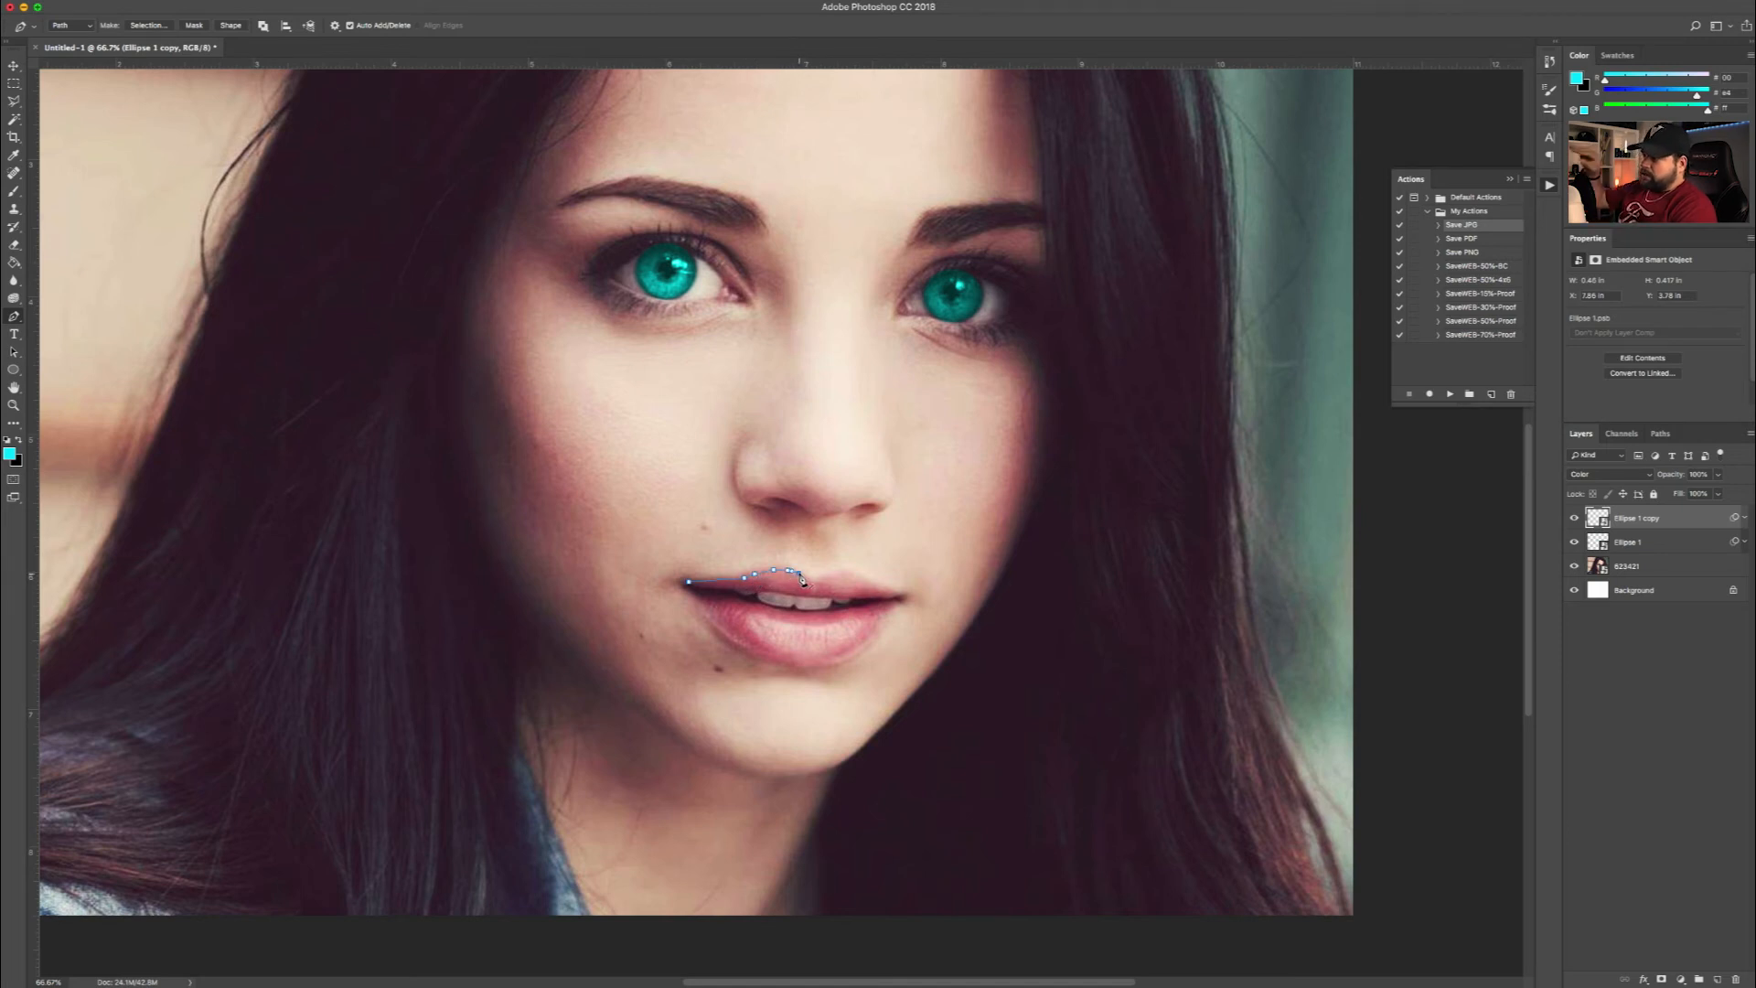
click(806, 580)
click(814, 580)
click(823, 579)
click(833, 577)
click(841, 572)
click(850, 574)
click(865, 583)
click(882, 593)
click(877, 589)
click(888, 591)
click(895, 591)
click(898, 597)
click(893, 599)
click(876, 599)
click(835, 598)
click(795, 597)
click(773, 592)
click(723, 589)
click(689, 582)
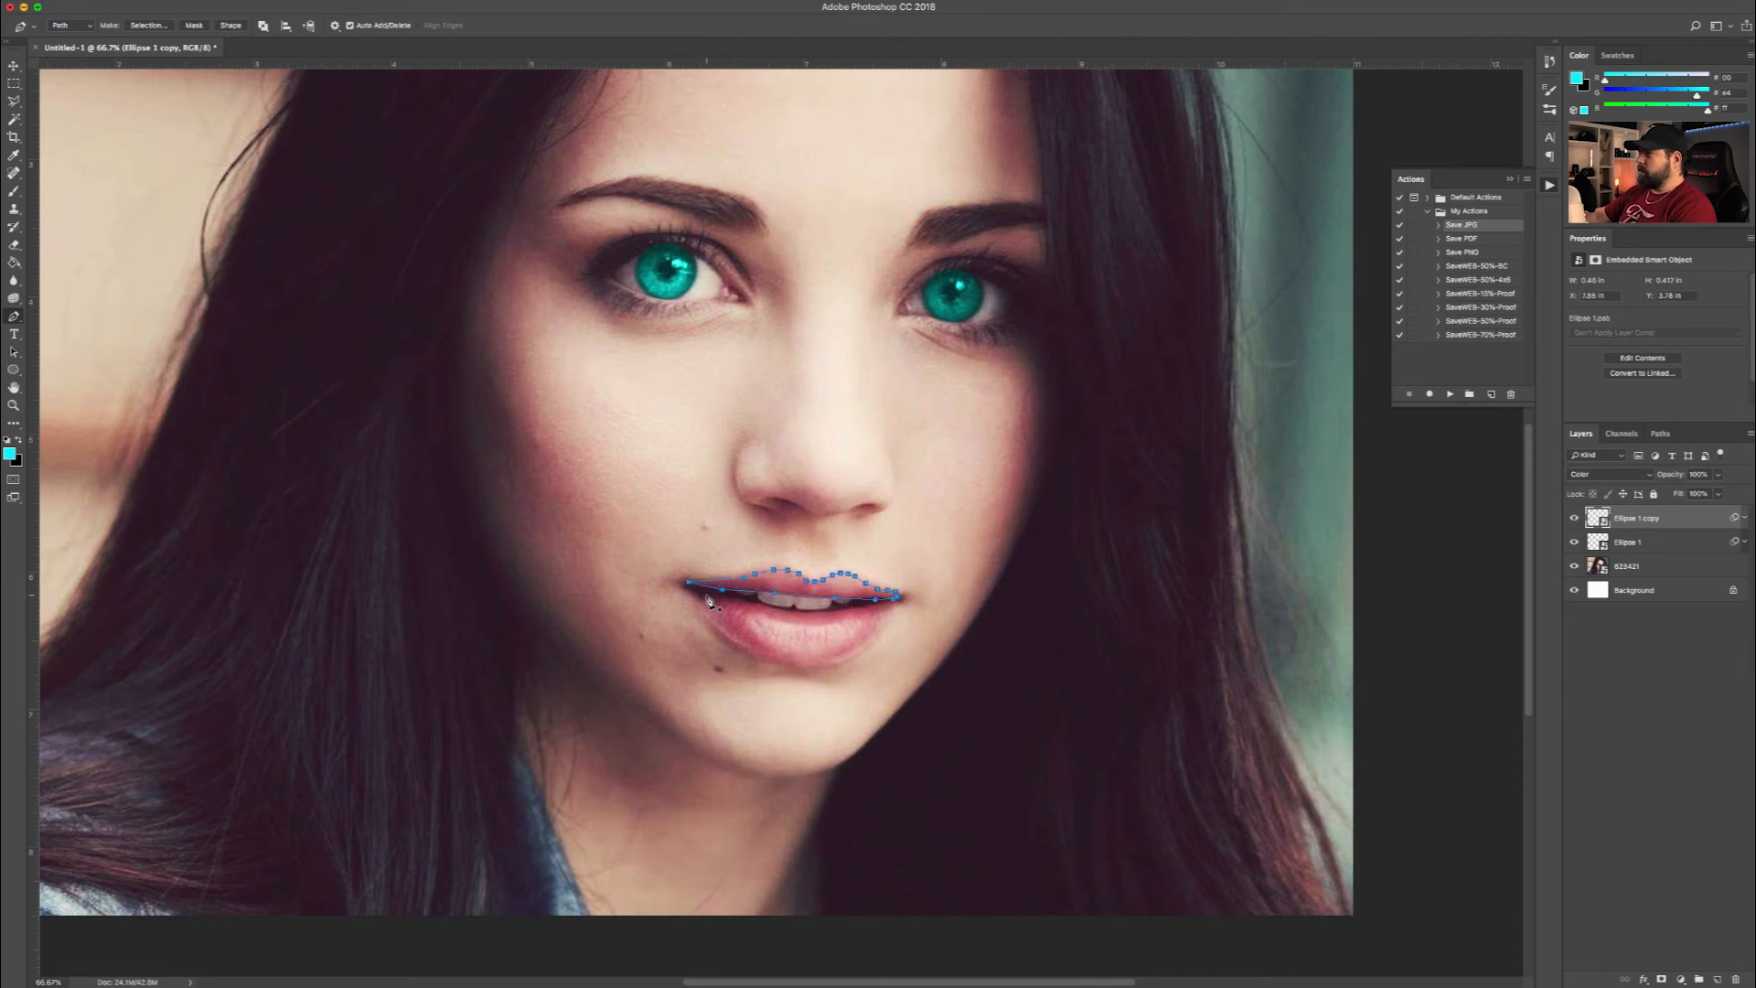
Trace a second closed path around the lower lip with the Pen tool and convert both lip paths into a white-filled shape.
click(783, 610)
click(826, 611)
click(850, 607)
click(869, 603)
click(877, 603)
click(884, 602)
click(890, 604)
click(869, 624)
click(846, 645)
click(818, 657)
click(794, 658)
click(765, 655)
click(732, 635)
click(720, 625)
click(708, 610)
click(707, 595)
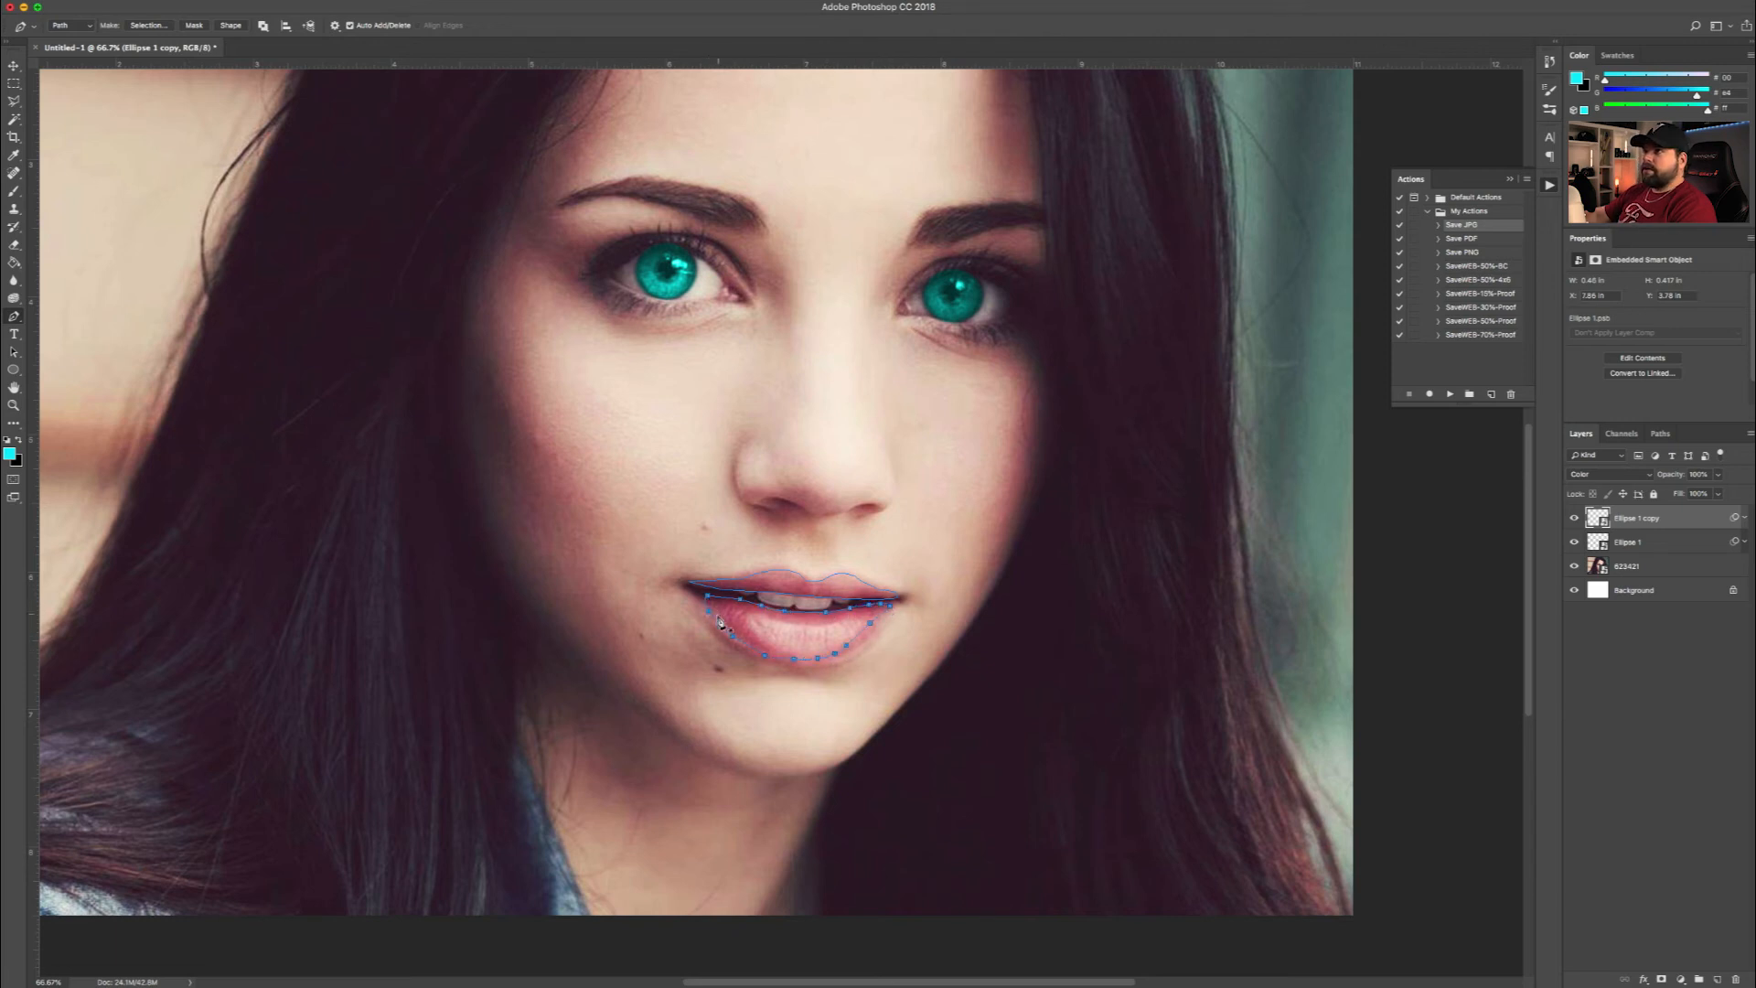
click(228, 26)
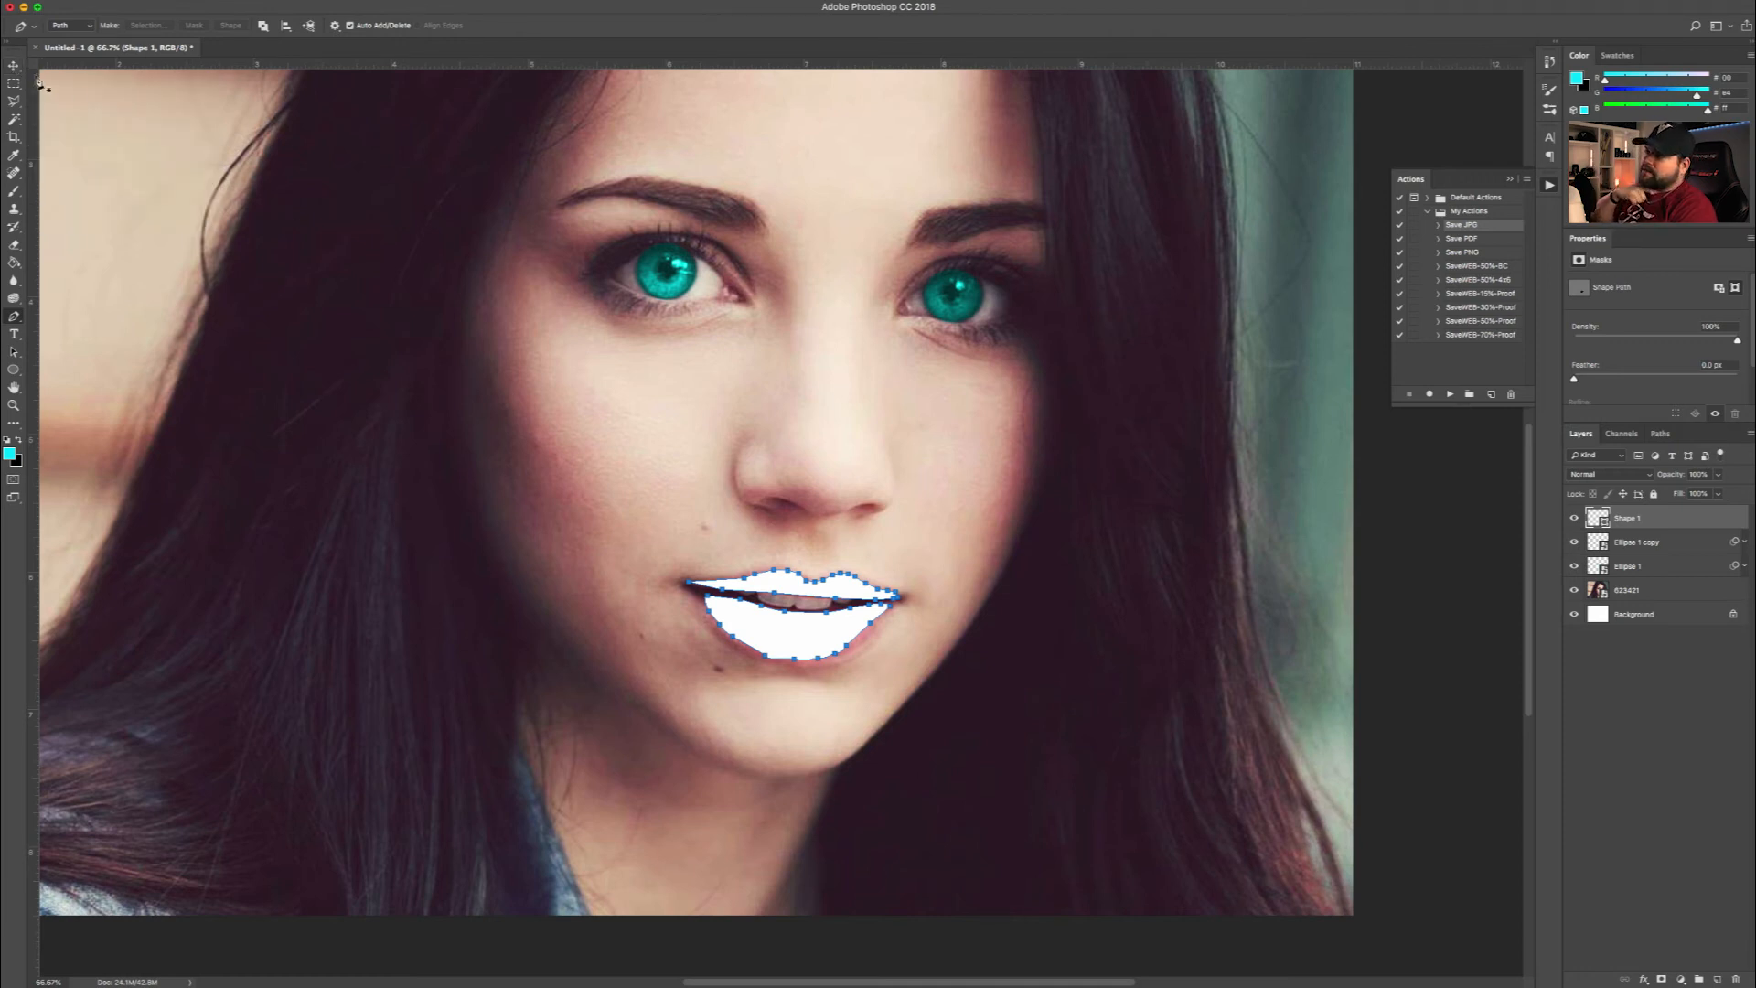
click(14, 66)
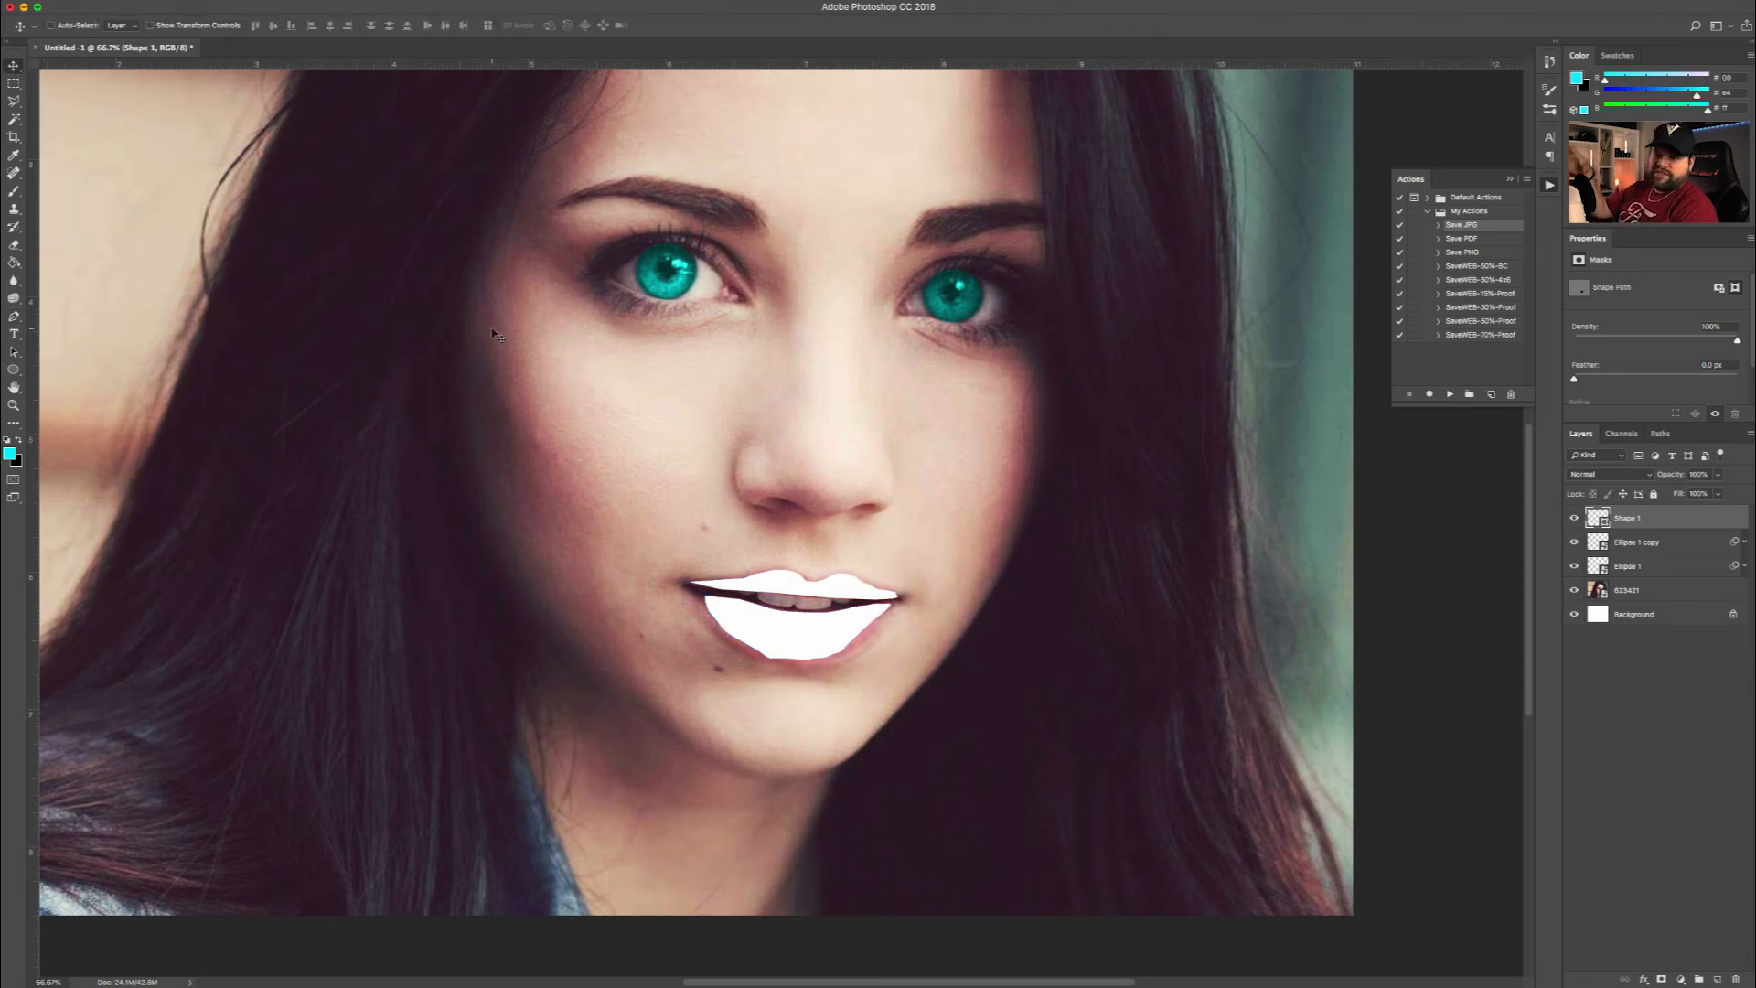
Fill the lip shape with dark red and adjust the lower path's anchor points to follow the lower lip's edge.
double_click(1597, 518)
drag(743, 843, 800, 820)
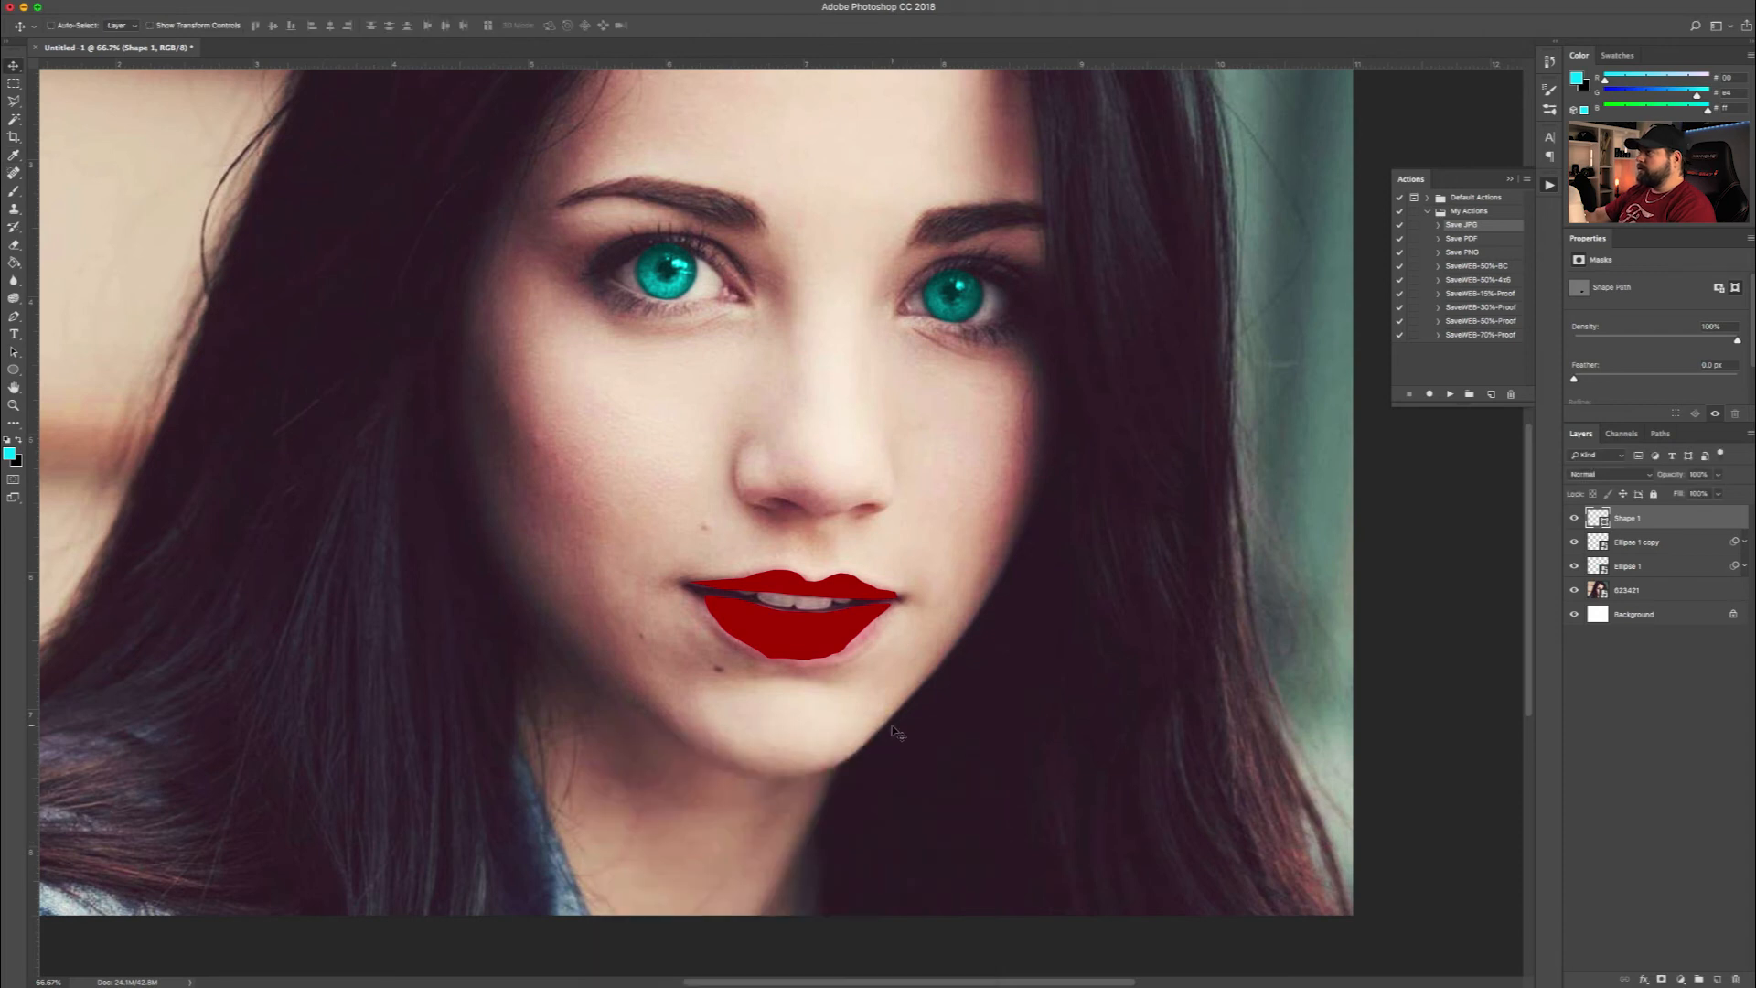
key(super)
super+click(852, 655)
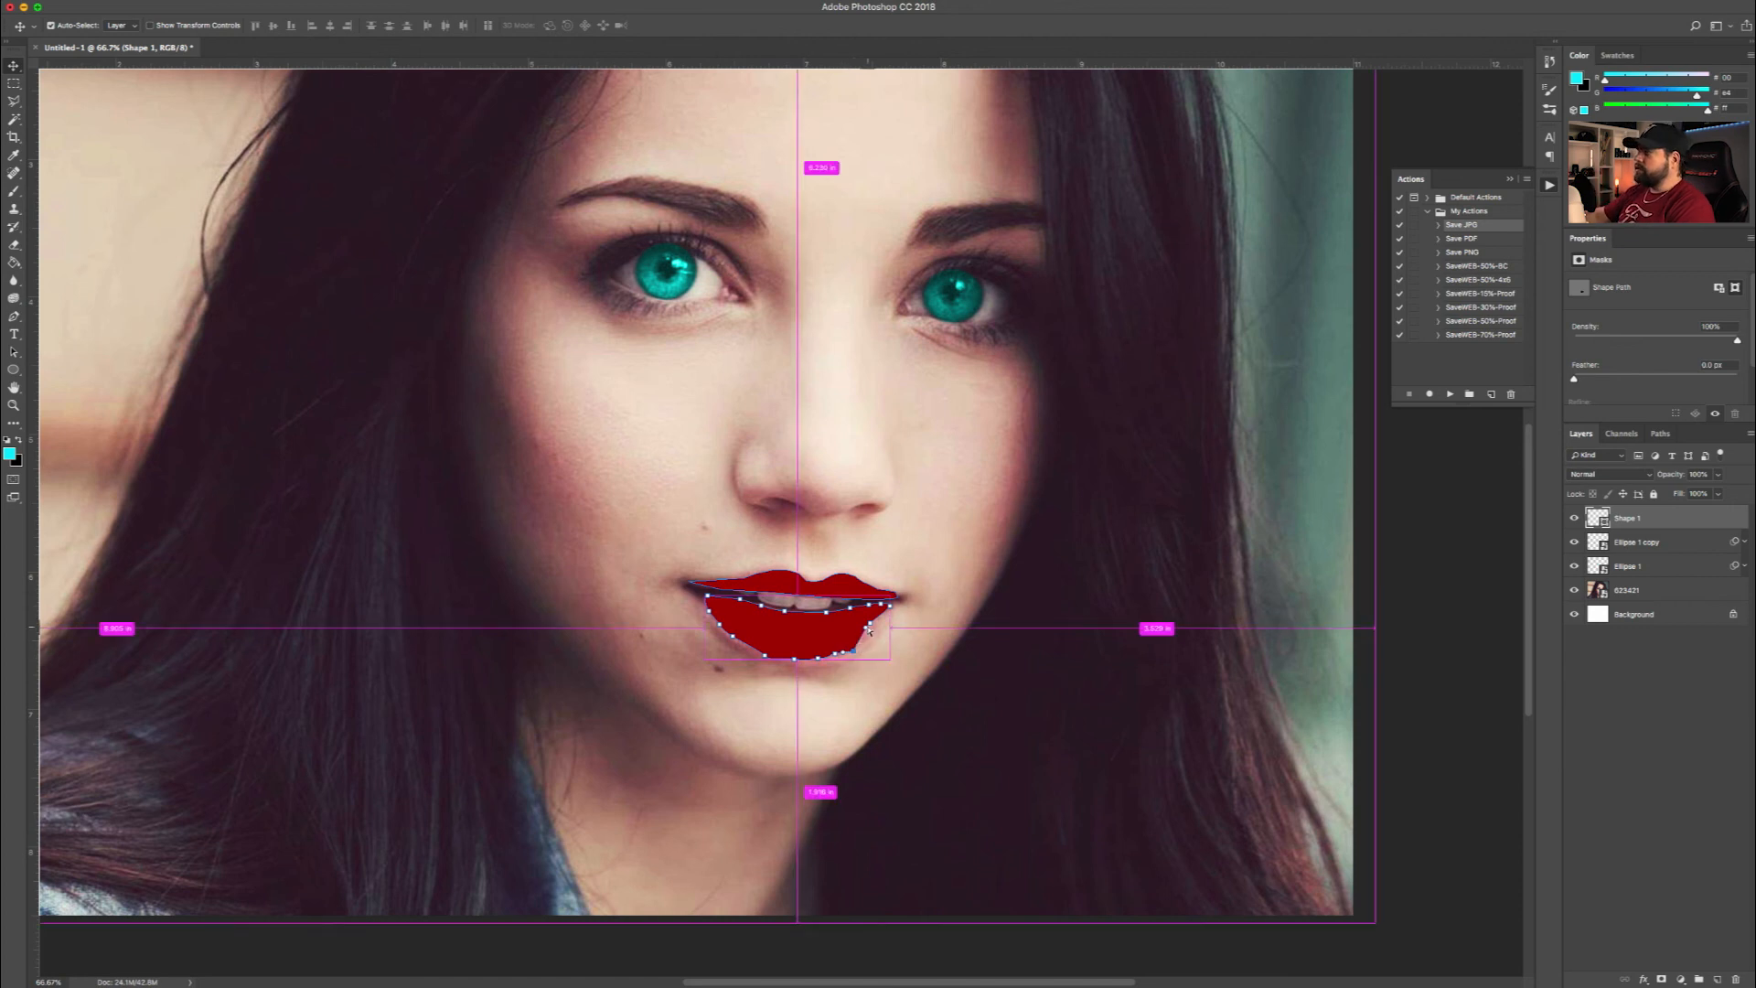
drag(870, 622, 792, 663)
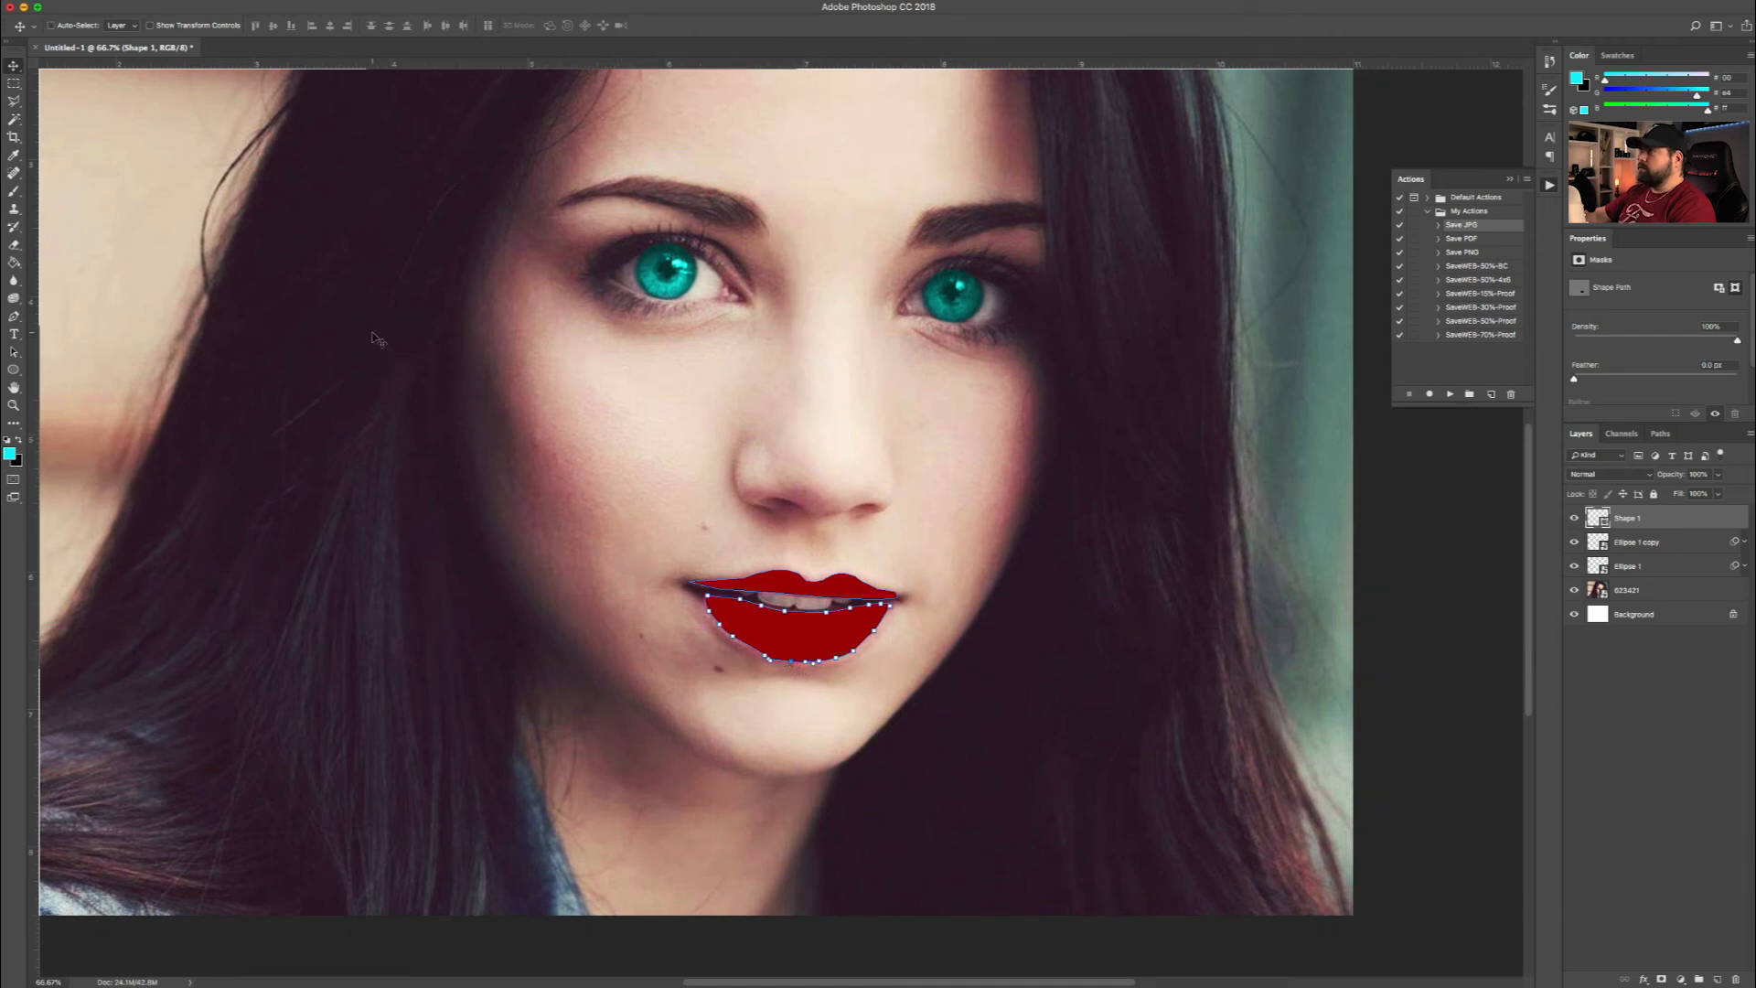
drag(756, 655, 734, 641)
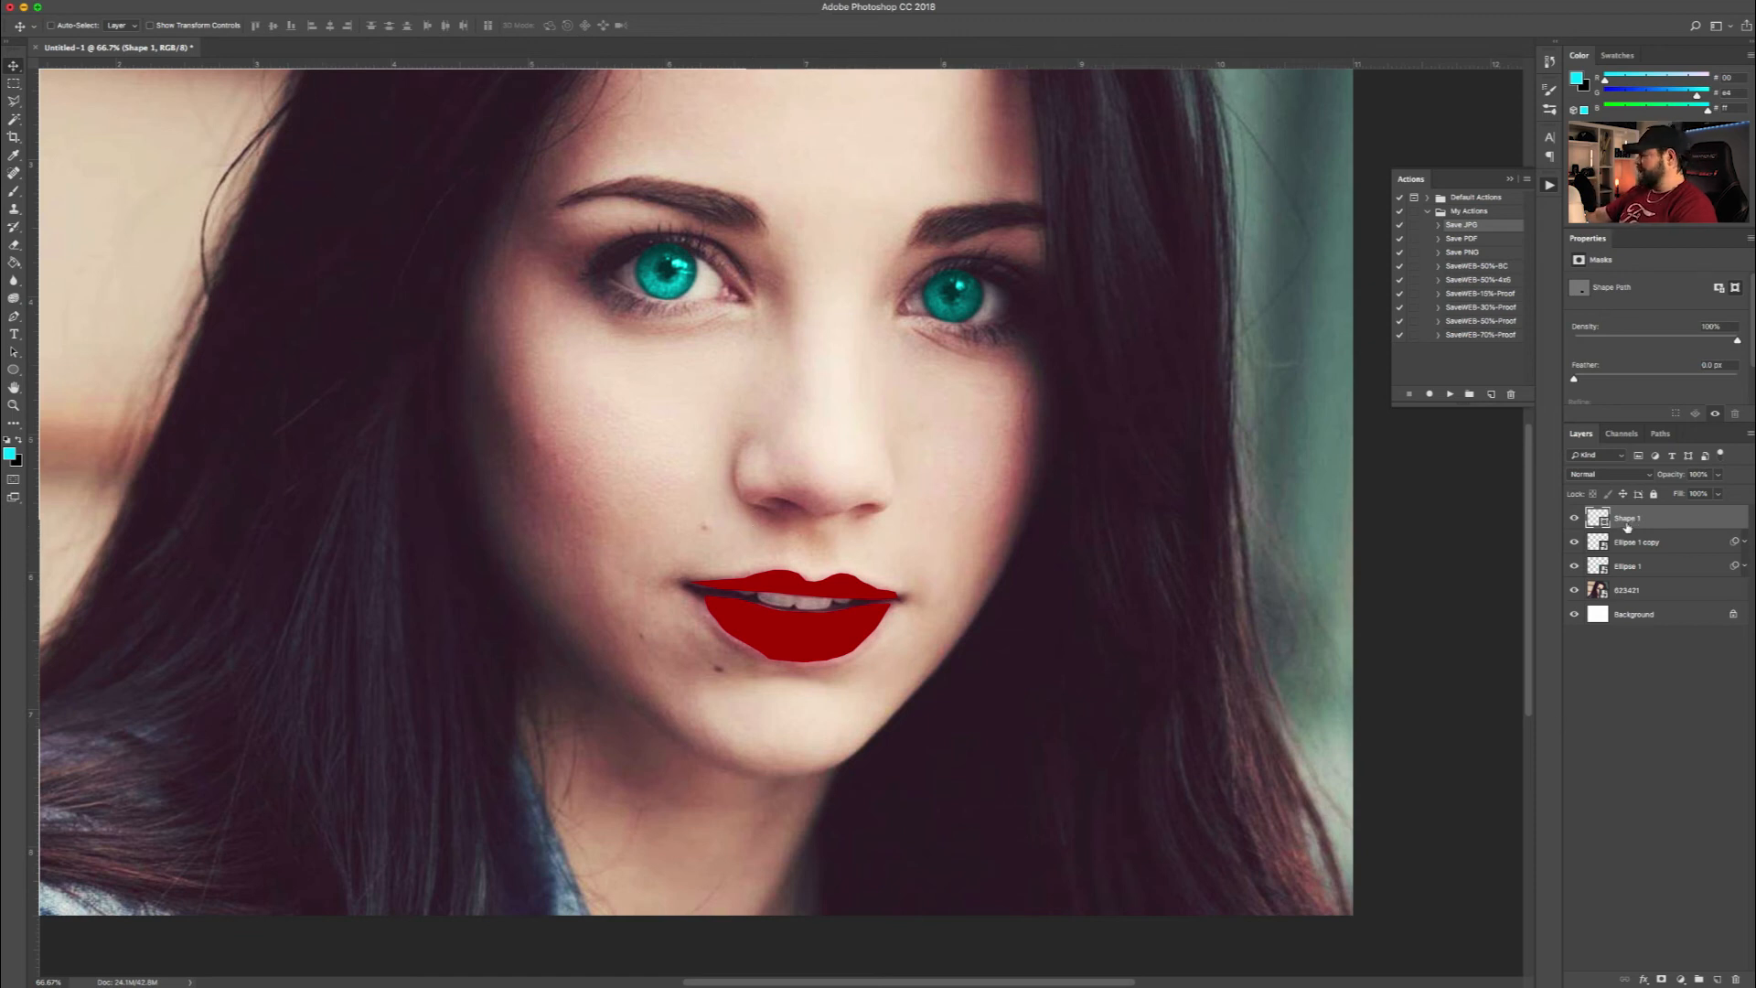
Try the Color blend mode on the lip shape layer, set it to Overlay instead, and lower the layer opacity to 53%.
click(1609, 474)
click(1588, 770)
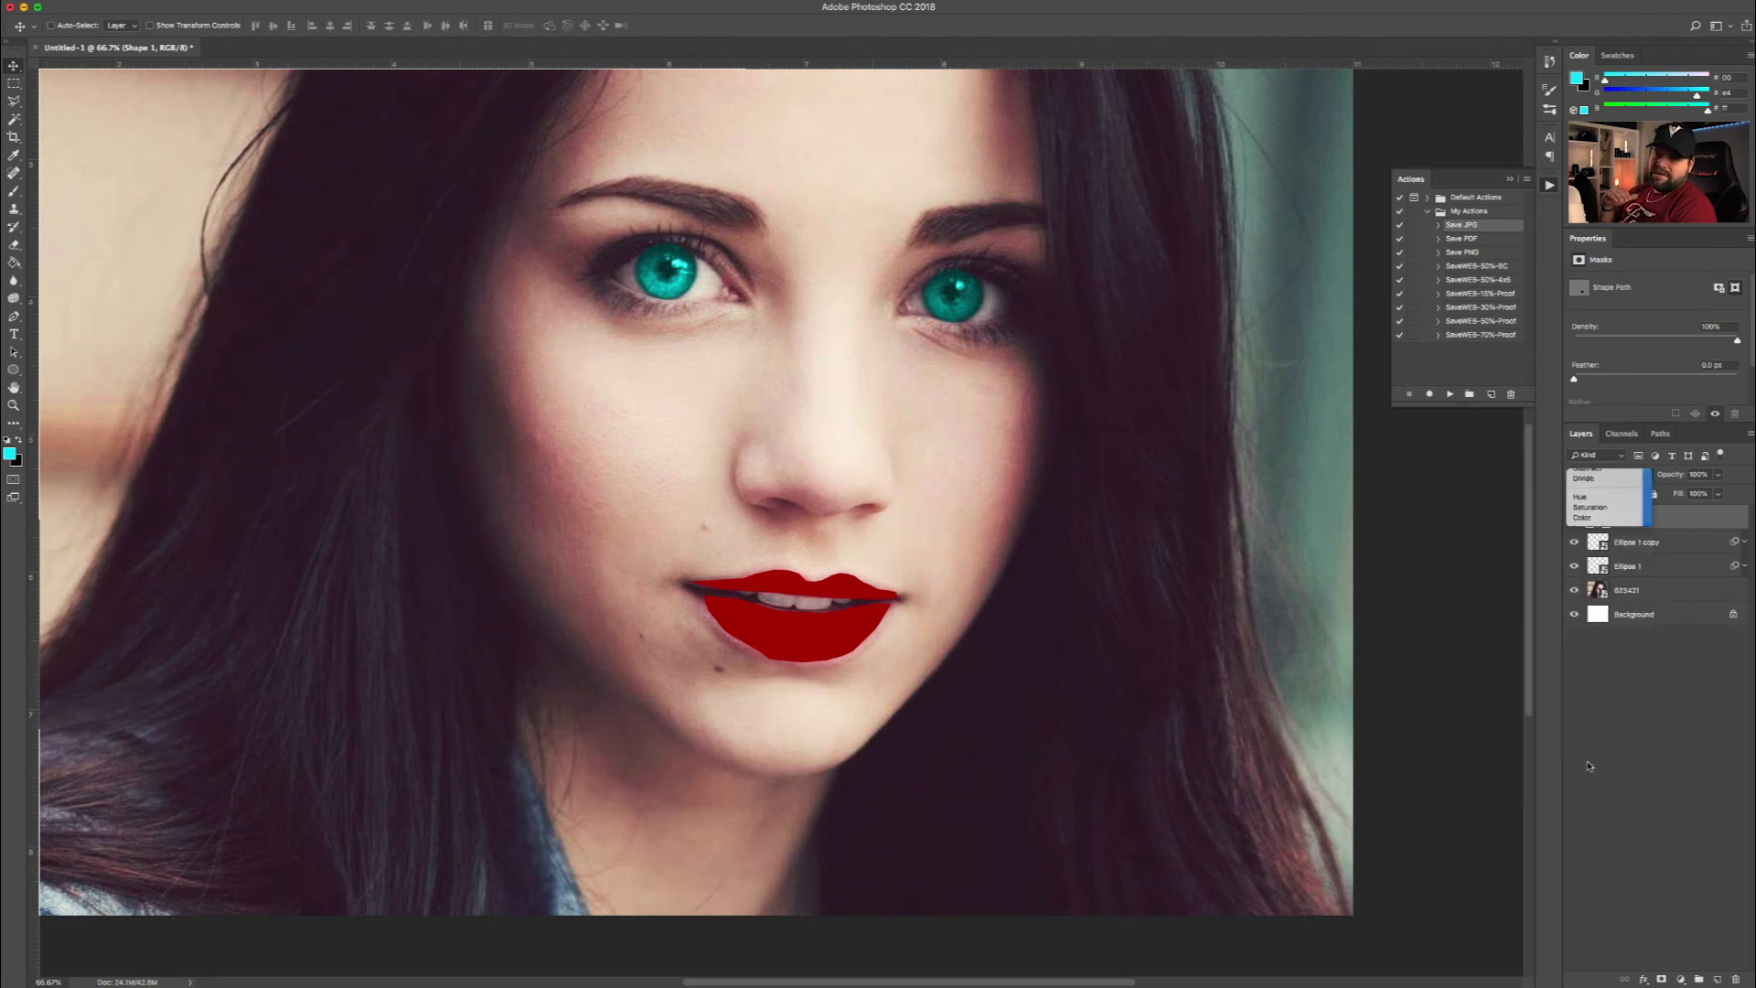
click(1607, 474)
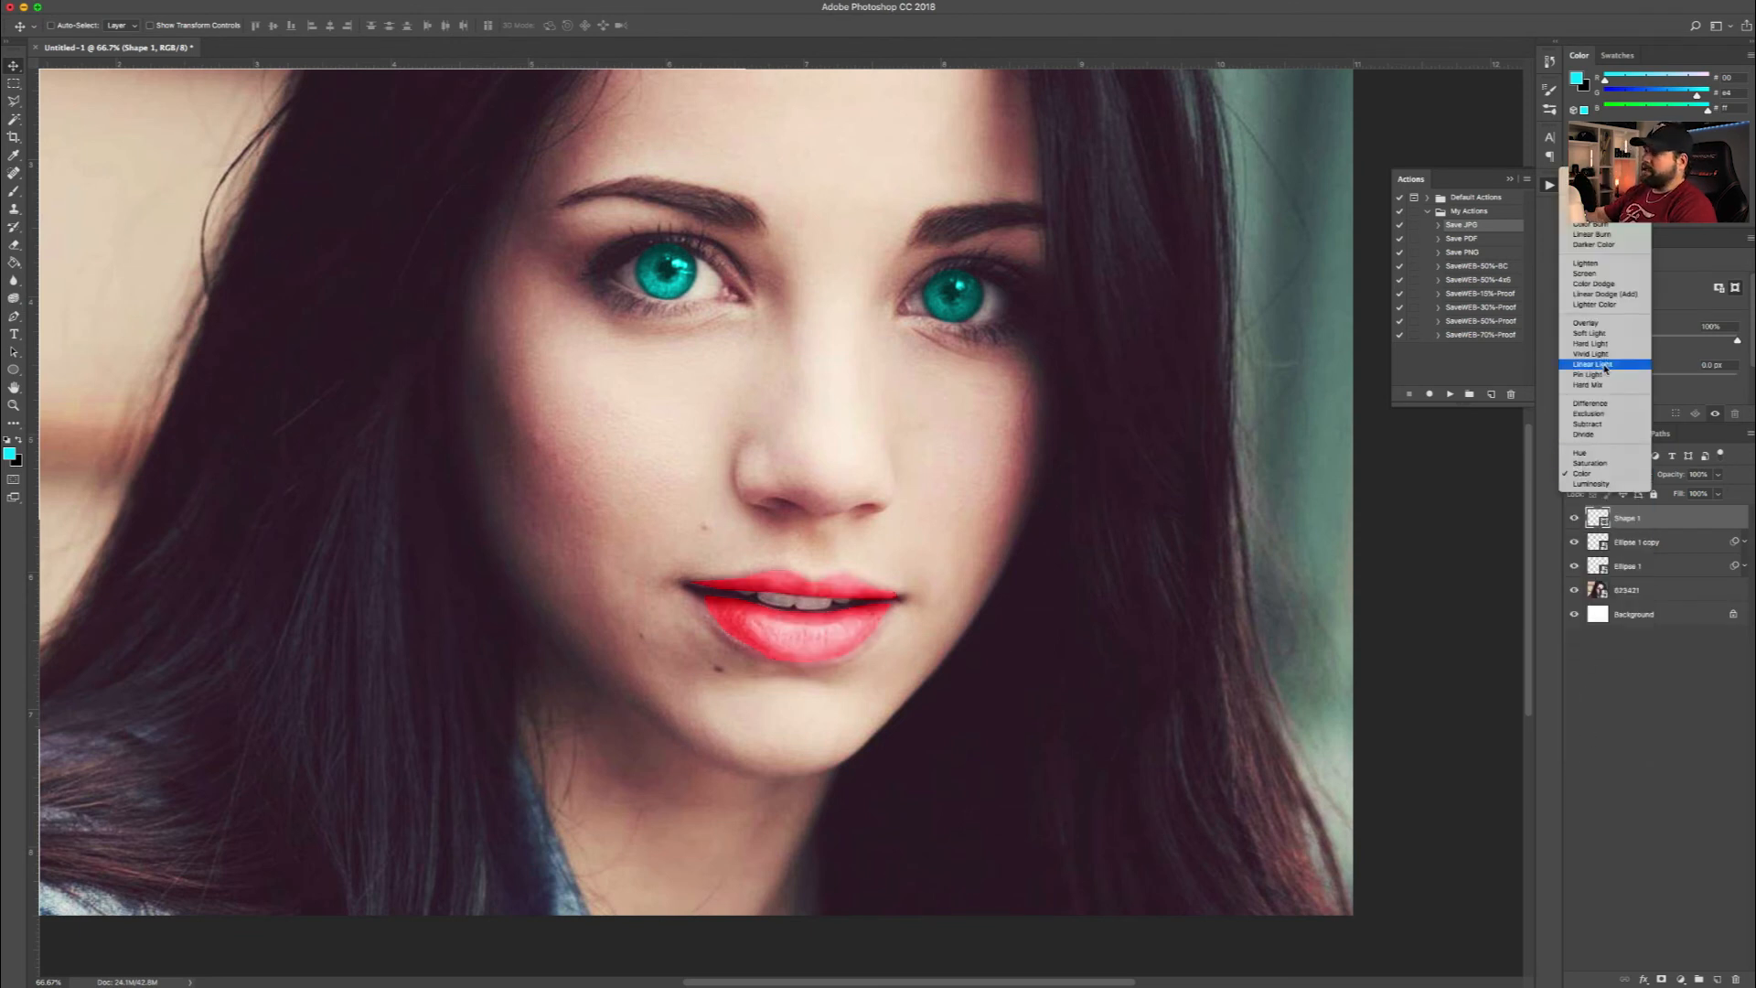
click(1587, 323)
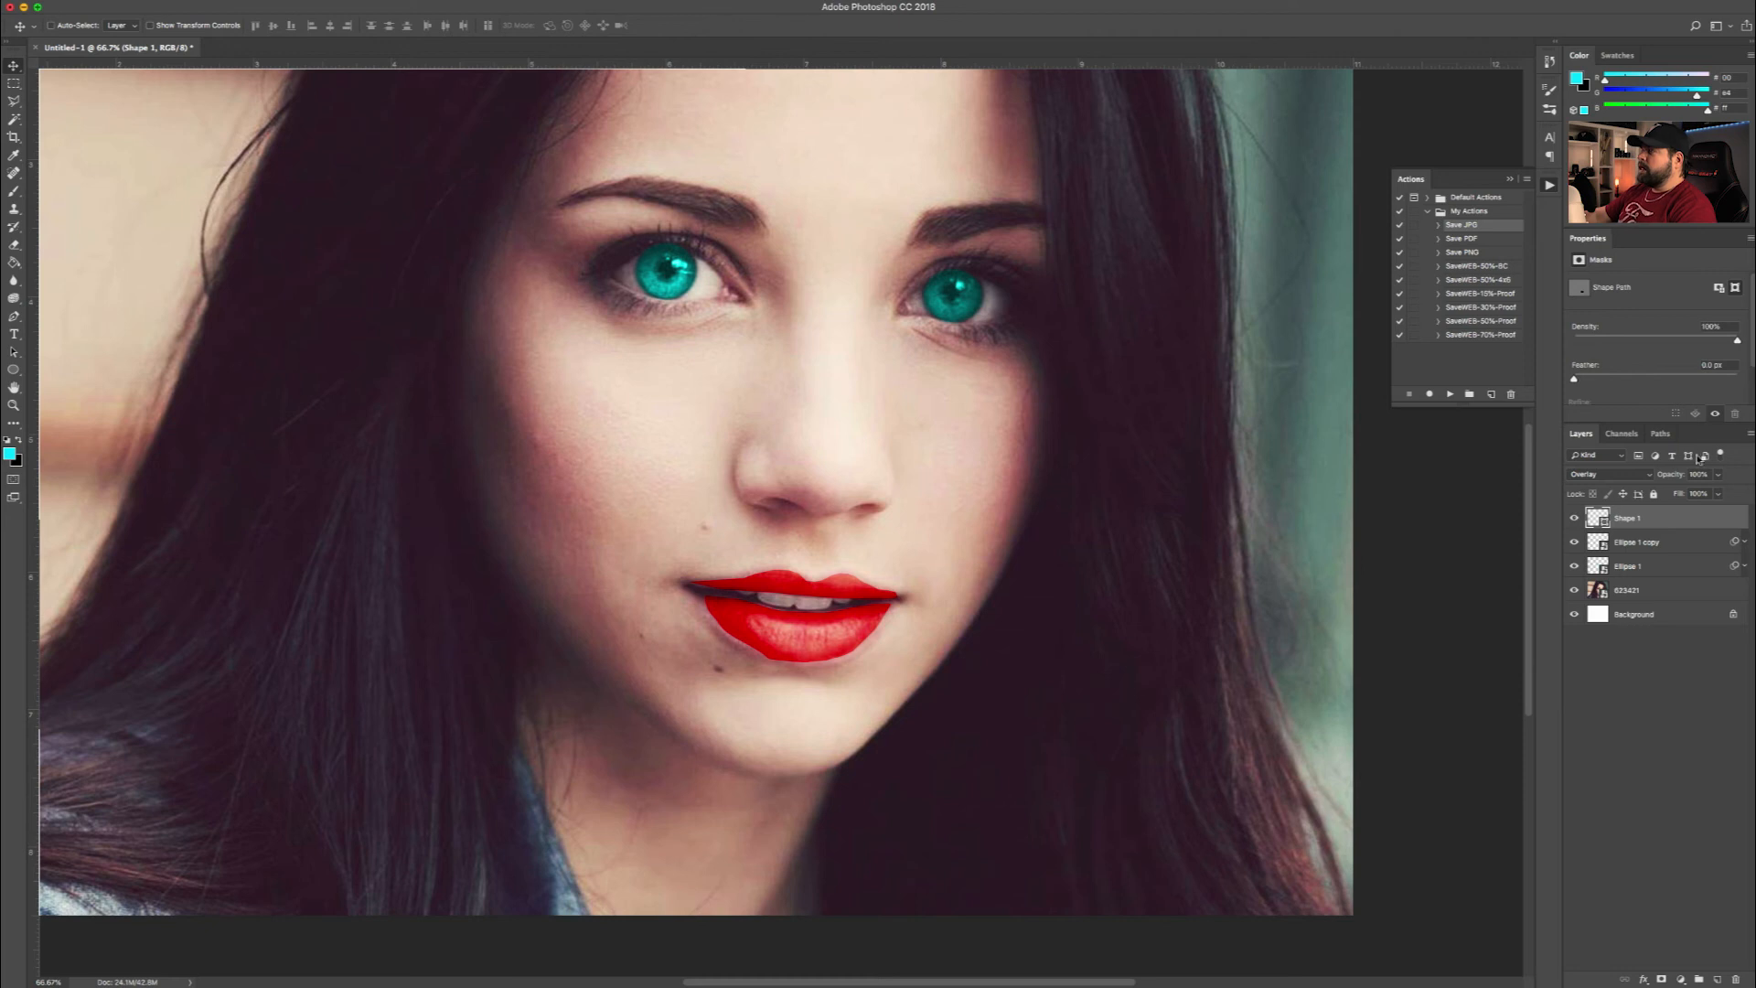
click(1718, 475)
drag(1719, 495, 1690, 495)
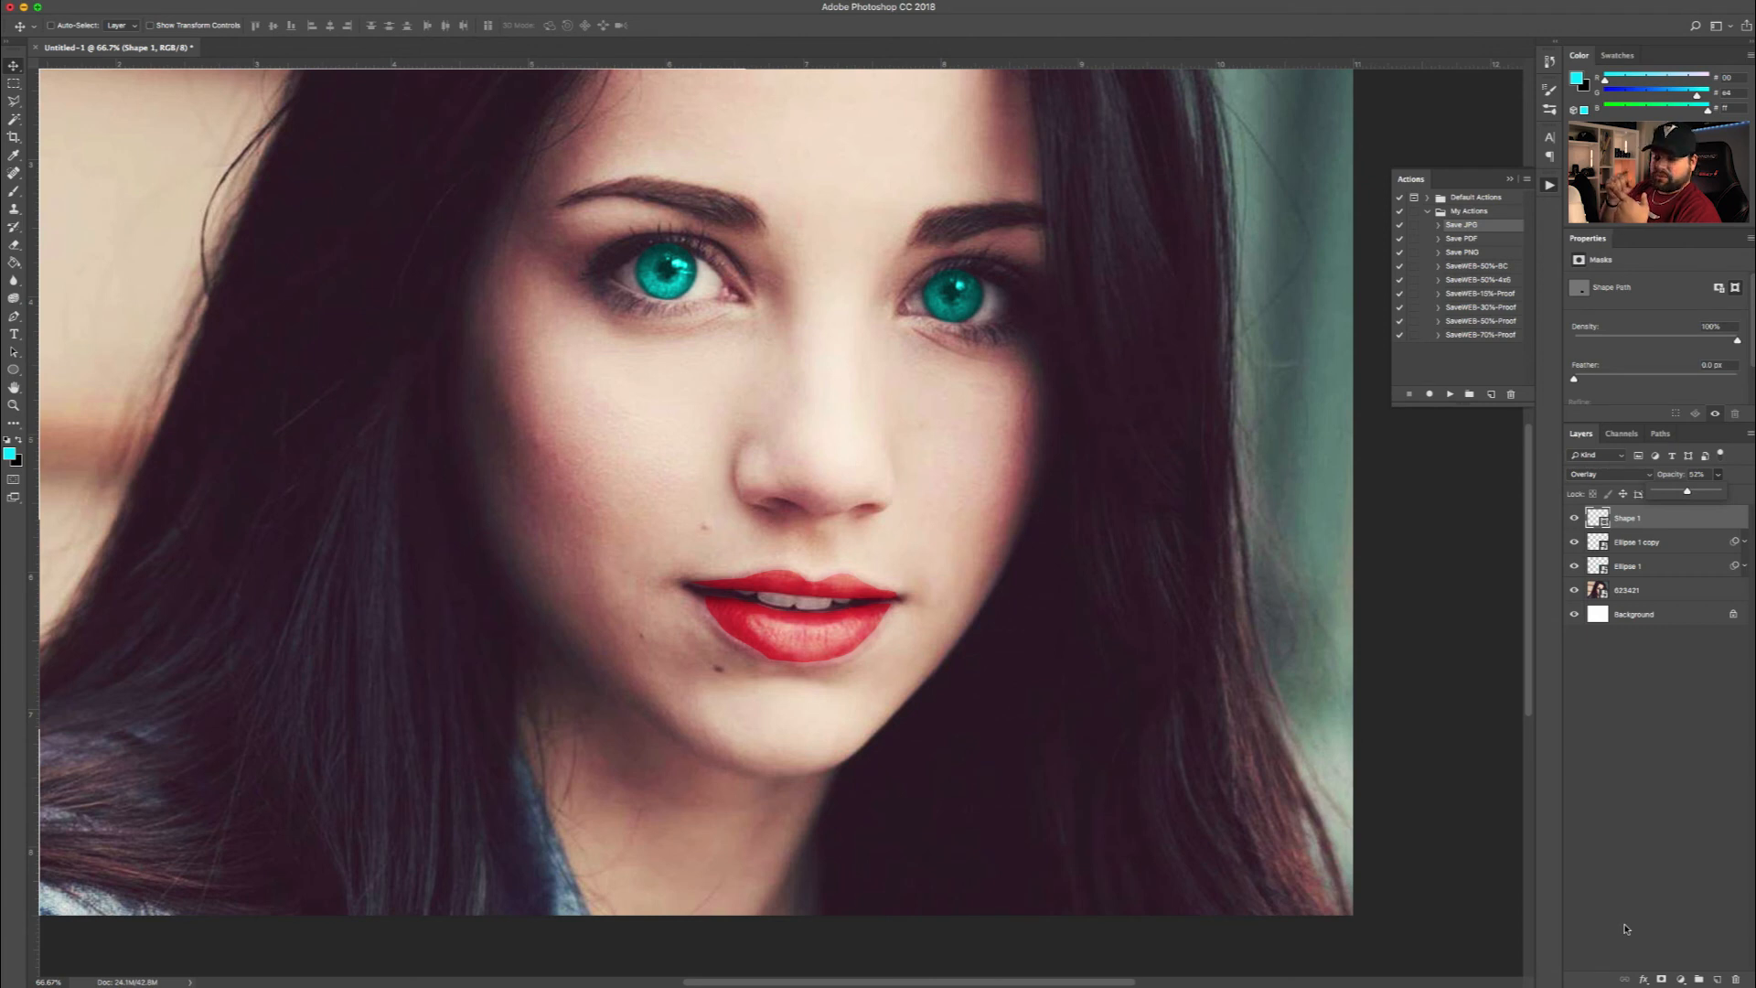
Add a layer mask to the lip shape and lightly erase along the lower lip with a soft Eraser reduced to about 40 px.
click(1661, 980)
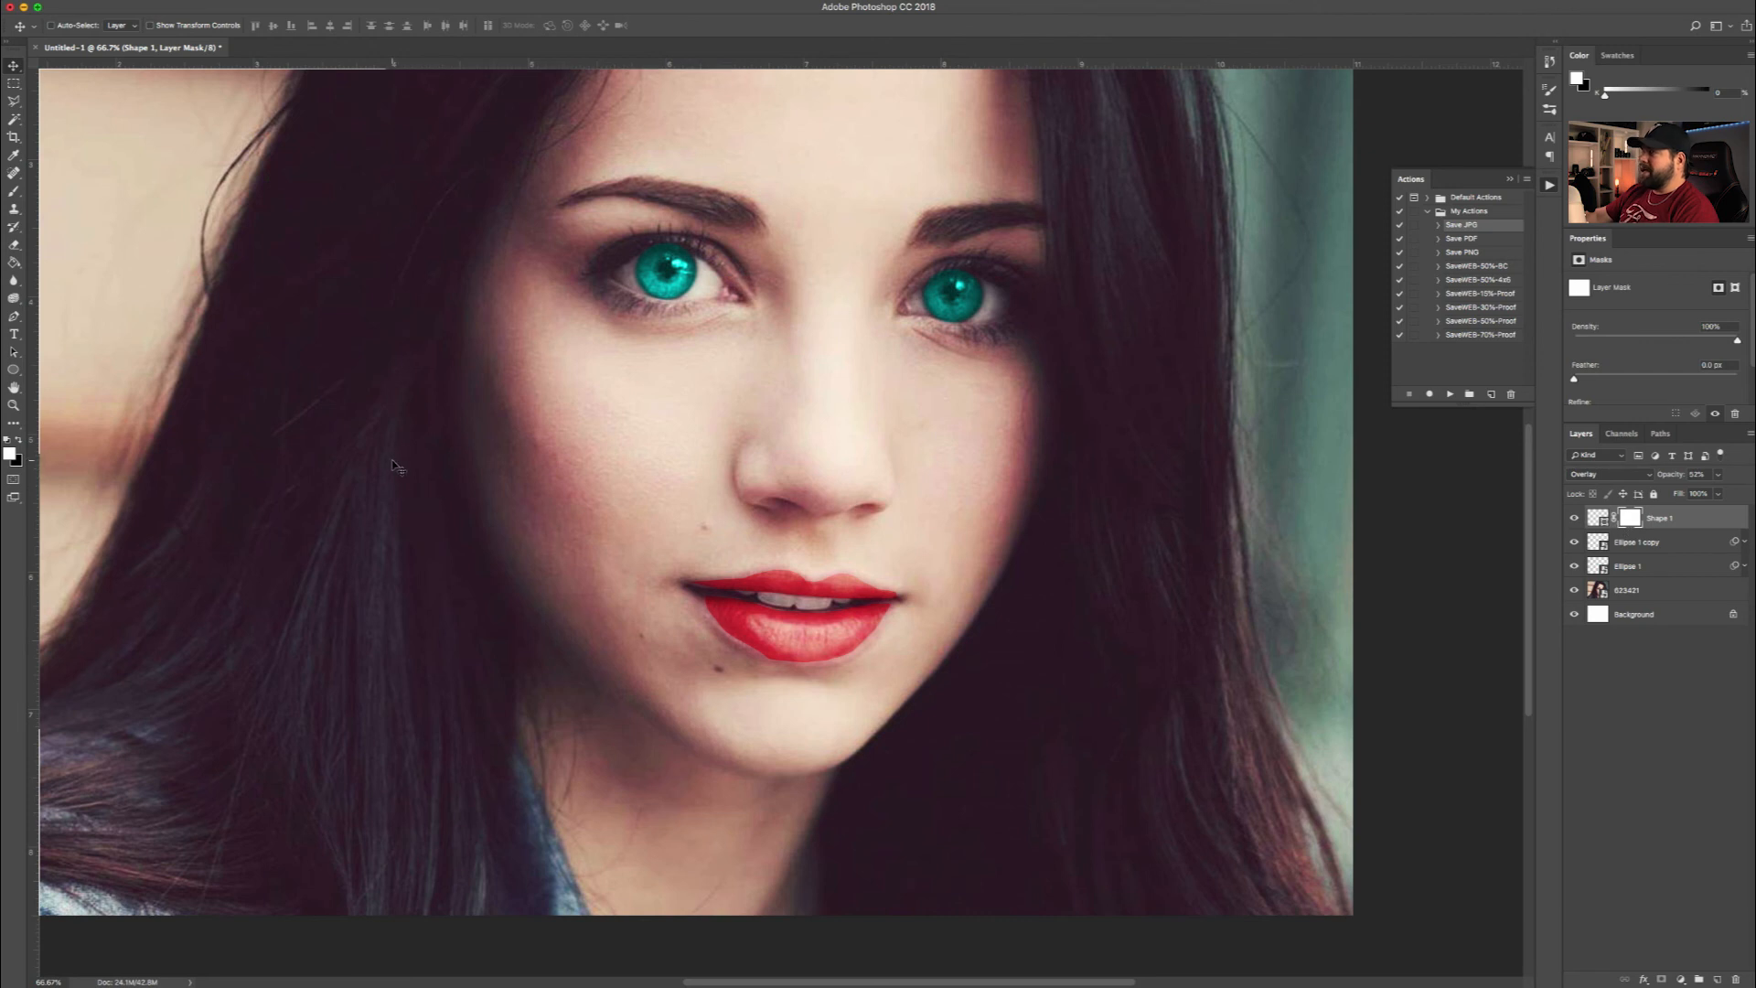
click(13, 246)
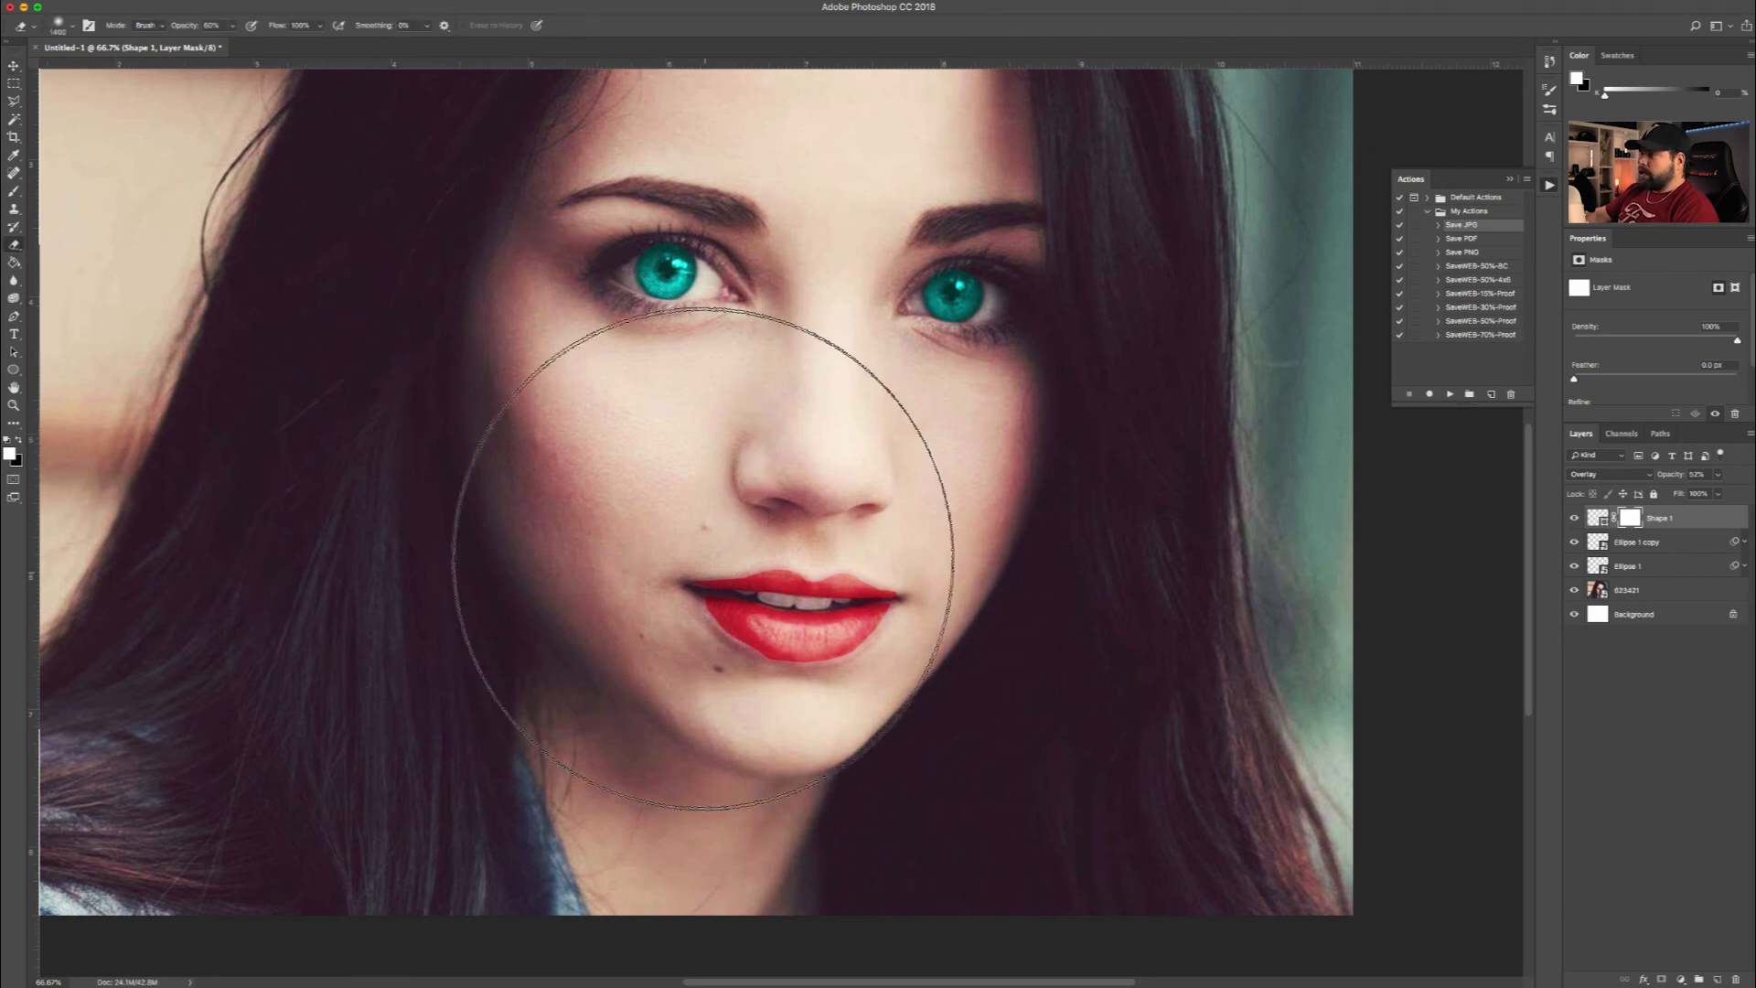
key([)
key([)
key([)
key([)
key([)
key([)
key([)
key([)
key([)
key([)
key([)
key([)
key([)
key([)
key([)
key([)
key([)
key([)
key([)
key([)
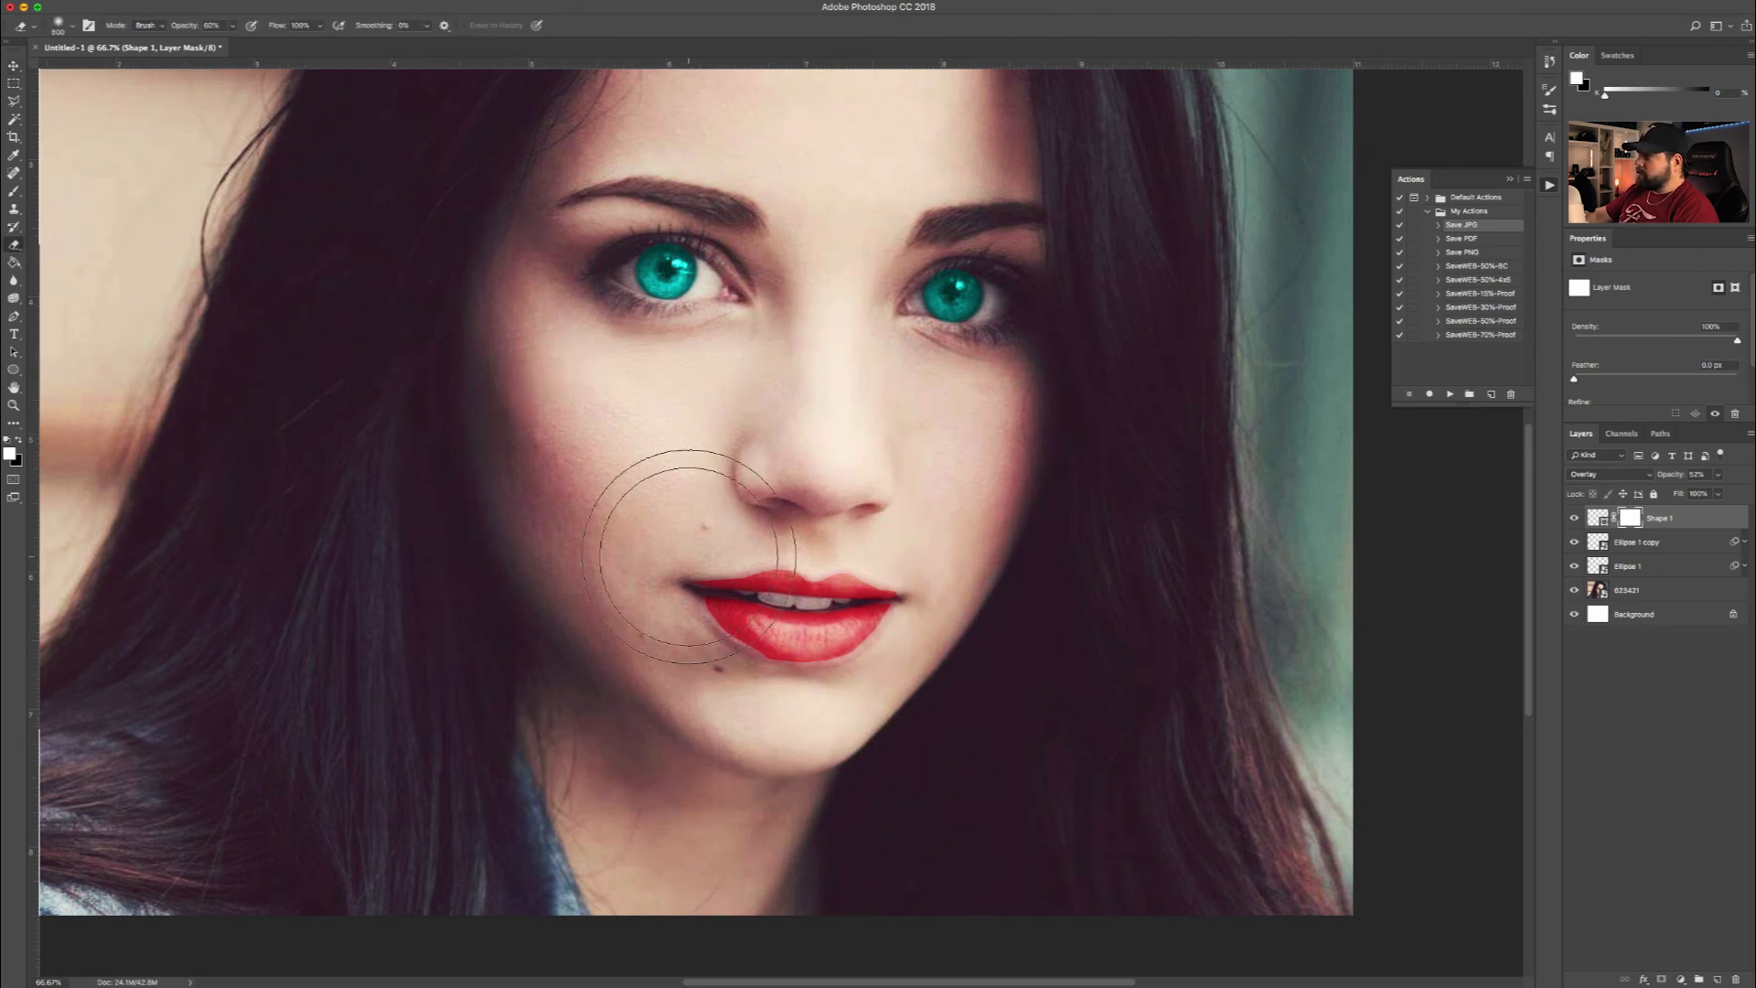
key([)
key([)
key([)
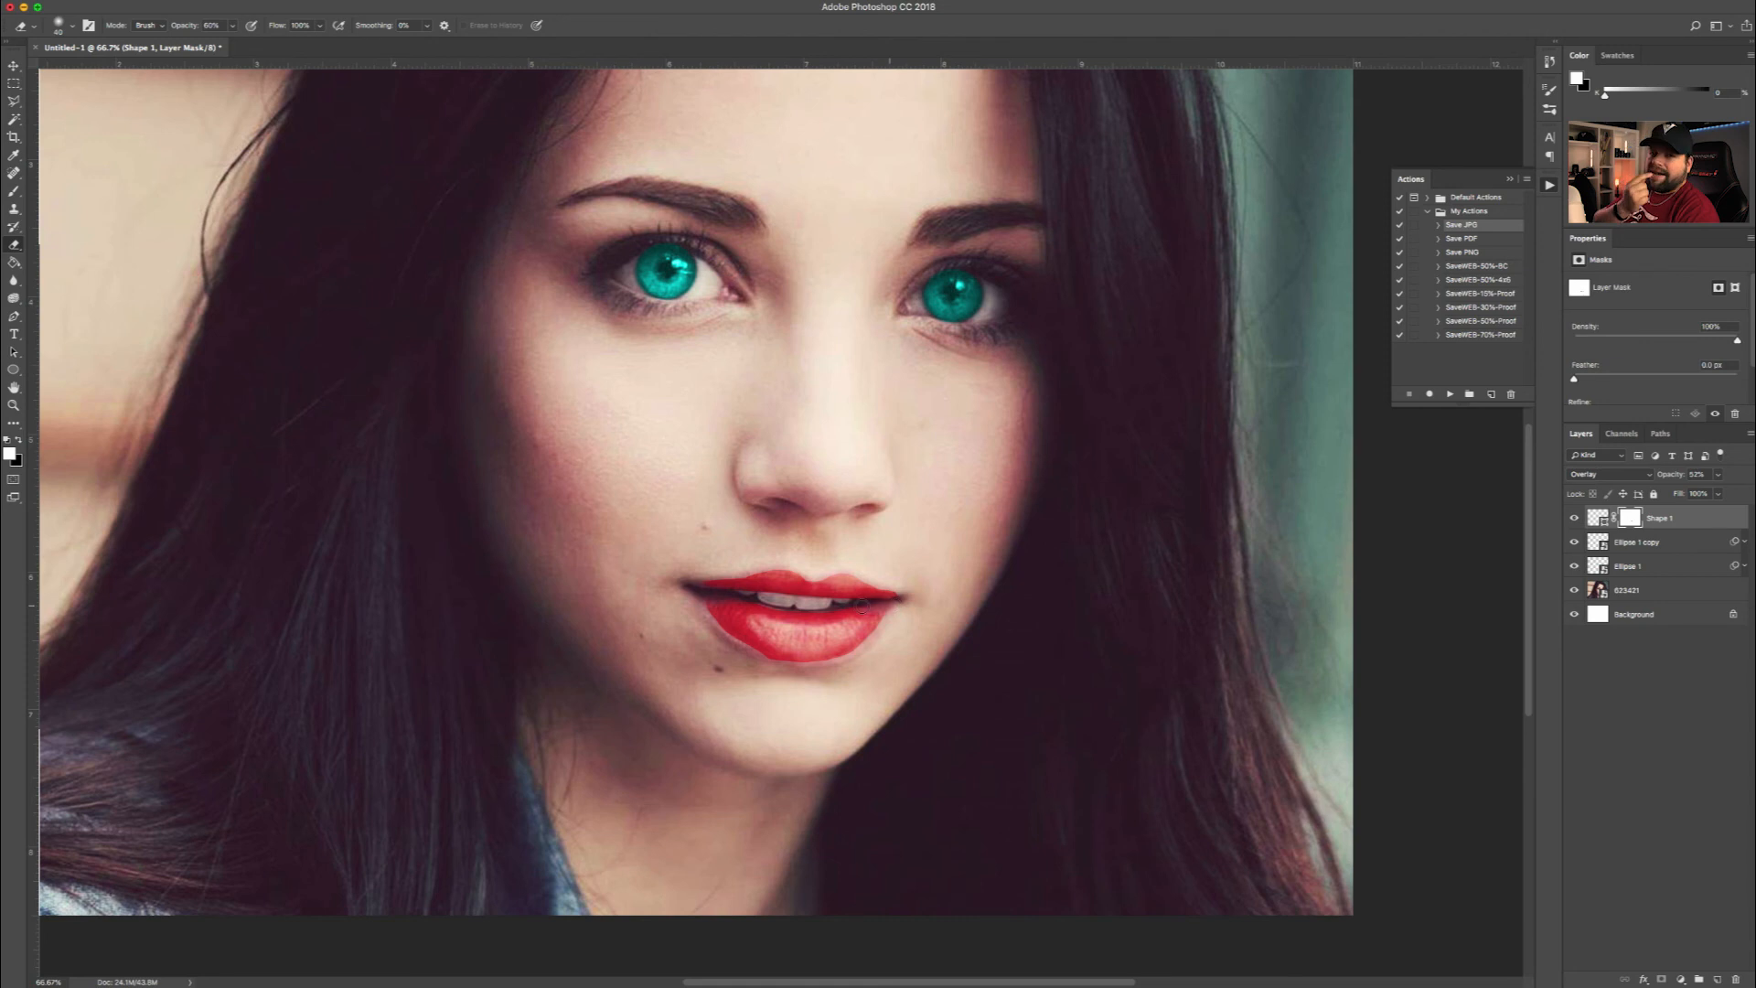
mouse_move(845, 635)
mouse_down()
mouse_move(759, 624)
mouse_move(854, 626)
mouse_up()
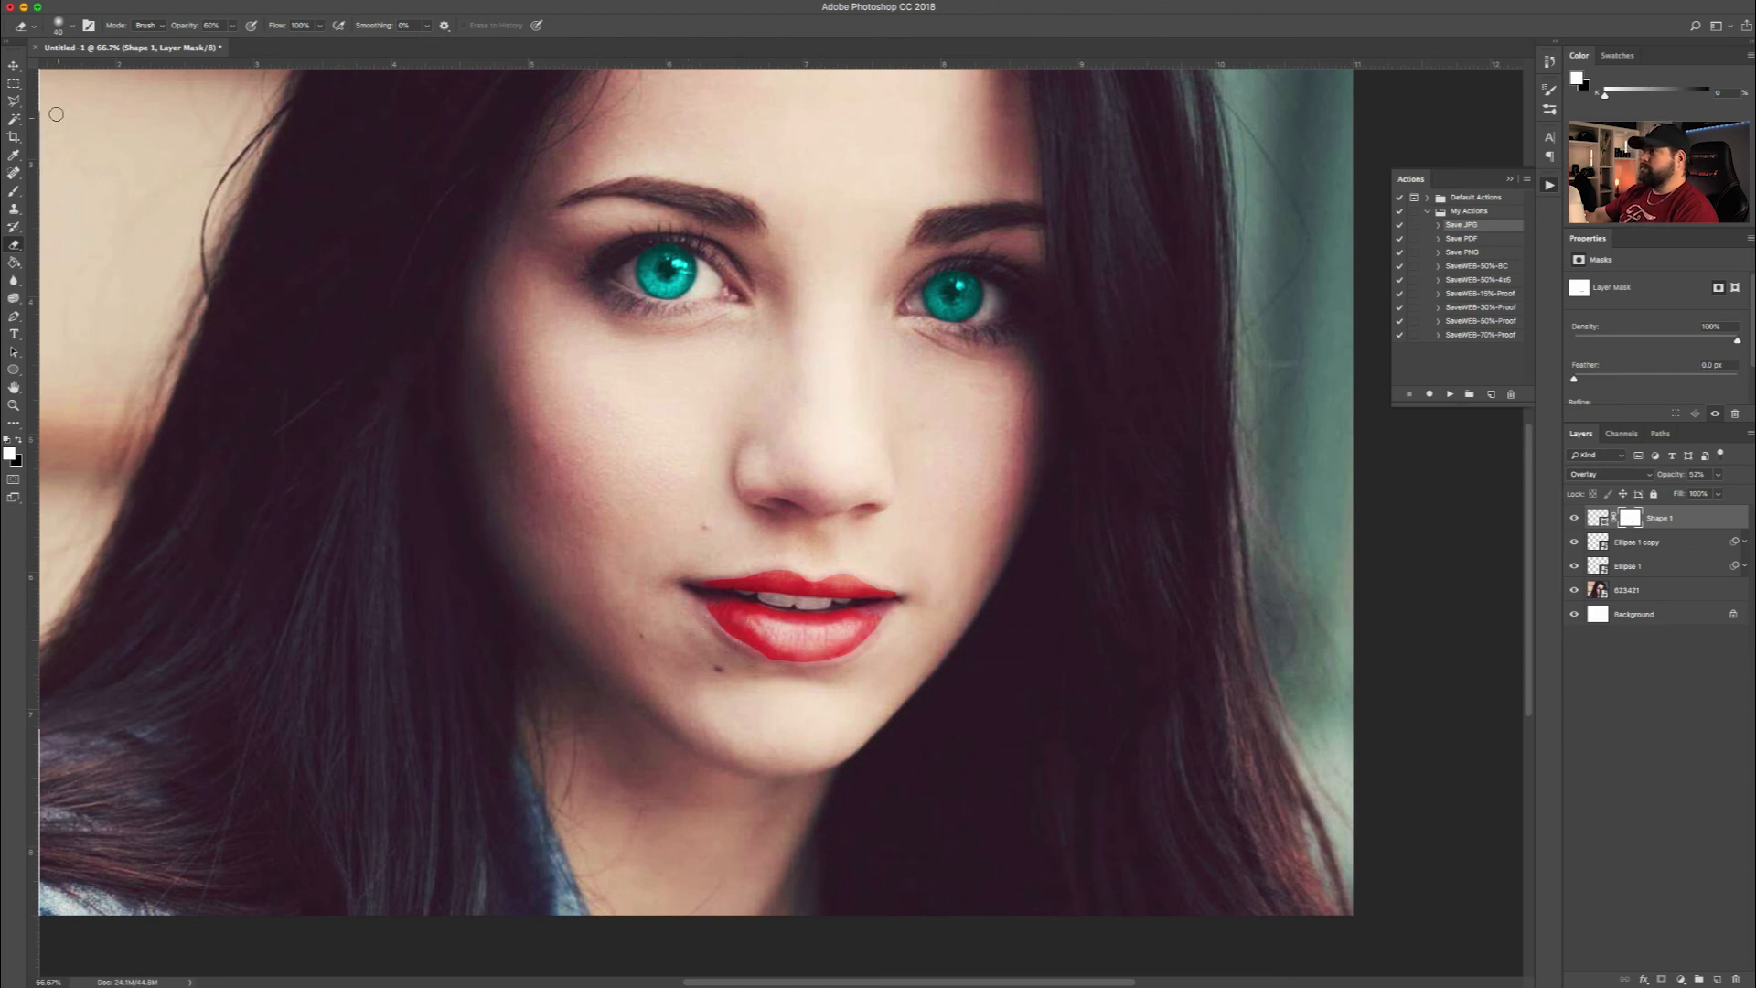
Convert the lip shape layer to a smart object, apply a Gaussian Blur smart filter, and collapse its filter list.
key(v)
mouse_move(332, 7)
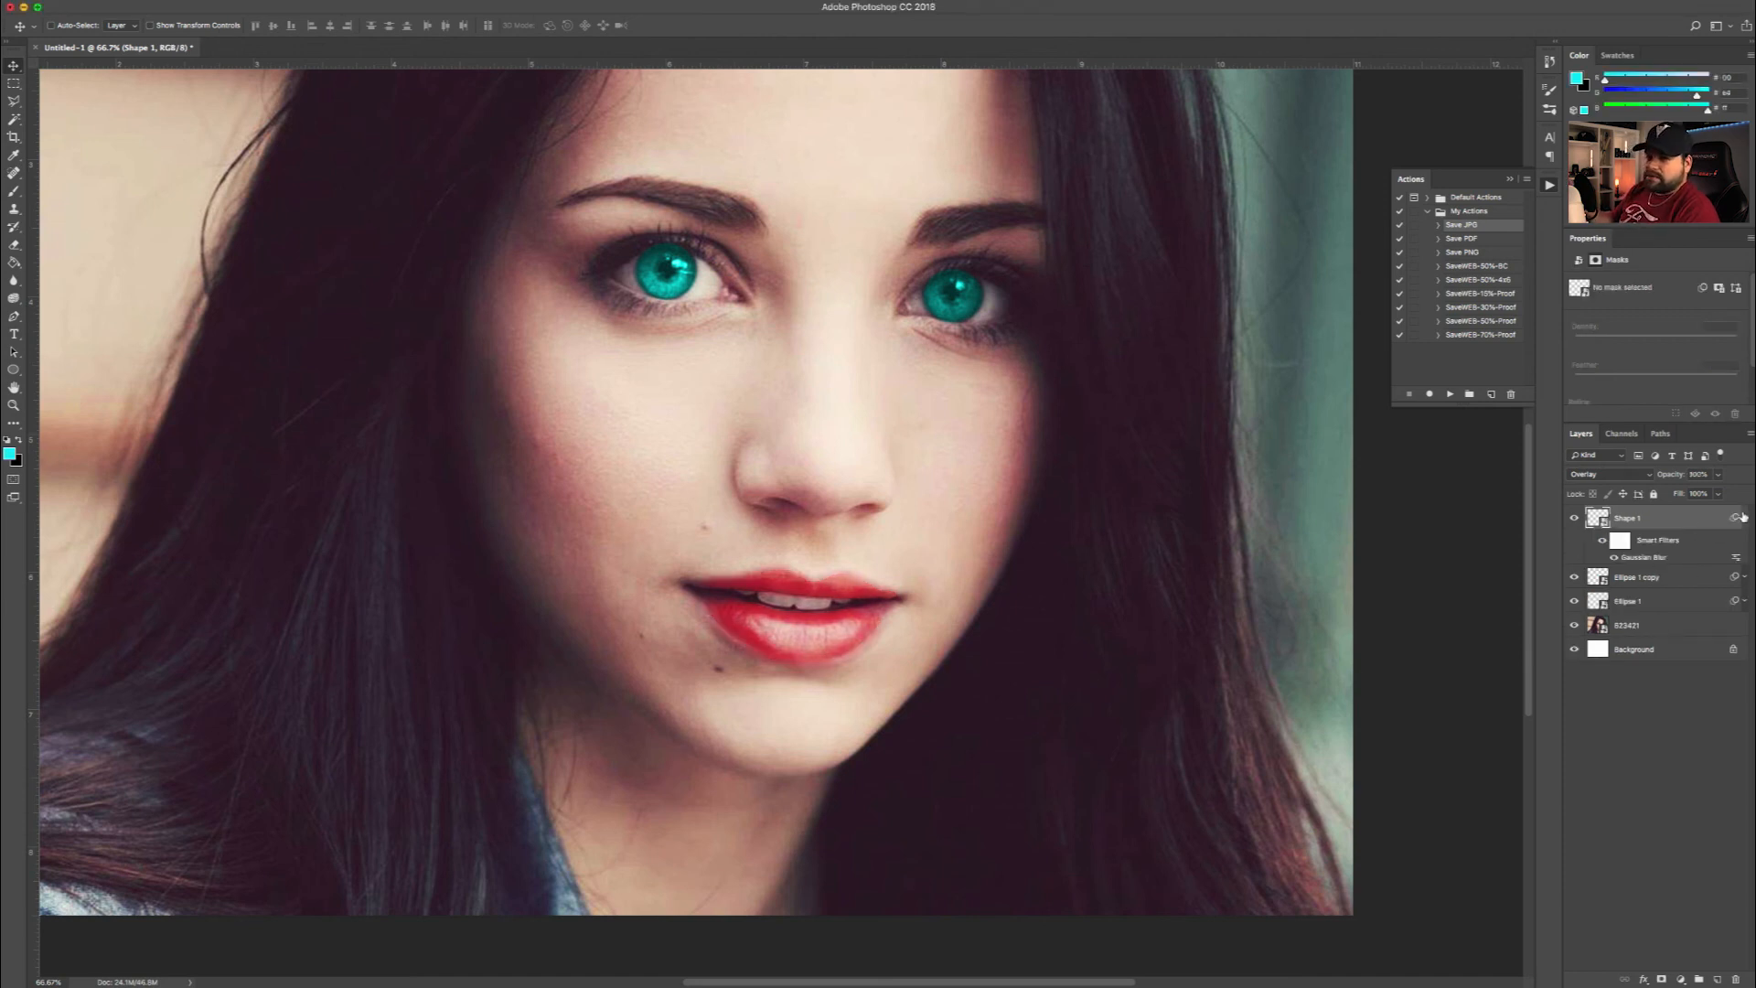
click(1743, 516)
Group the lip shape layer with both ellipse layers.
key(super+alt+a)
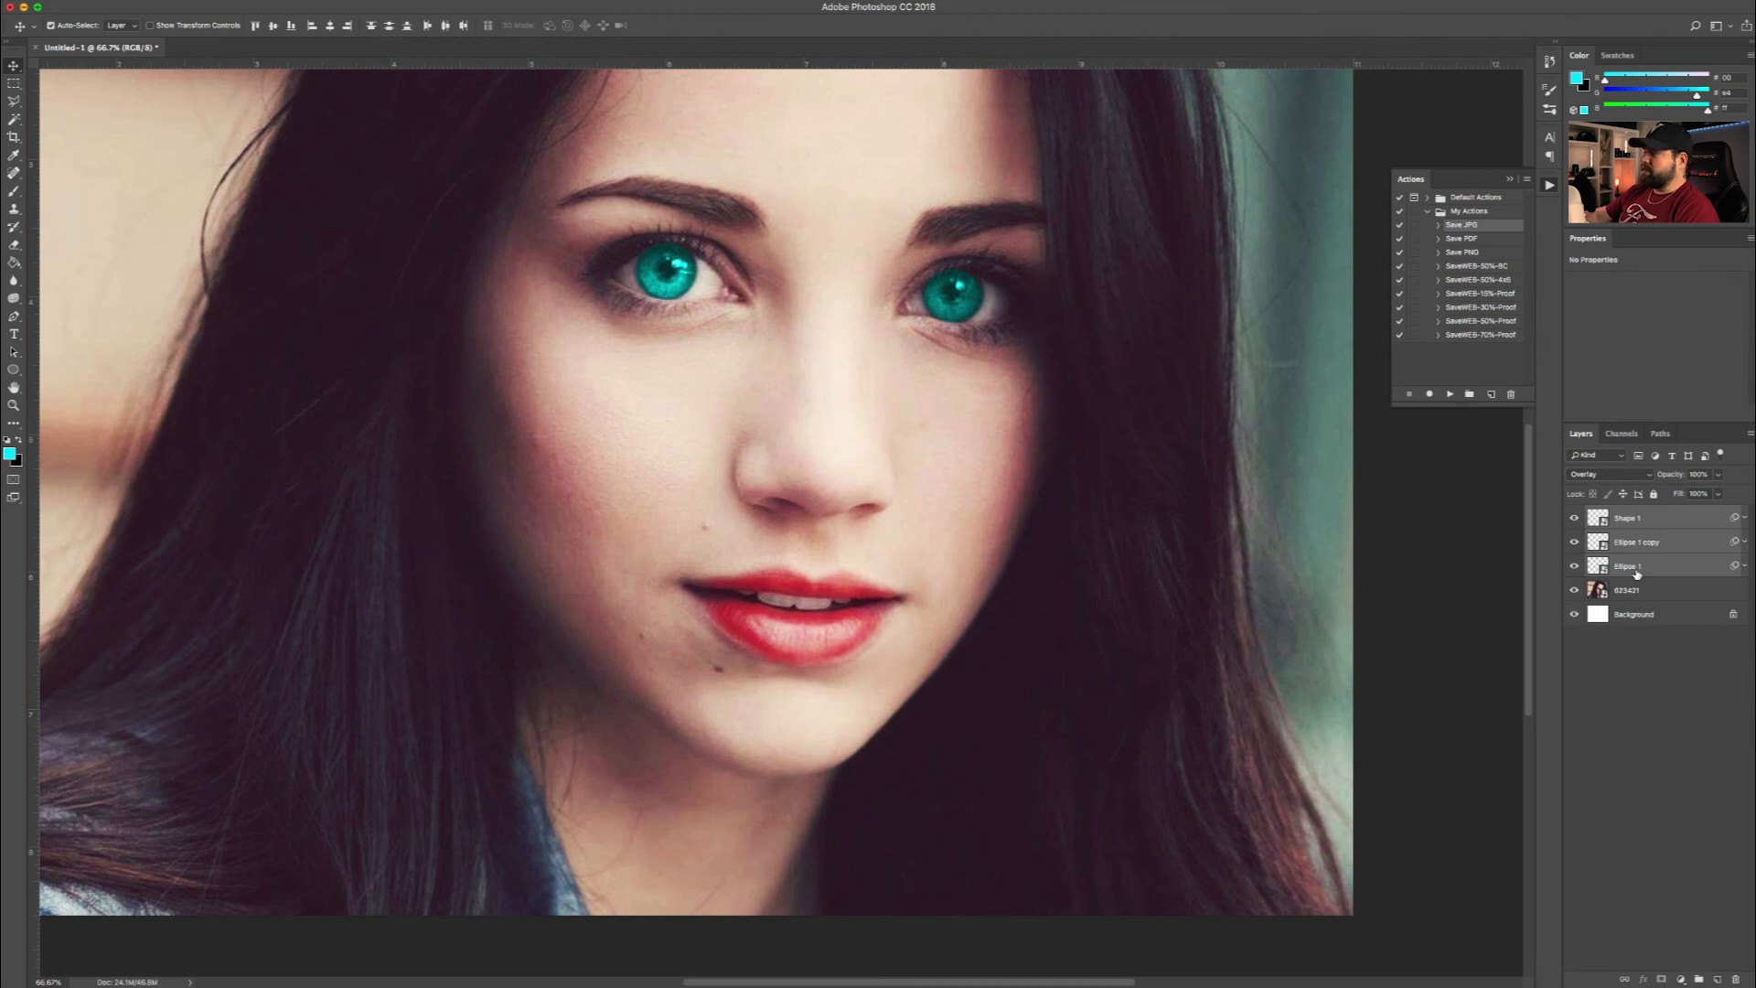
key(super+g)
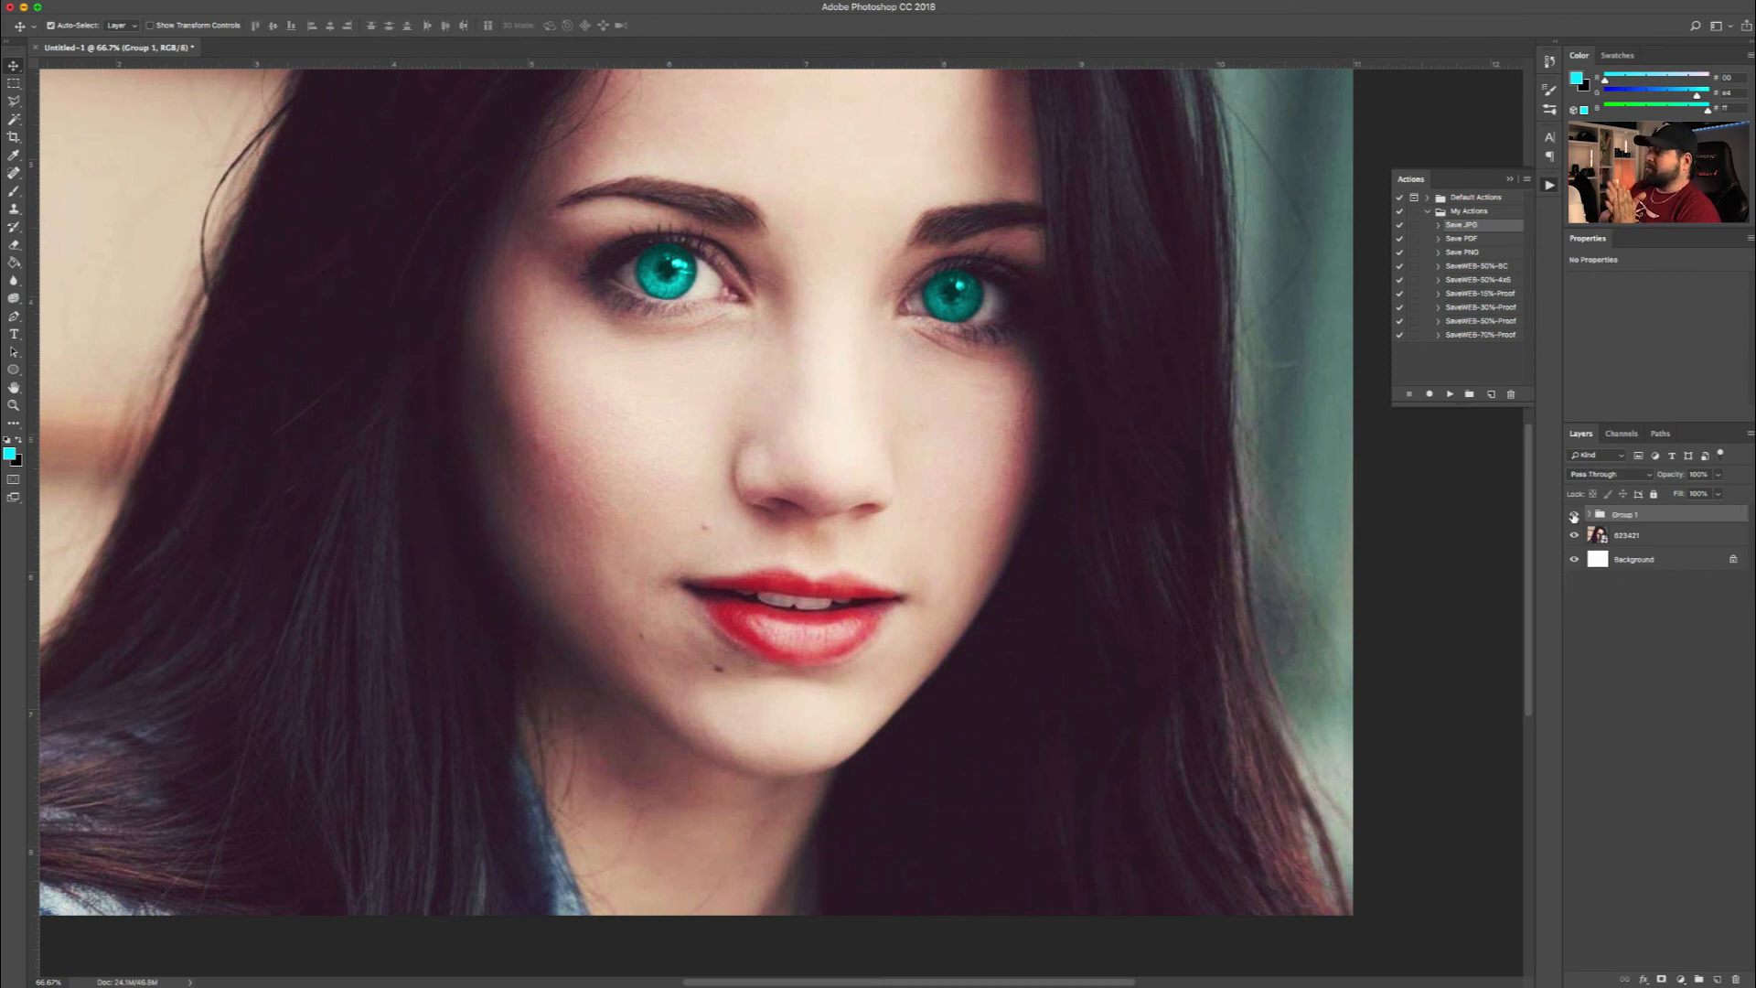
Compare the whole portrait with and without the grouped eye and lip recoloring.
key(super+minus)
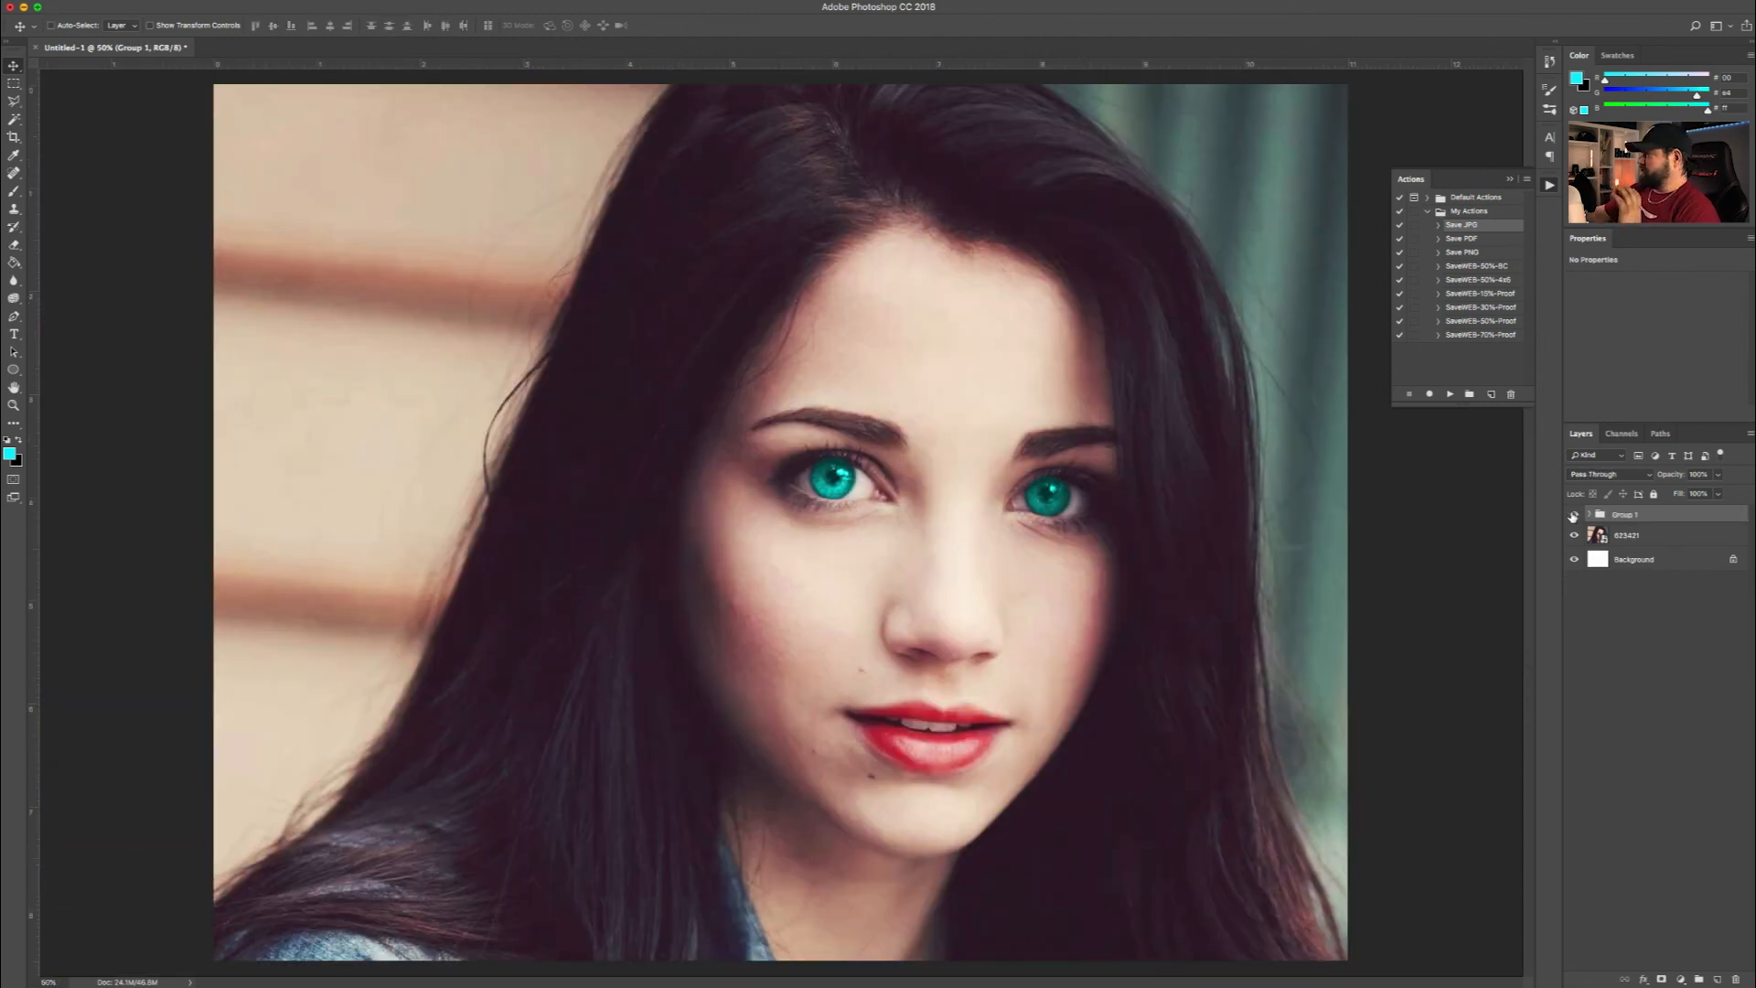
click(1573, 515)
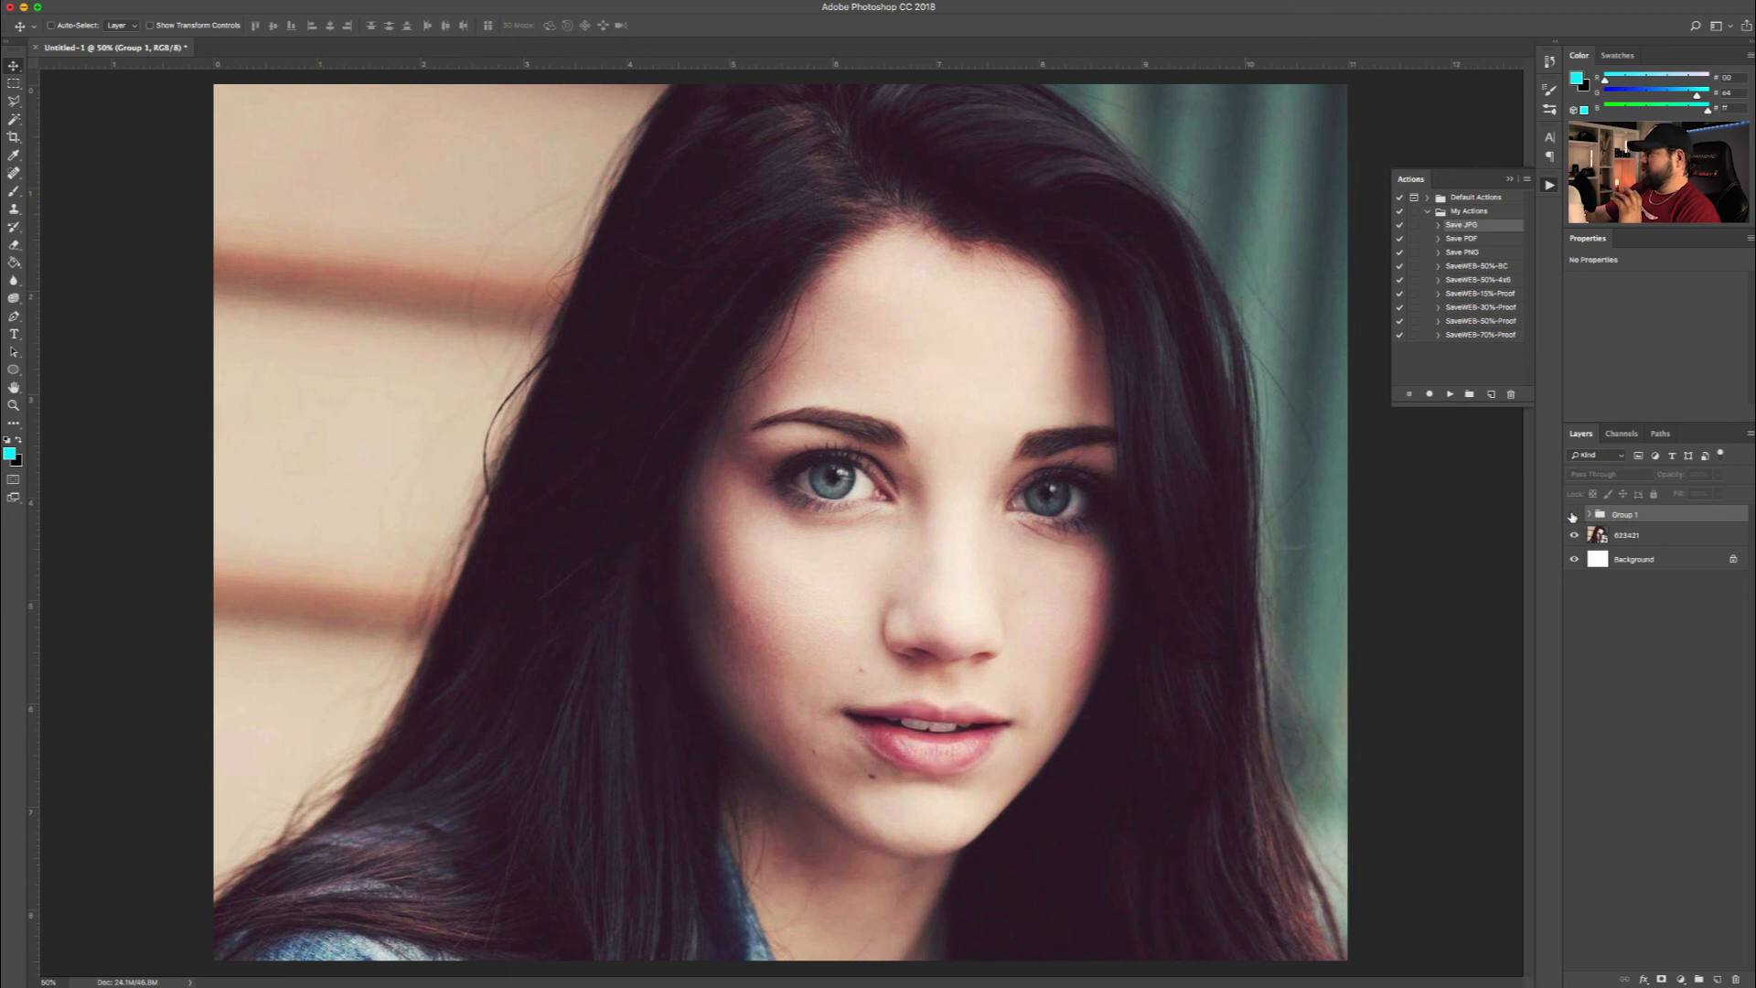
click(1573, 515)
click(1572, 515)
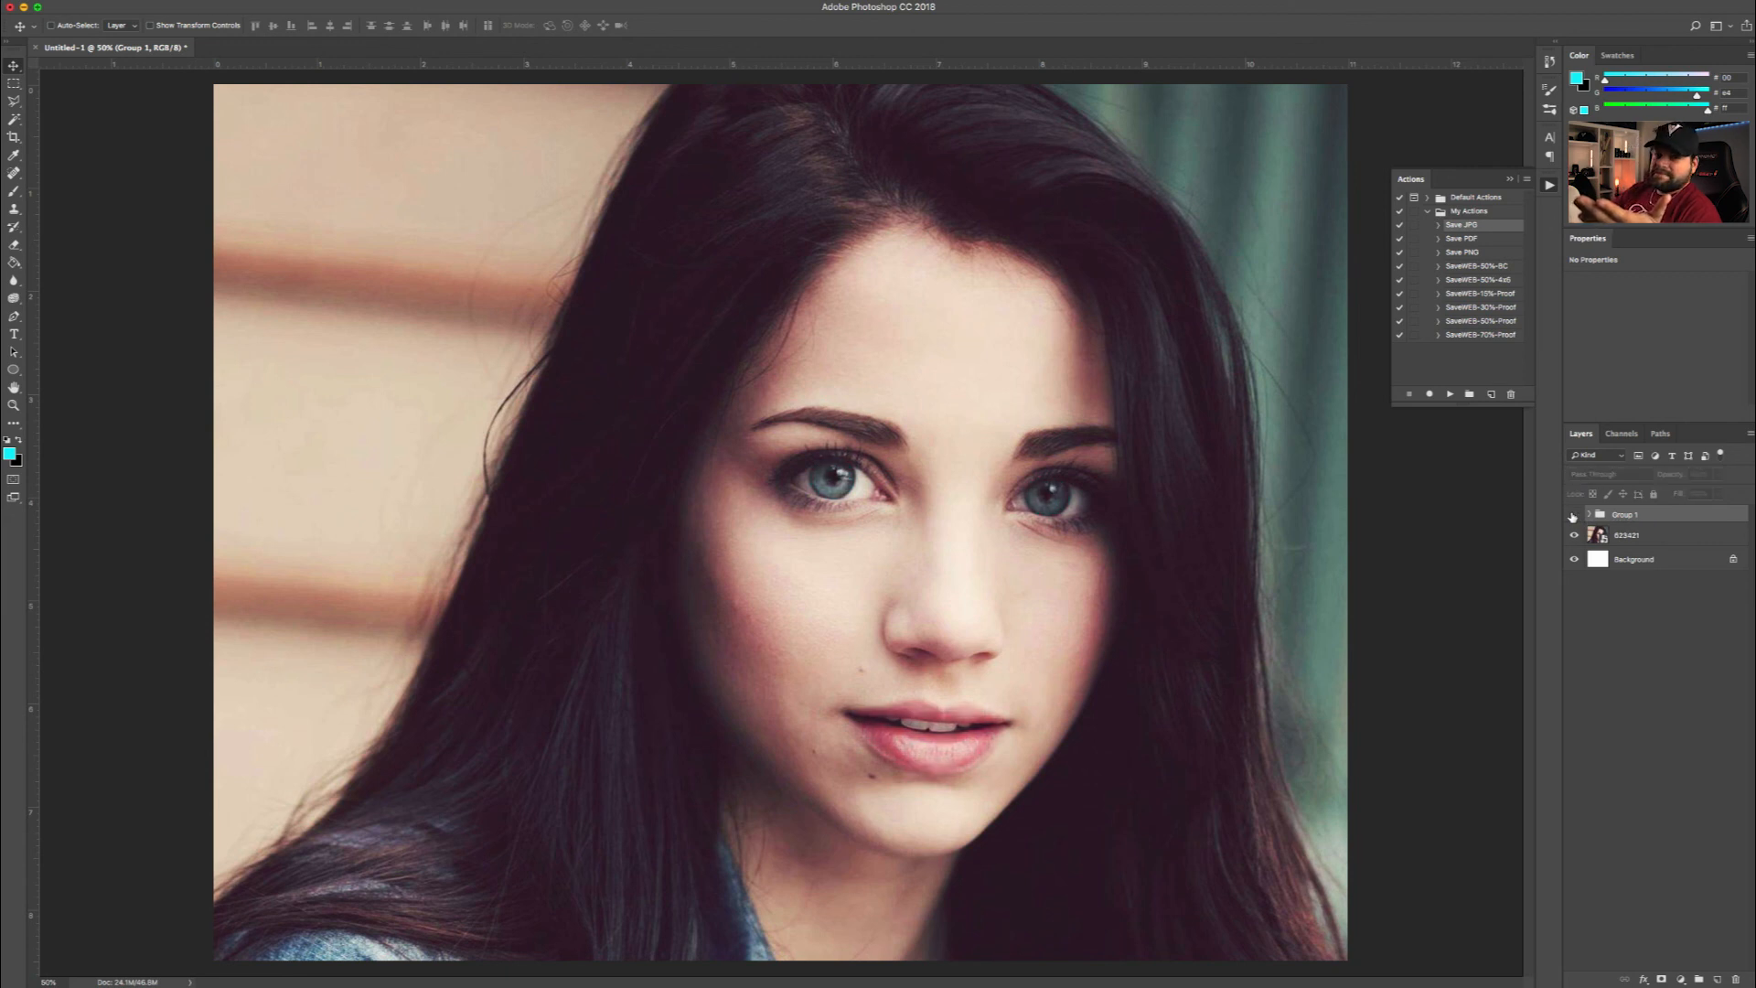
click(1572, 514)
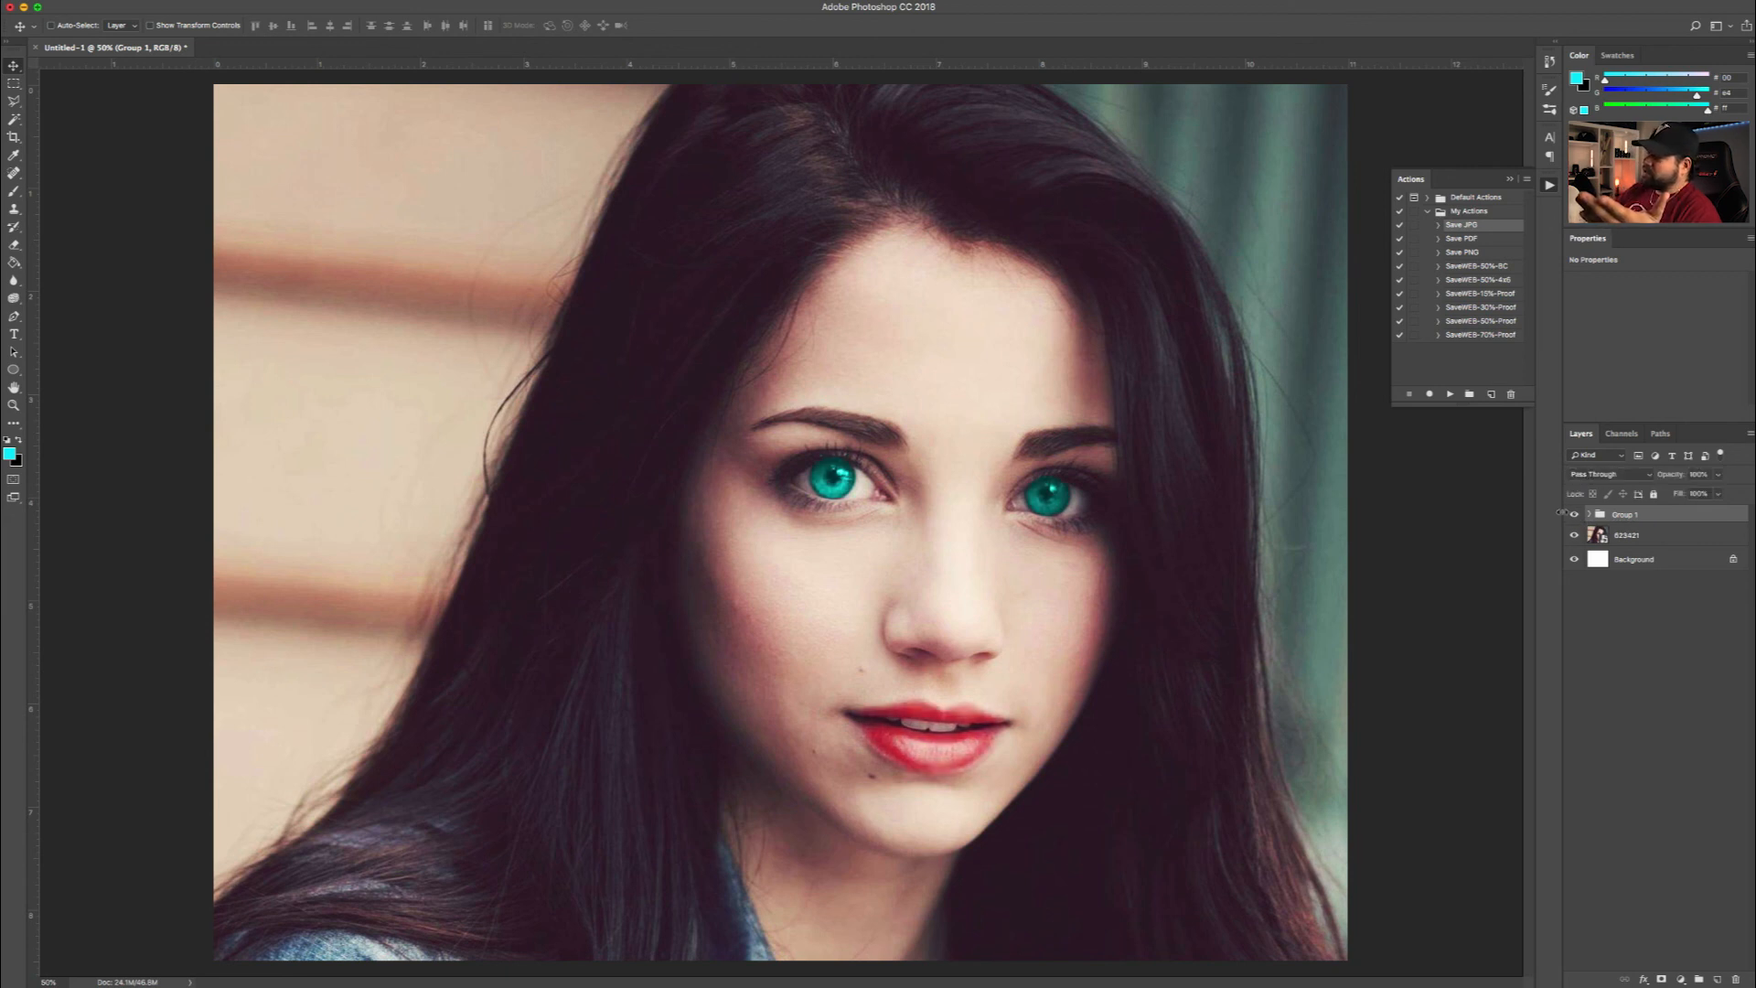